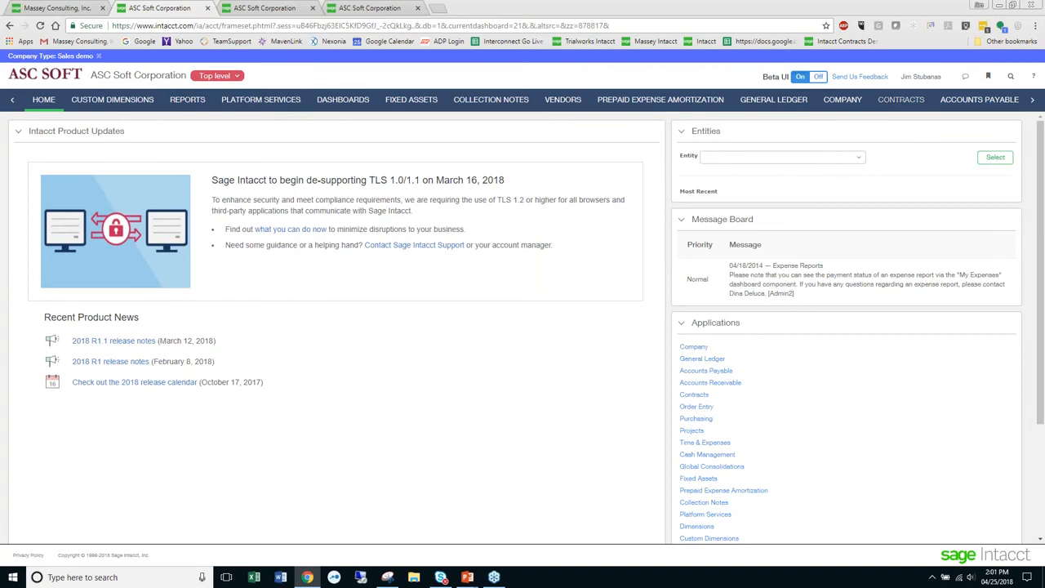
- Rearrange the module navigation so Accounts Receivable follows Platform Services and Custom Dimensions follows Fixed Assets
{"action": "left_click", "coordinate": [1032, 102]}
{"action": "left_click", "coordinate": [1032, 102]}
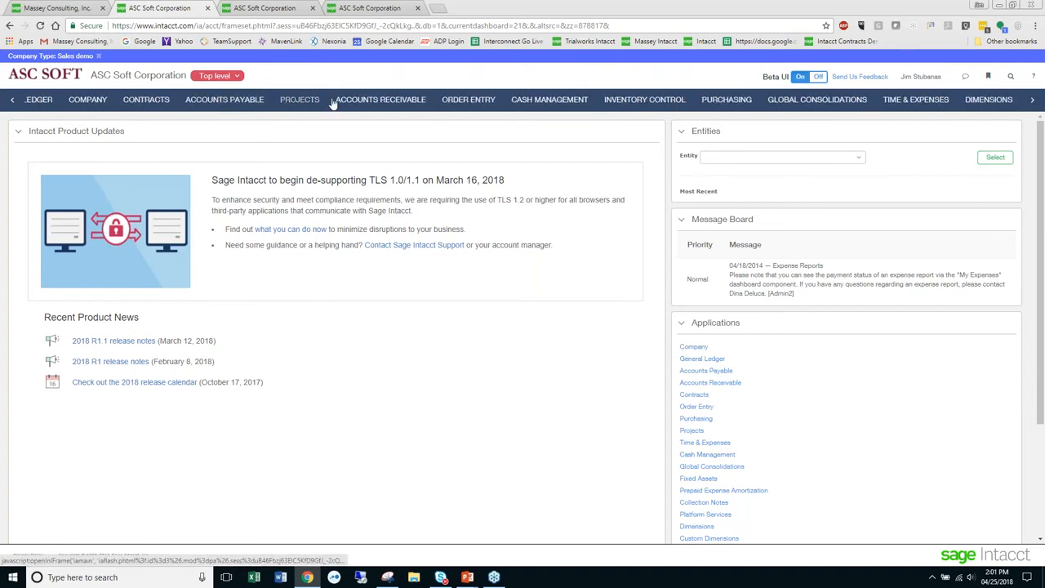
{"action": "left_click_drag", "start_coordinate": [371, 104], "coordinate": [212, 103]}
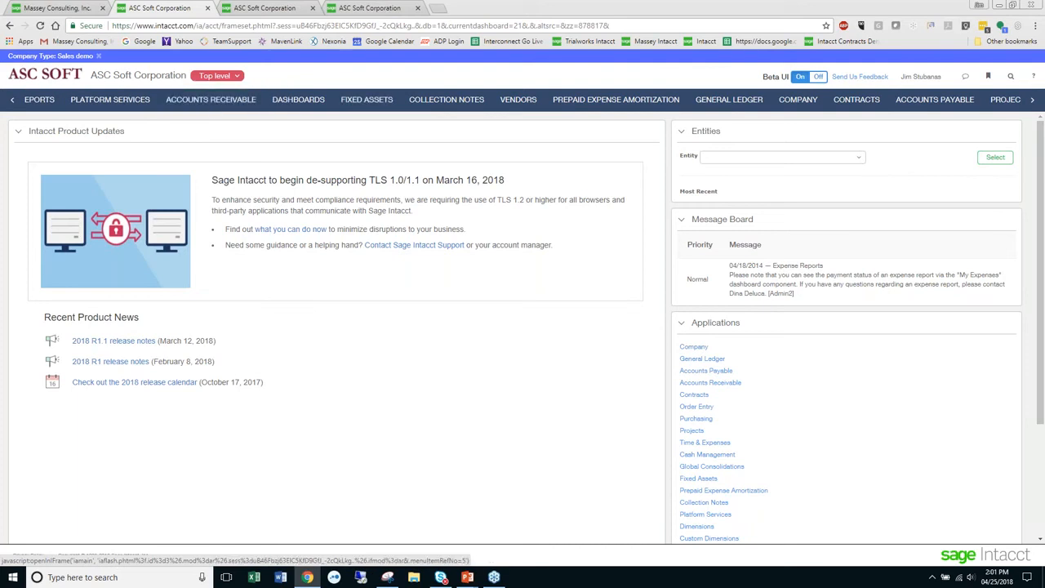
{"action": "left_click", "coordinate": [12, 99]}
{"action": "left_click_drag", "start_coordinate": [98, 105], "coordinate": [528, 106]}
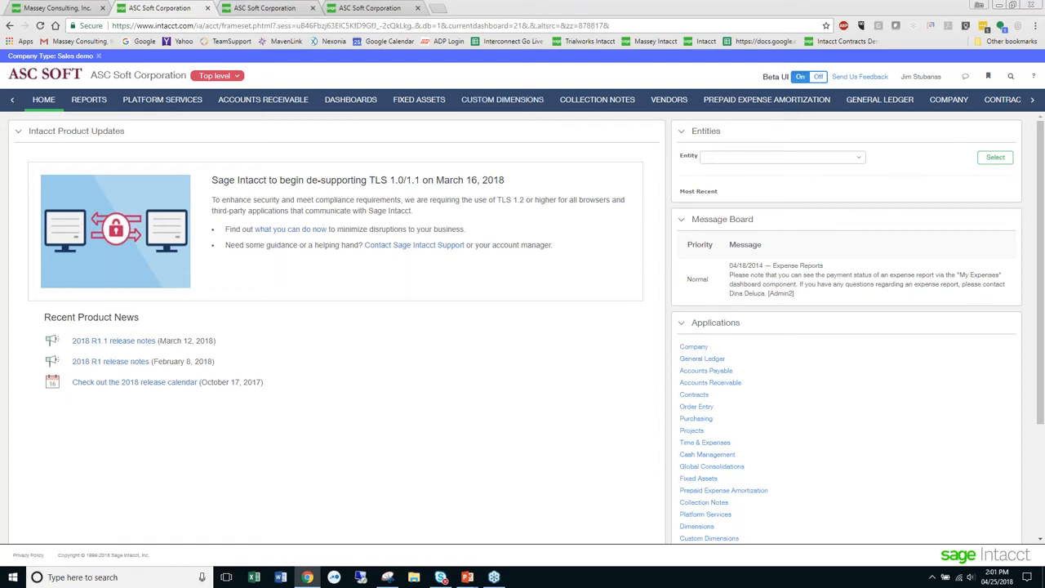
- Switch to PowerPoint, present the 2018_04_CustomAgingReports slides from the beginning, and move the window off the Intacct screen
{"action": "key", "text": "alt+Tab"}
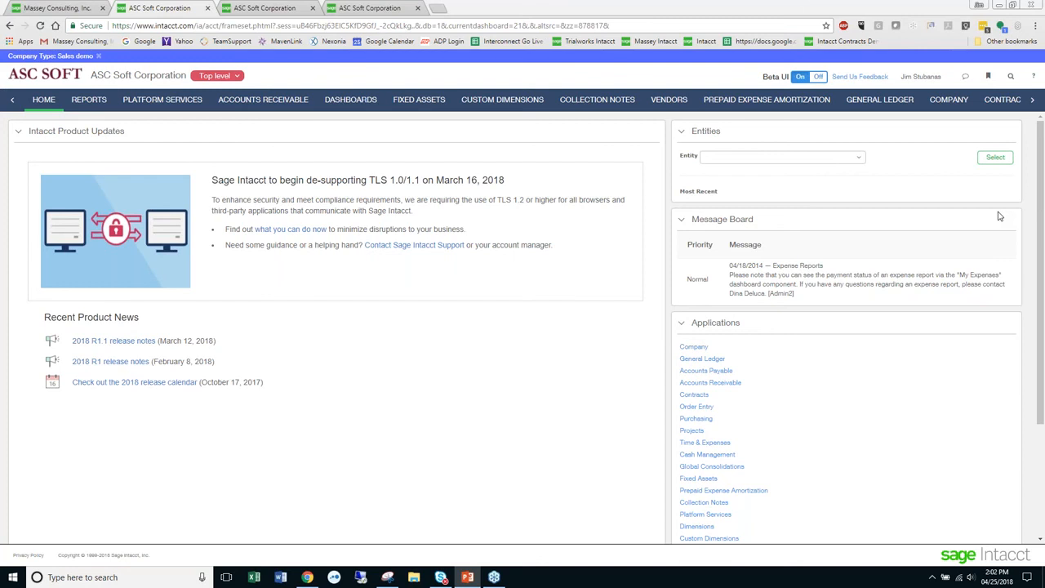
{"action": "left_click_drag", "start_coordinate": [1043, 72], "coordinate": [461, 53]}
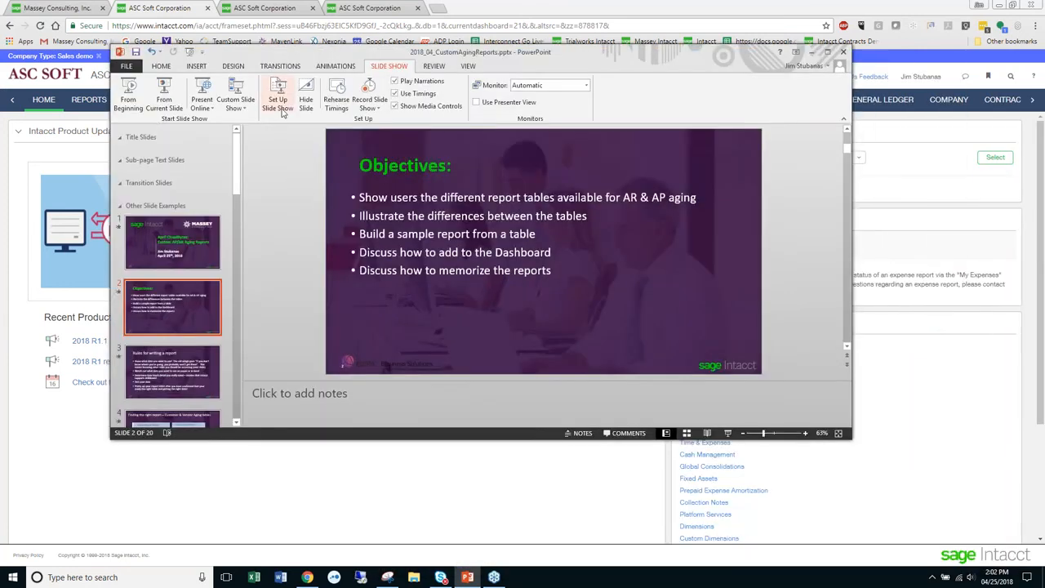
{"action": "left_click", "coordinate": [140, 92]}
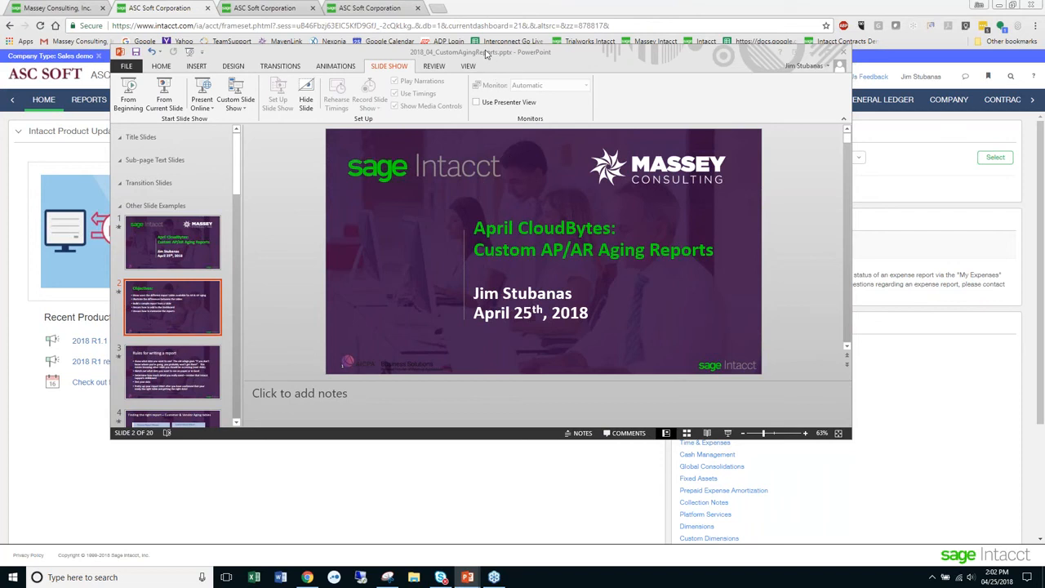
{"action": "left_click_drag", "start_coordinate": [488, 55], "coordinate": [1044, 376]}
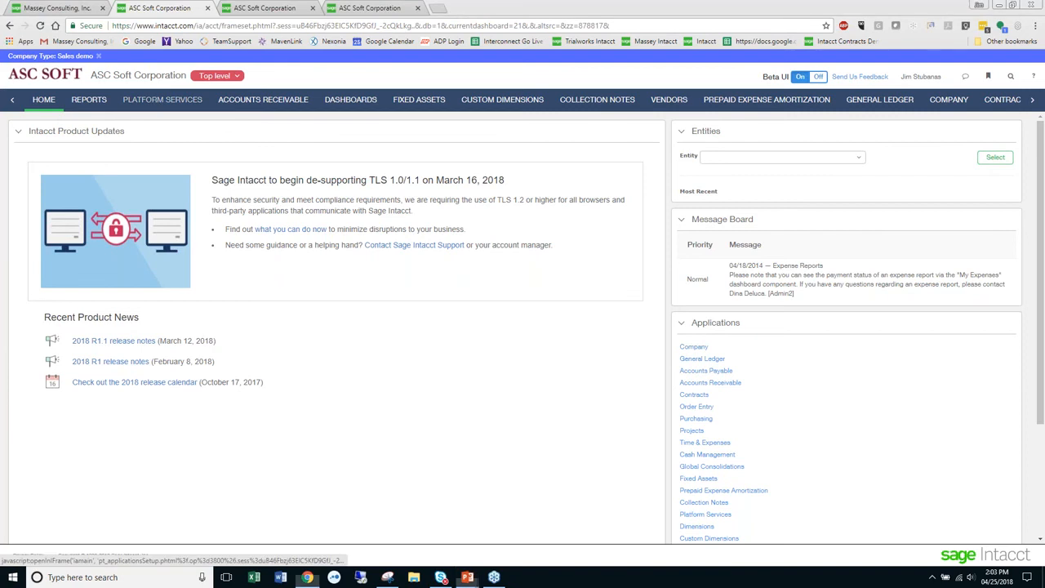
- Start a new custom report from Platform Services and look through the primary data sources for the customer aging entries
{"action": "left_click", "coordinate": [153, 108]}
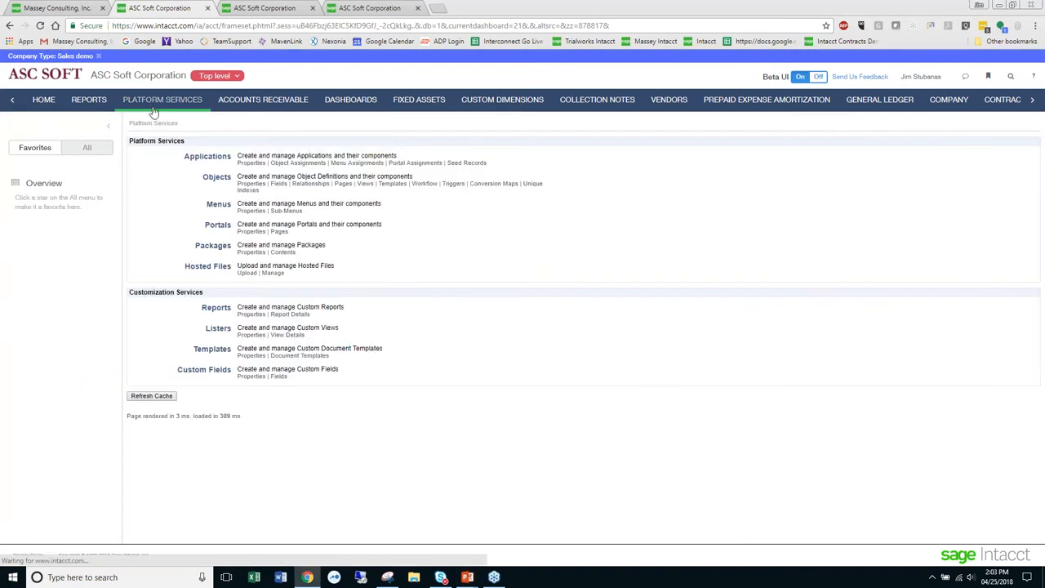
{"action": "left_click", "coordinate": [217, 310]}
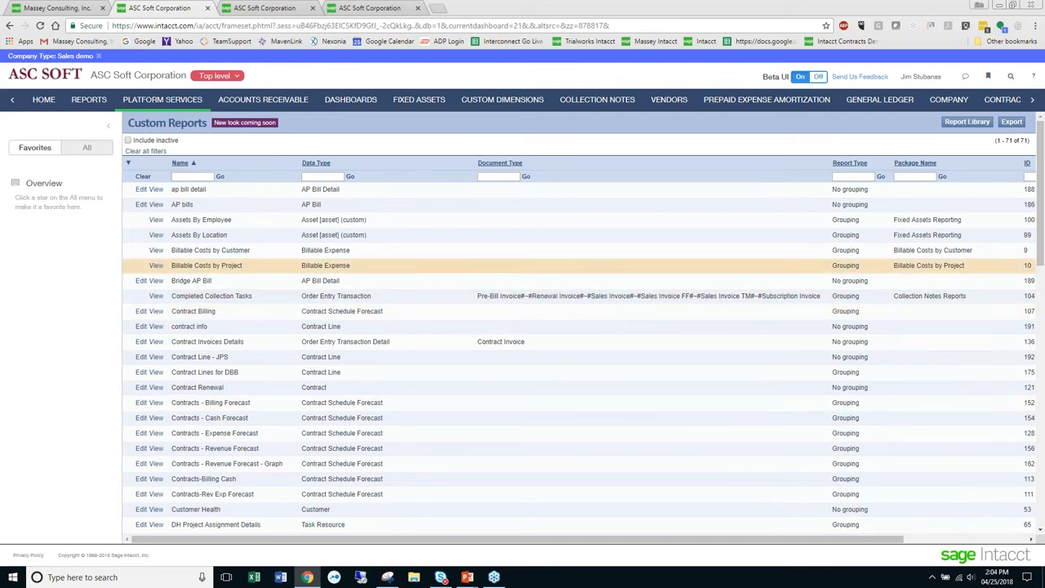
{"action": "left_click_drag", "start_coordinate": [1040, 249], "coordinate": [984, 569]}
{"action": "left_click", "coordinate": [985, 523]}
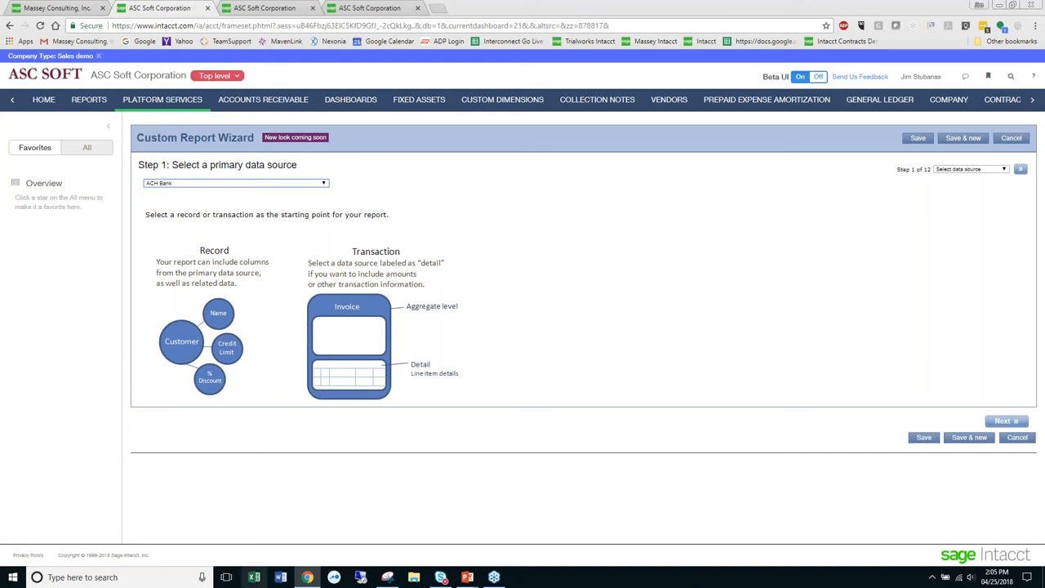
{"action": "left_click", "coordinate": [324, 186]}
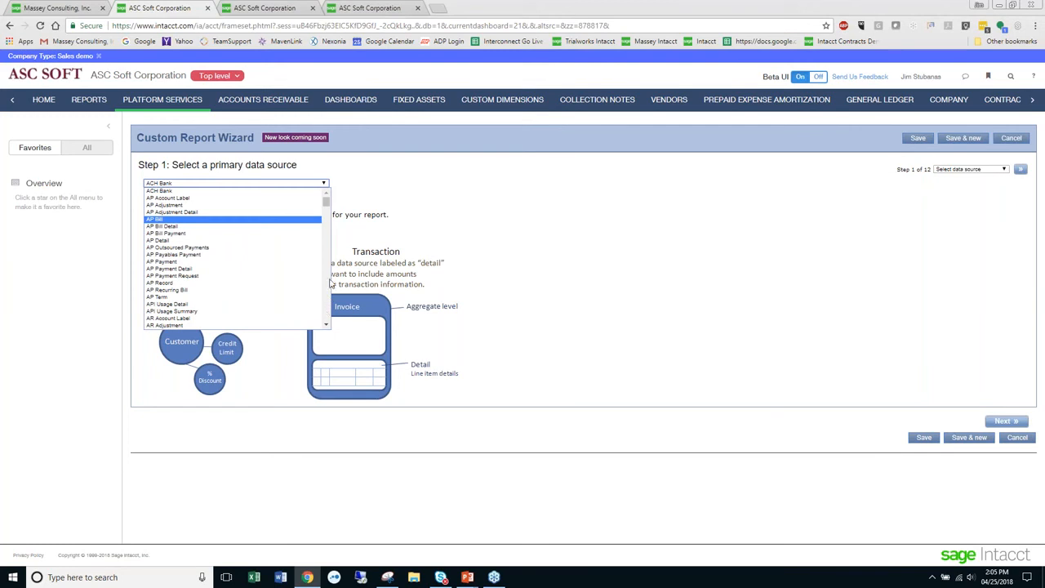
{"action": "left_click_drag", "start_coordinate": [325, 201], "coordinate": [329, 242]}
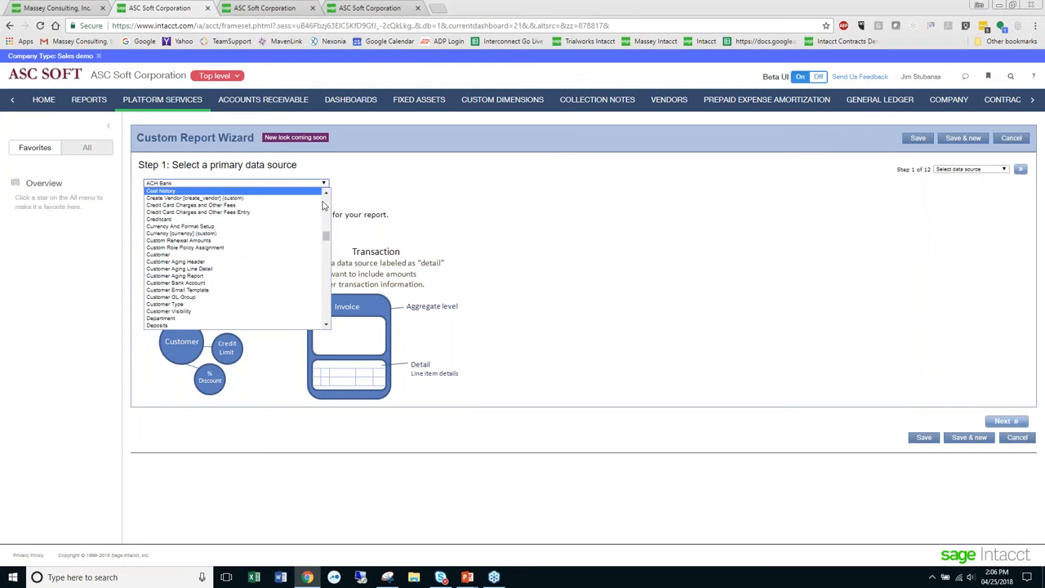
- In the second ASC Soft session, open the Accounts Receivable configuration and review the aging period settings
{"action": "left_click", "coordinate": [293, 7]}
{"action": "left_click", "coordinate": [293, 8]}
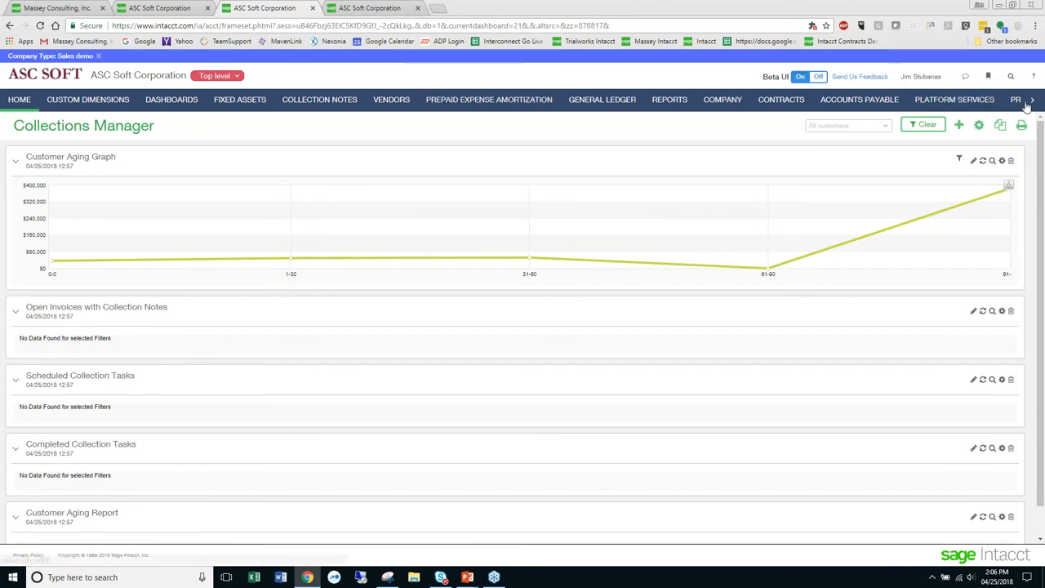
{"action": "left_click", "coordinate": [1030, 101]}
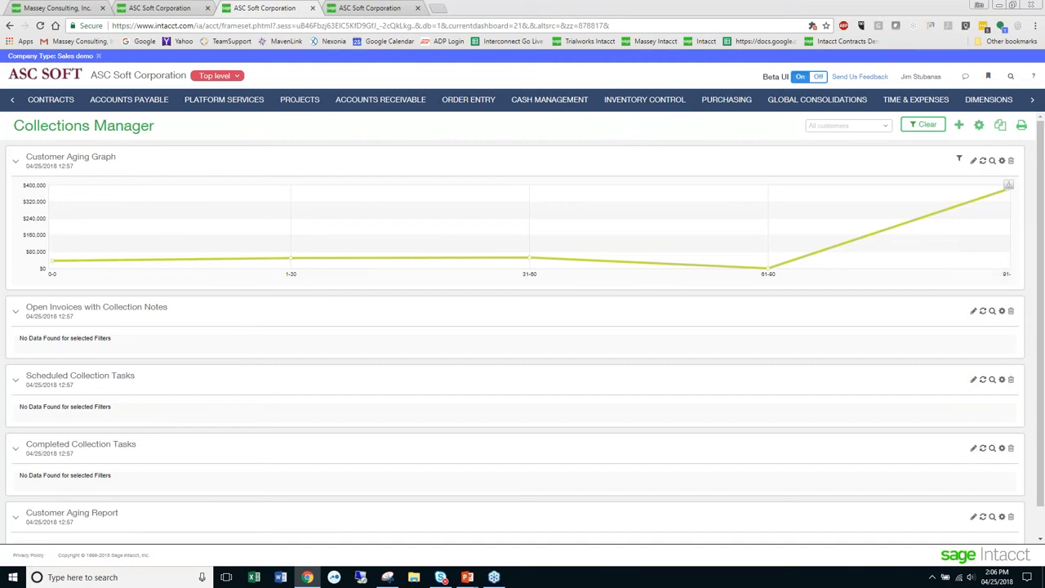
{"action": "left_click", "coordinate": [380, 101]}
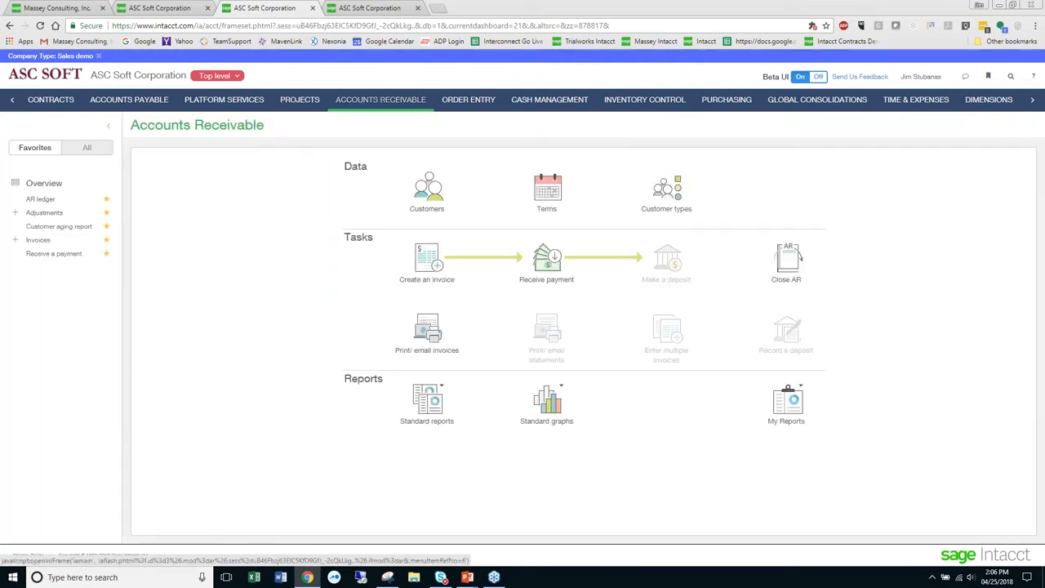
{"action": "left_click", "coordinate": [87, 150]}
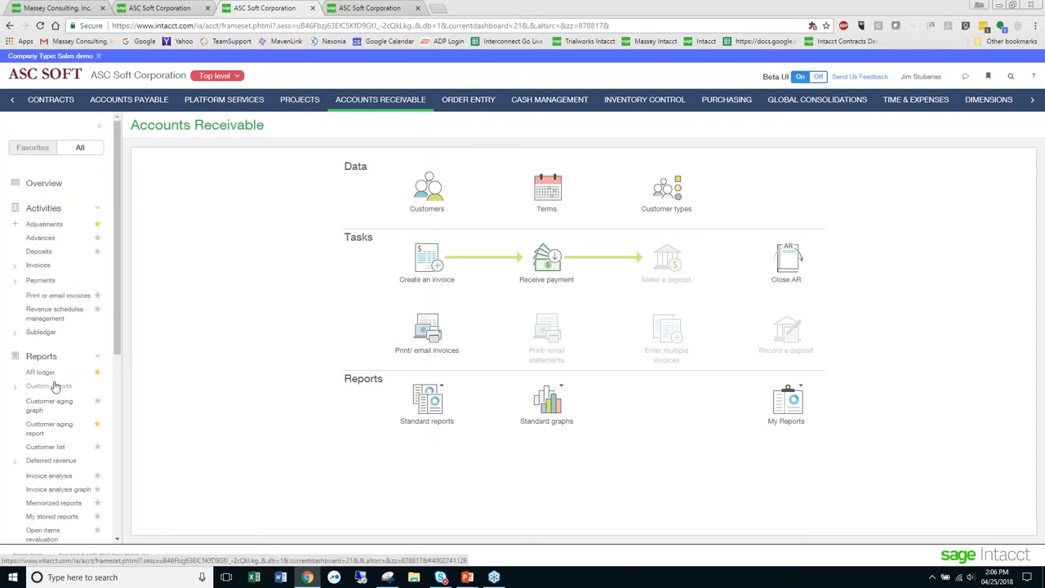
{"action": "scroll", "coordinate": [32, 396], "scroll_direction": "down", "scroll_amount": 4}
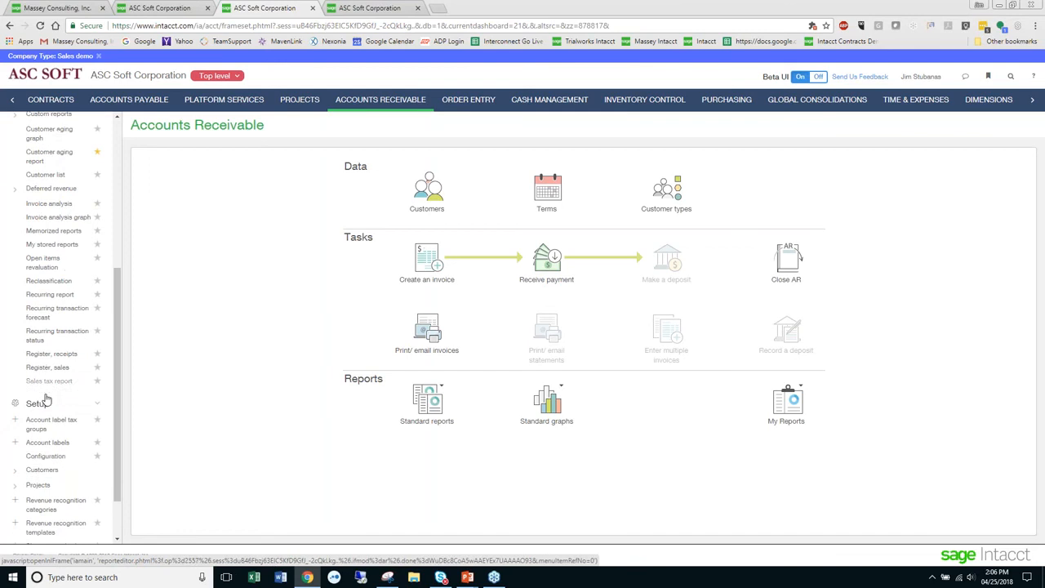
{"action": "left_click", "coordinate": [42, 468]}
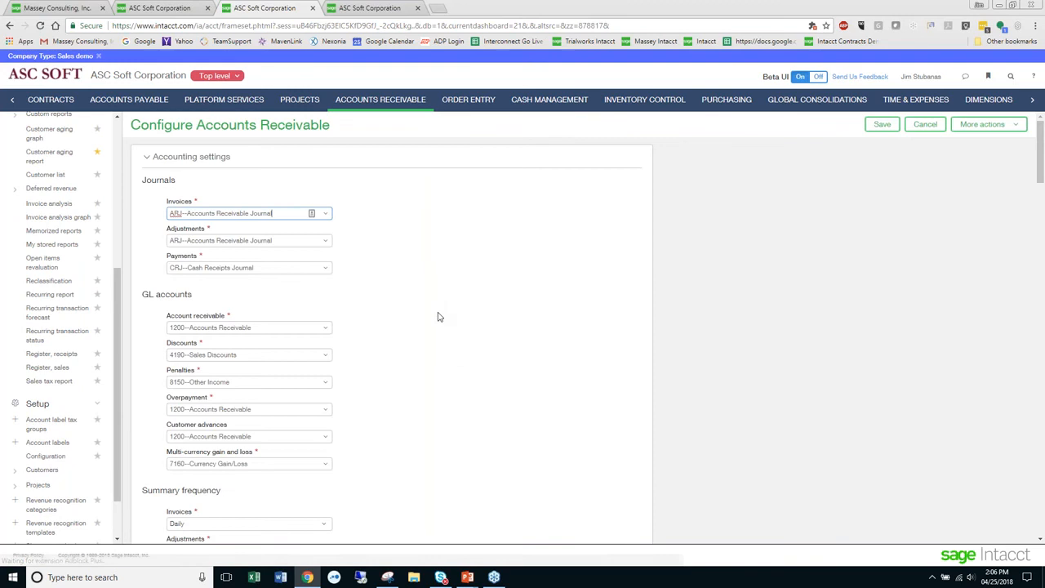
{"action": "scroll", "coordinate": [438, 317], "scroll_direction": "down", "scroll_amount": 8}
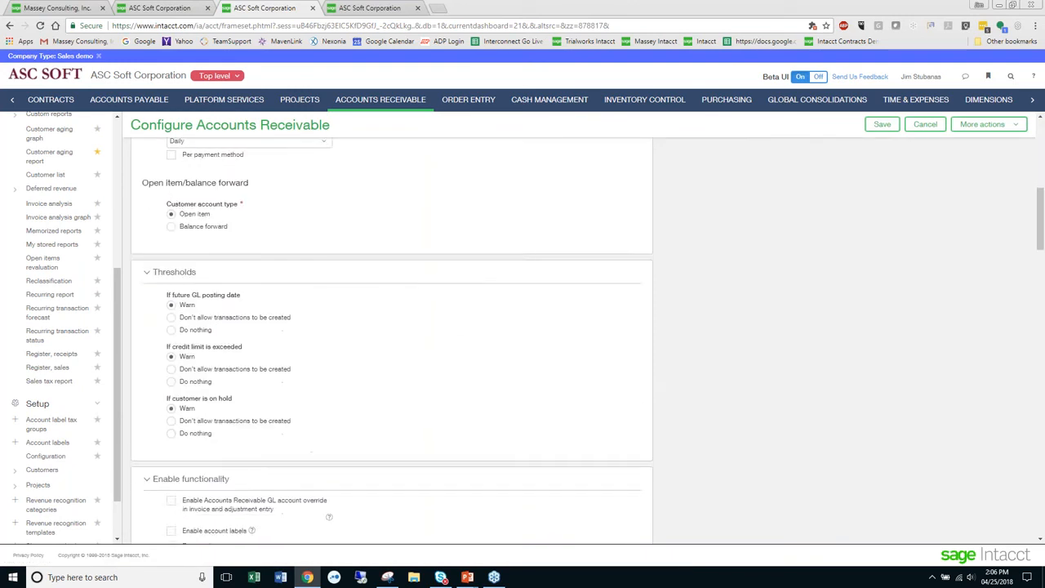
{"action": "scroll", "coordinate": [441, 314], "scroll_direction": "down", "scroll_amount": 8}
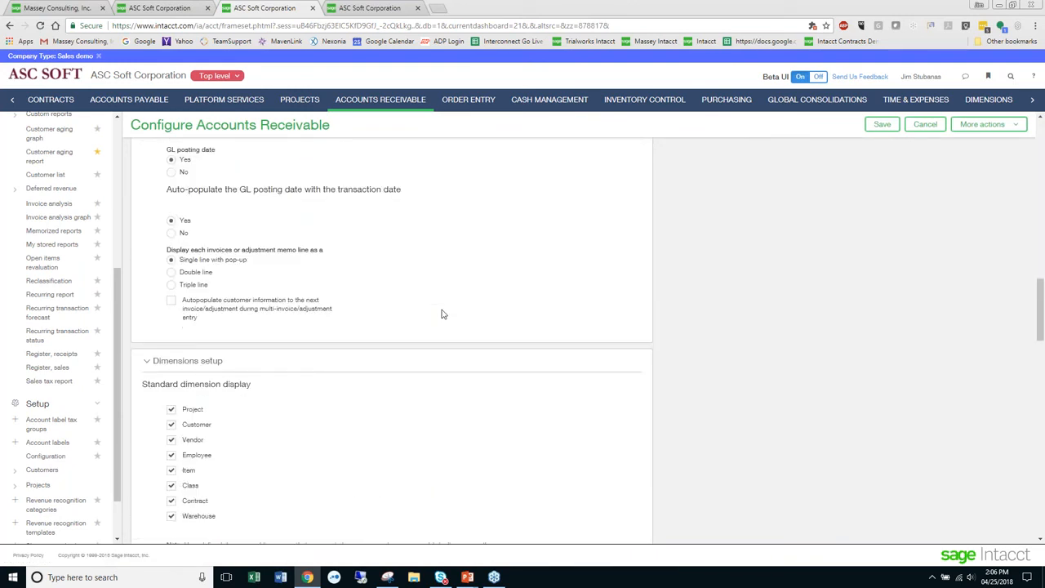
{"action": "scroll", "coordinate": [441, 313], "scroll_direction": "down", "scroll_amount": 10}
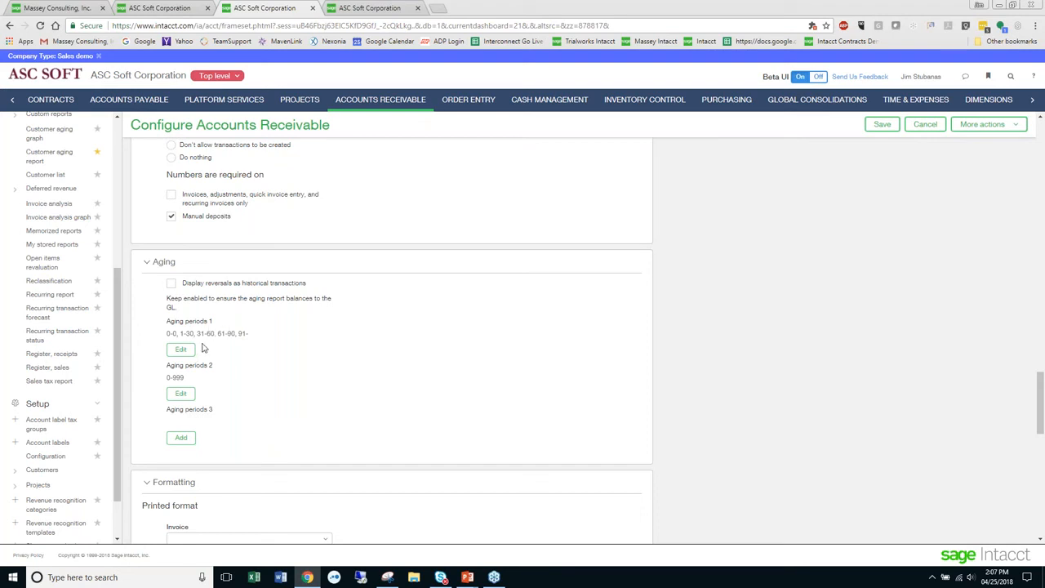
- Set Customer Aging Report as the custom report's primary data source and go to the wizard's Add columns step
{"action": "left_click", "coordinate": [167, 8]}
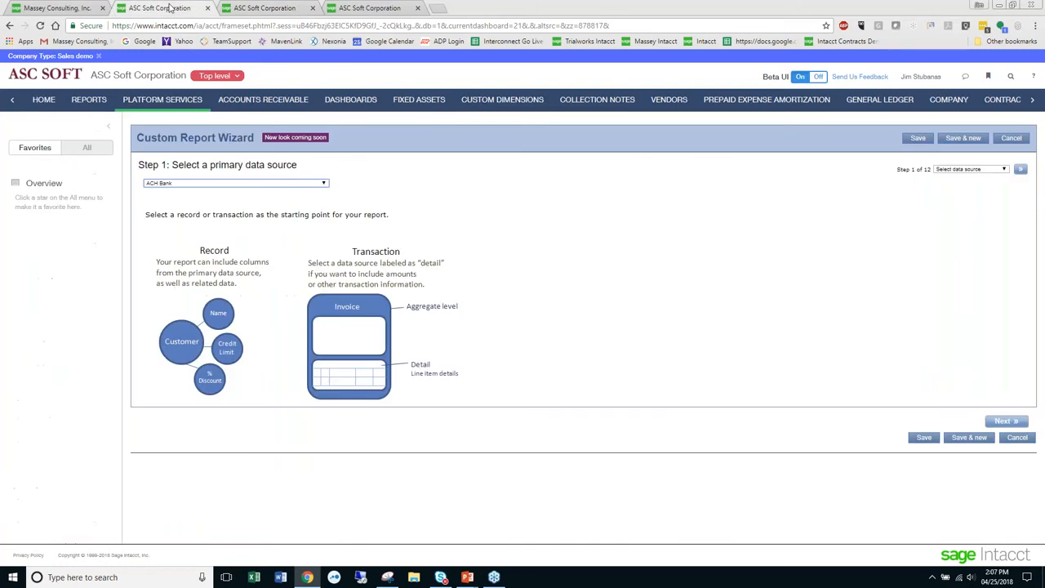
{"action": "left_click", "coordinate": [212, 184]}
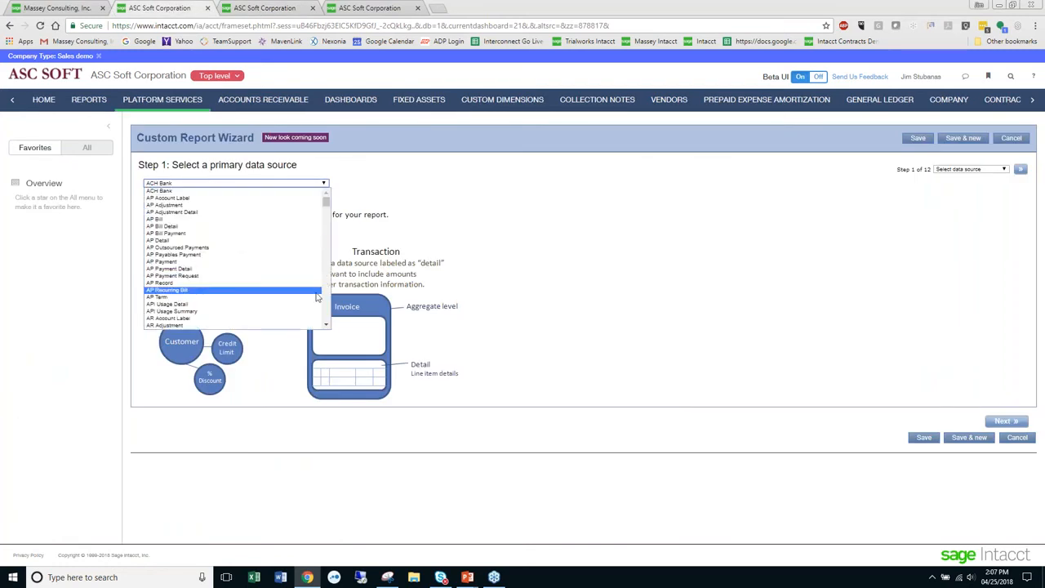
{"action": "scroll", "coordinate": [325, 305], "scroll_direction": "down", "scroll_amount": 8}
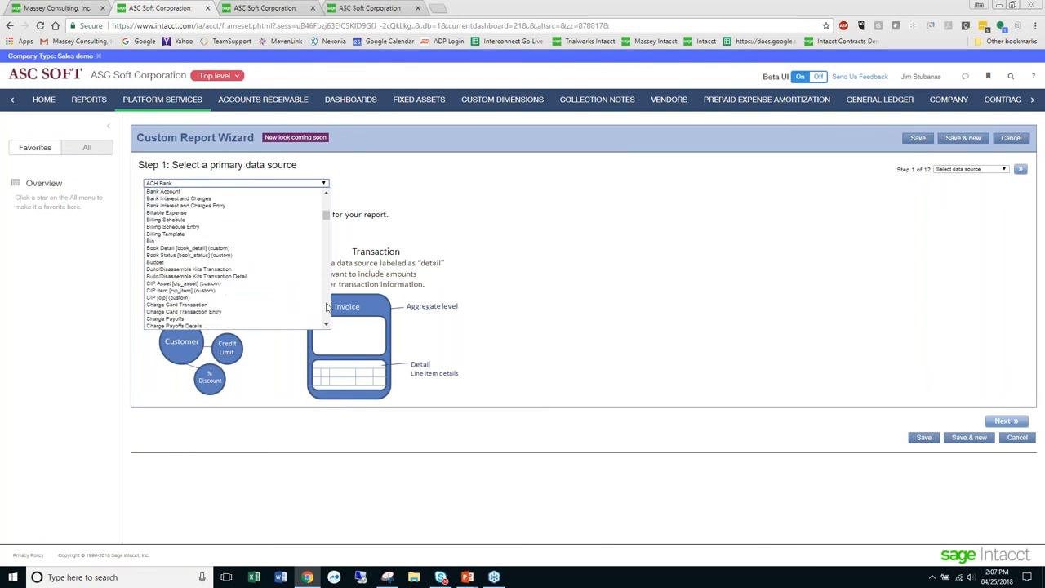
{"action": "scroll", "coordinate": [326, 306], "scroll_direction": "down", "scroll_amount": 8}
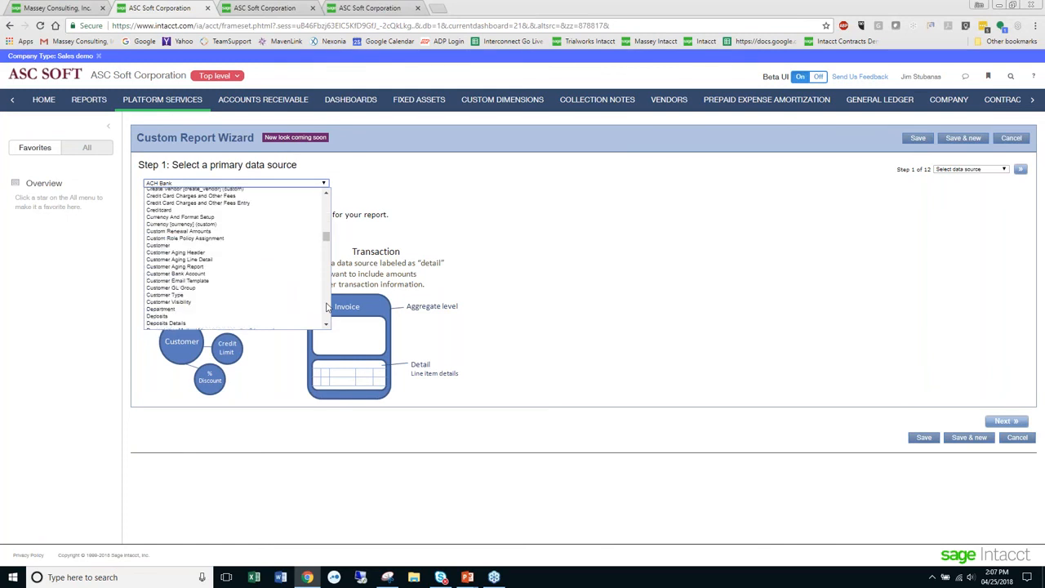
{"action": "left_click", "coordinate": [201, 268]}
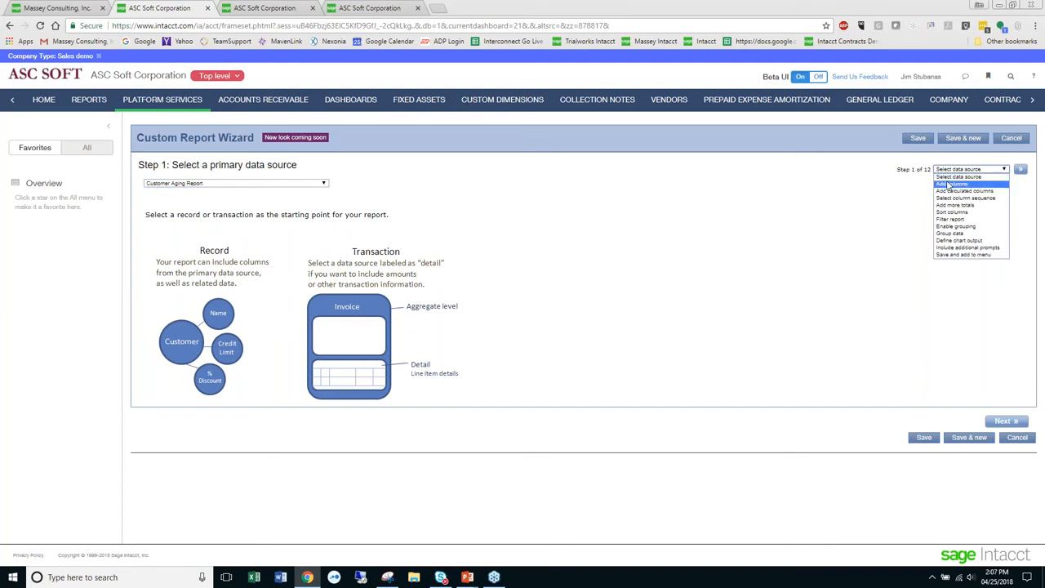
{"action": "left_click", "coordinate": [948, 185]}
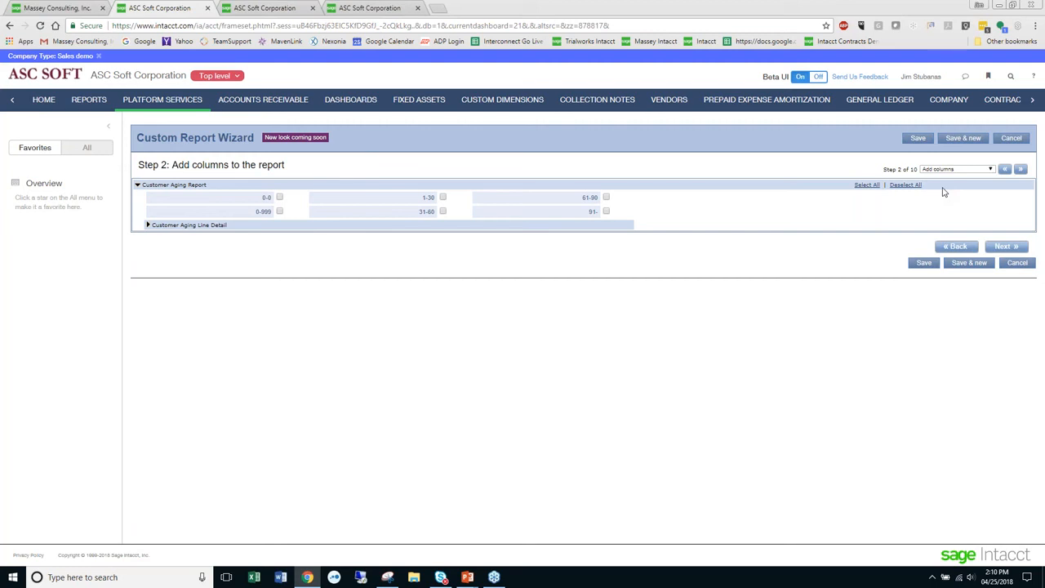
- Switch to PowerPoint and bring its window with the "Rules for writing a report" slide onto the shared screen
{"action": "key", "text": "alt+Tab"}
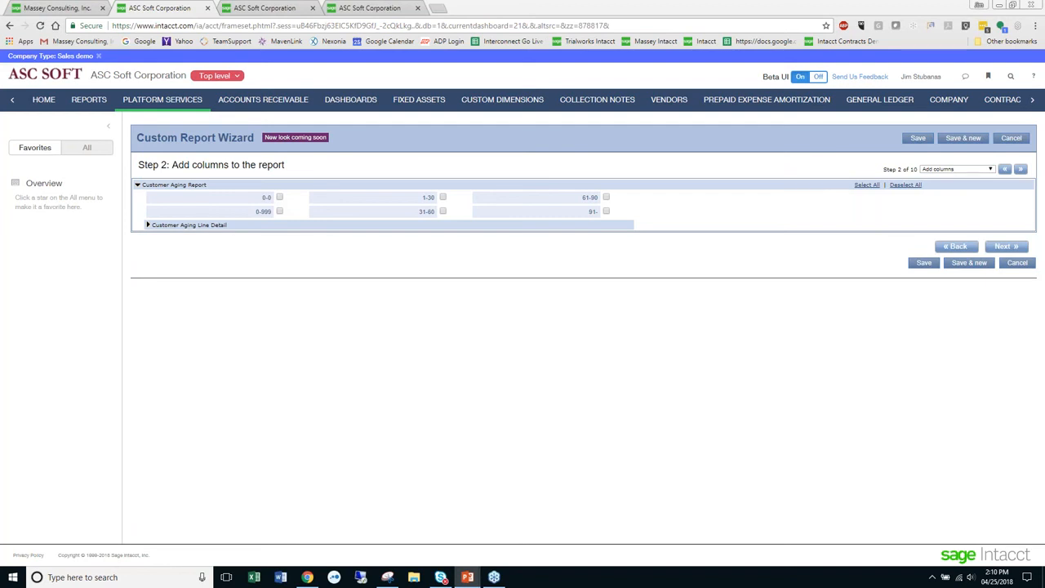
{"action": "left_click_drag", "start_coordinate": [1040, 82], "coordinate": [619, 48]}
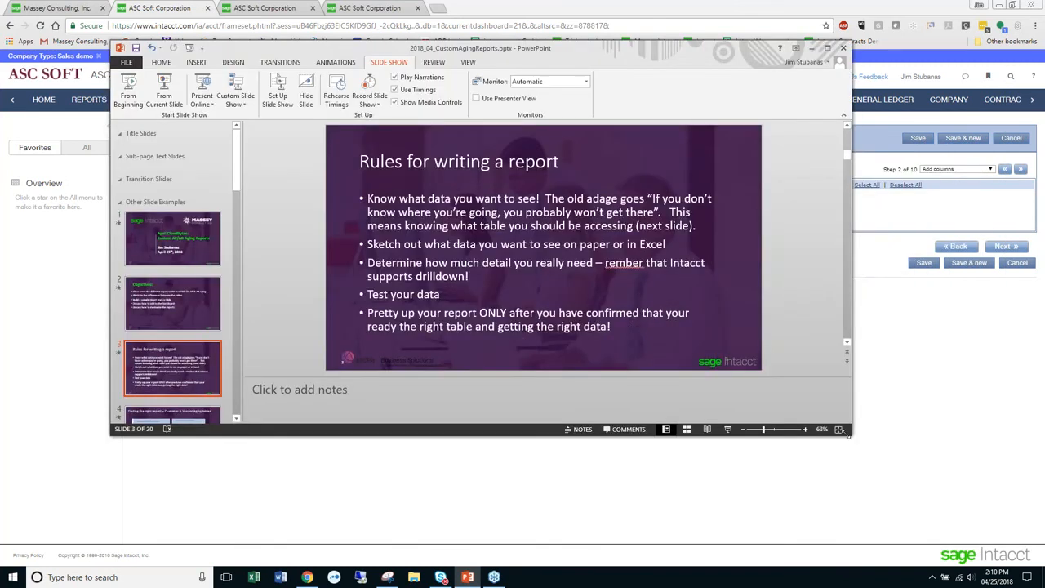
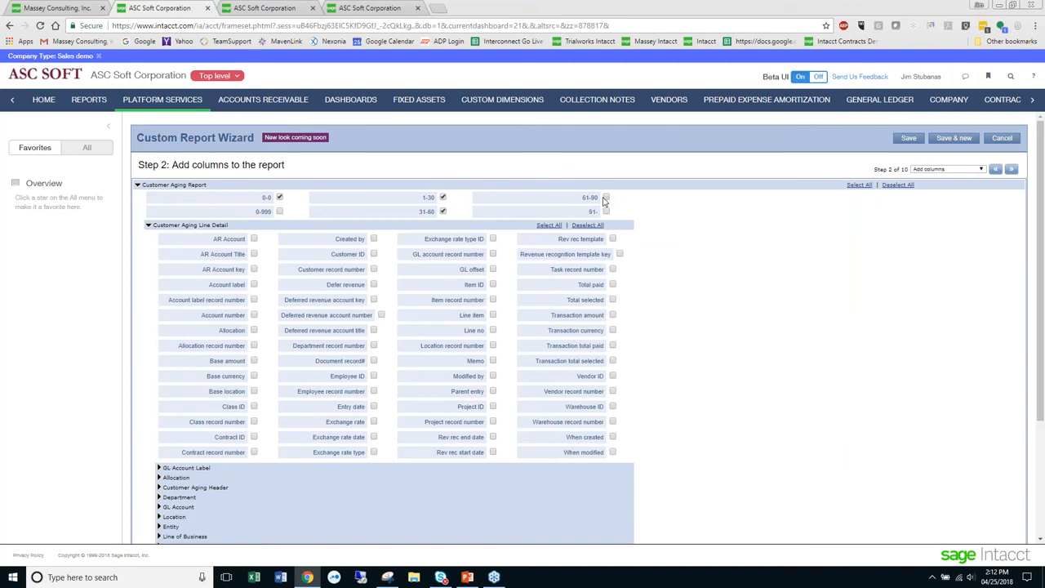
- Add the 61-90 and 91- periods plus the Customer Aging Header's Amount, Customer ID, Document number, Document type, Due date, GL posting date and Term name columns
{"action": "left_click", "coordinate": [606, 211]}
{"action": "scroll", "coordinate": [691, 470], "scroll_direction": "down", "scroll_amount": 1}
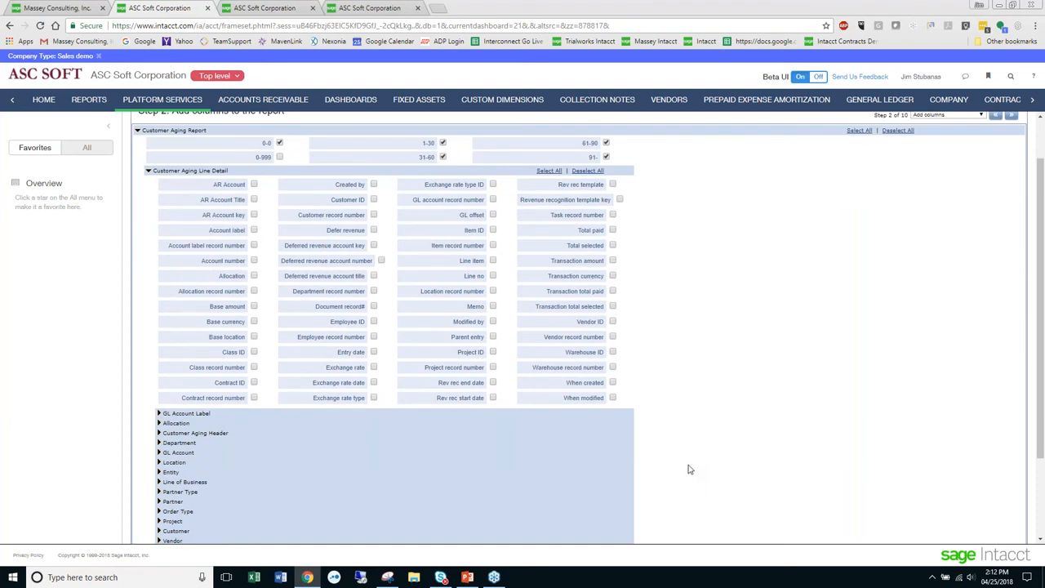
{"action": "left_click", "coordinate": [159, 434]}
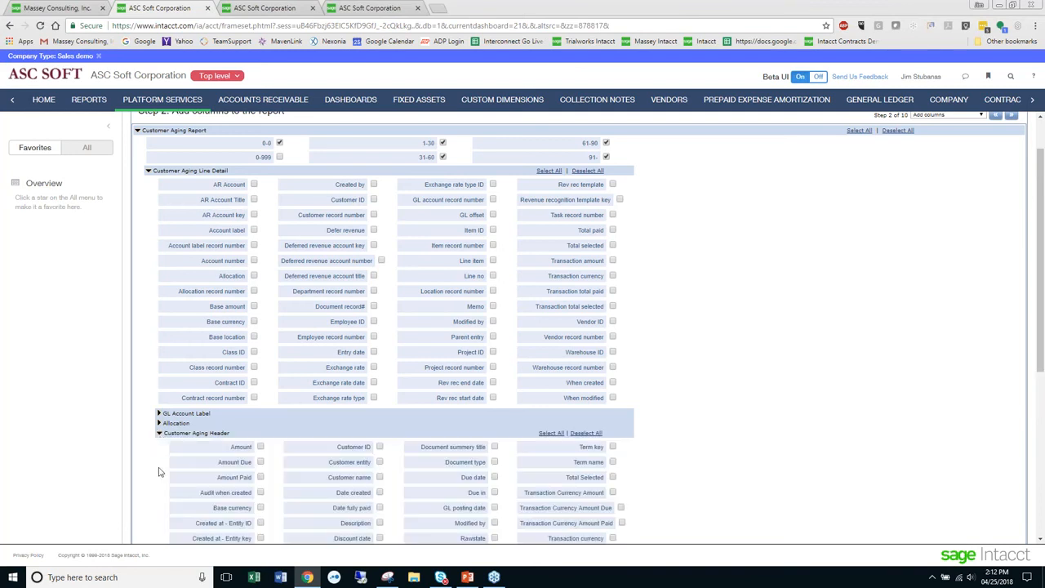
{"action": "scroll", "coordinate": [159, 472], "scroll_direction": "down", "scroll_amount": 1}
{"action": "left_click", "coordinate": [260, 392]}
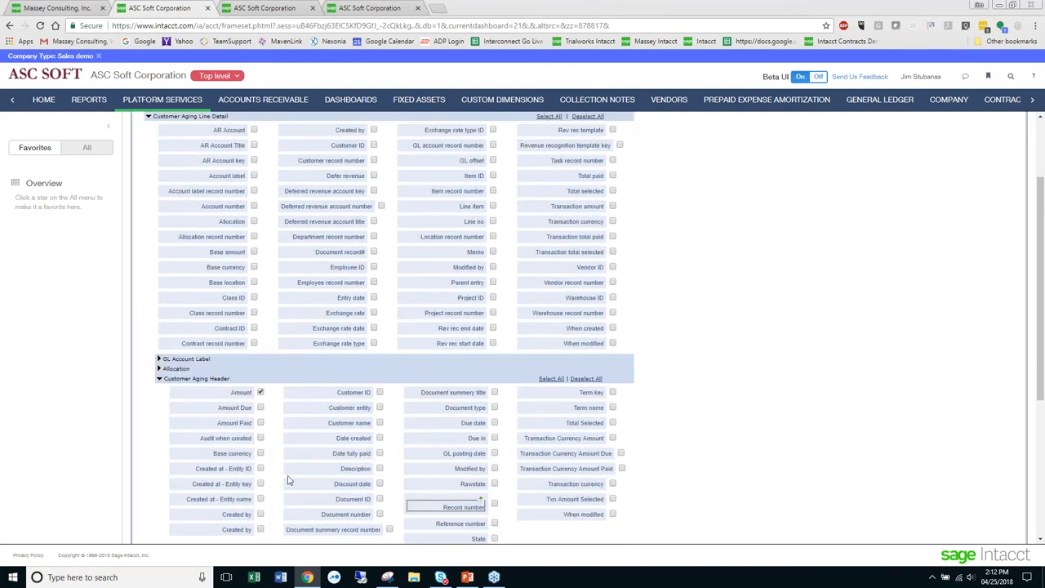
{"action": "left_click", "coordinate": [380, 393]}
{"action": "left_click", "coordinate": [494, 407]}
{"action": "left_click", "coordinate": [494, 454]}
{"action": "left_click", "coordinate": [612, 408]}
{"action": "scroll", "coordinate": [591, 378], "scroll_direction": "up", "scroll_amount": 1}
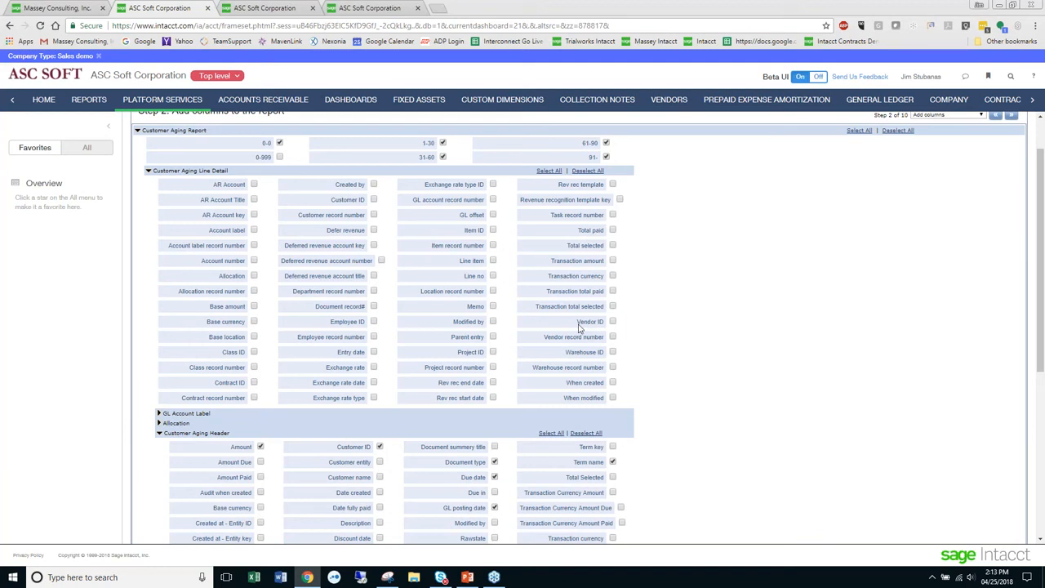
- From Customer Aging Line Detail, add the Line no, Class ID, Project ID and Account number columns to the report
{"action": "left_click", "coordinate": [492, 277]}
{"action": "left_click", "coordinate": [253, 352]}
{"action": "left_click_drag", "start_coordinate": [344, 206], "coordinate": [354, 206]}
{"action": "left_click", "coordinate": [493, 355]}
{"action": "left_click", "coordinate": [493, 355]}
{"action": "left_click", "coordinate": [254, 261]}
- Expand the GL Account group under the line detail and add its Title column to the report
{"action": "scroll", "coordinate": [135, 358], "scroll_direction": "down", "scroll_amount": 2}
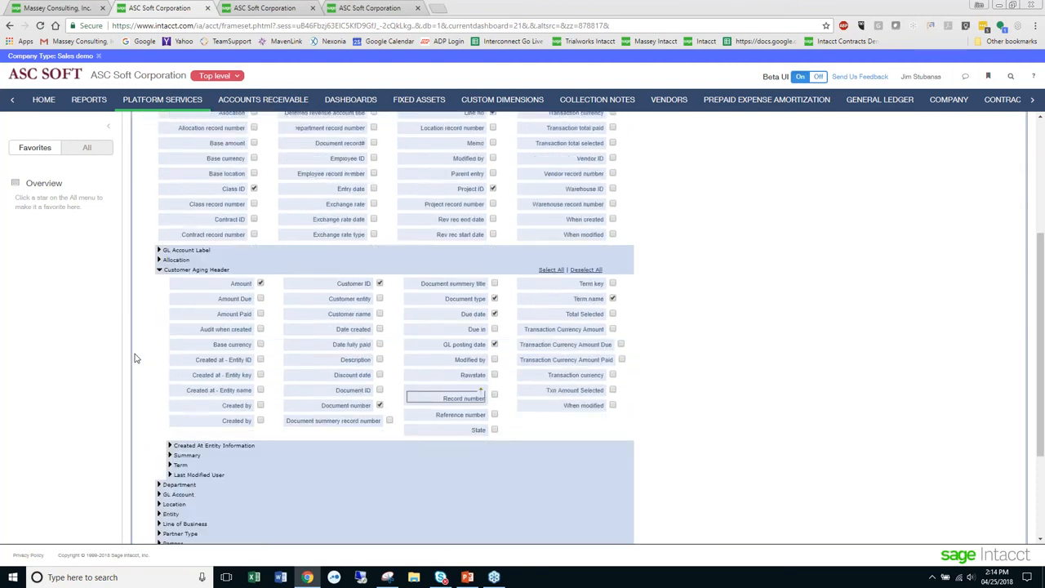
{"action": "scroll", "coordinate": [136, 358], "scroll_direction": "down", "scroll_amount": 2}
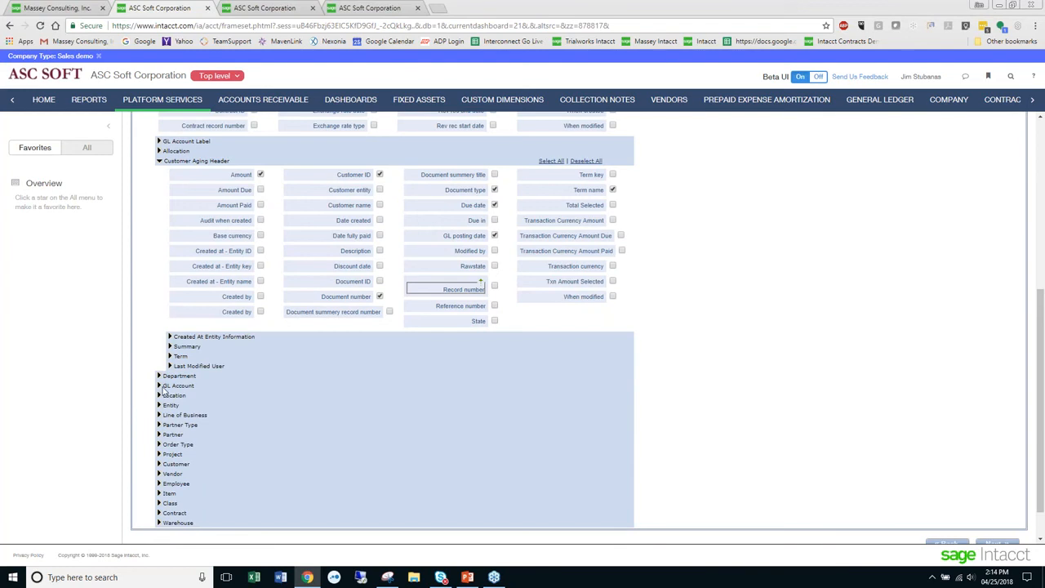
{"action": "left_click", "coordinate": [160, 386]}
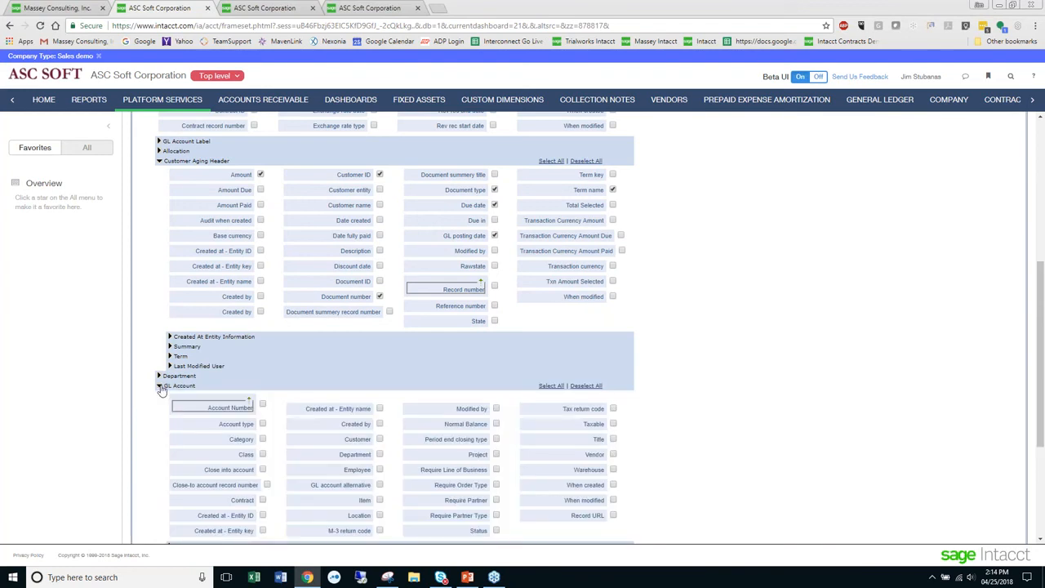
{"action": "left_click", "coordinate": [613, 439]}
- Search the Add columns page for "project" and examine where the matching fields sit among the column groups
{"action": "scroll", "coordinate": [649, 299], "scroll_direction": "up", "scroll_amount": 4}
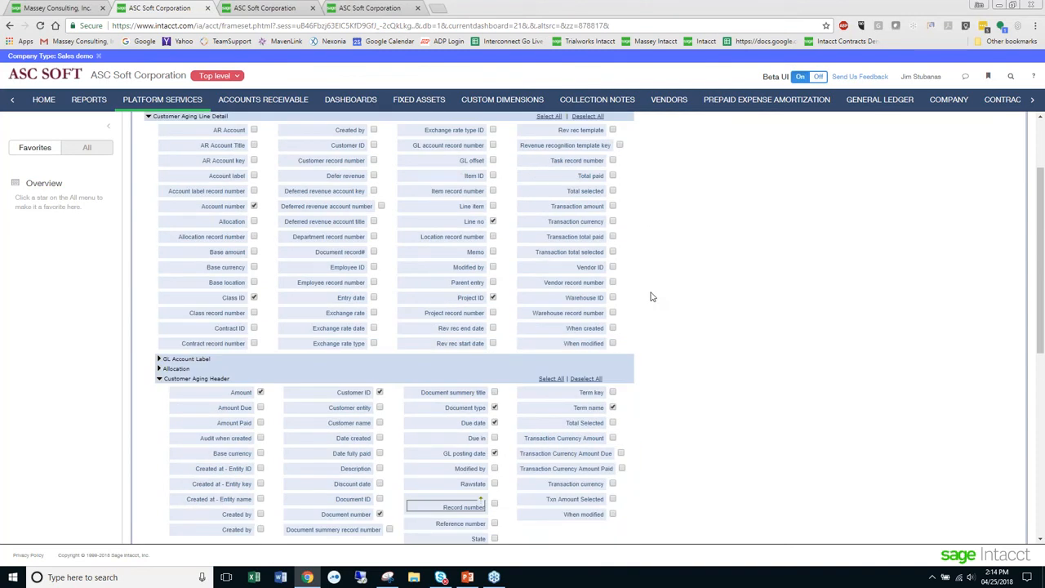
{"action": "scroll", "coordinate": [653, 300], "scroll_direction": "up", "scroll_amount": 2}
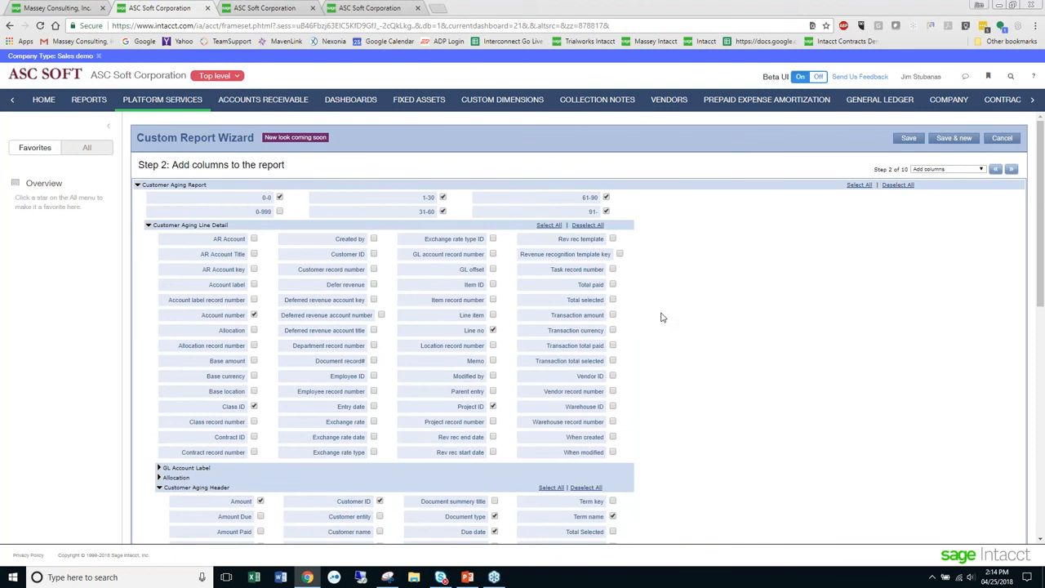
{"action": "key", "text": "ctrl+f"}
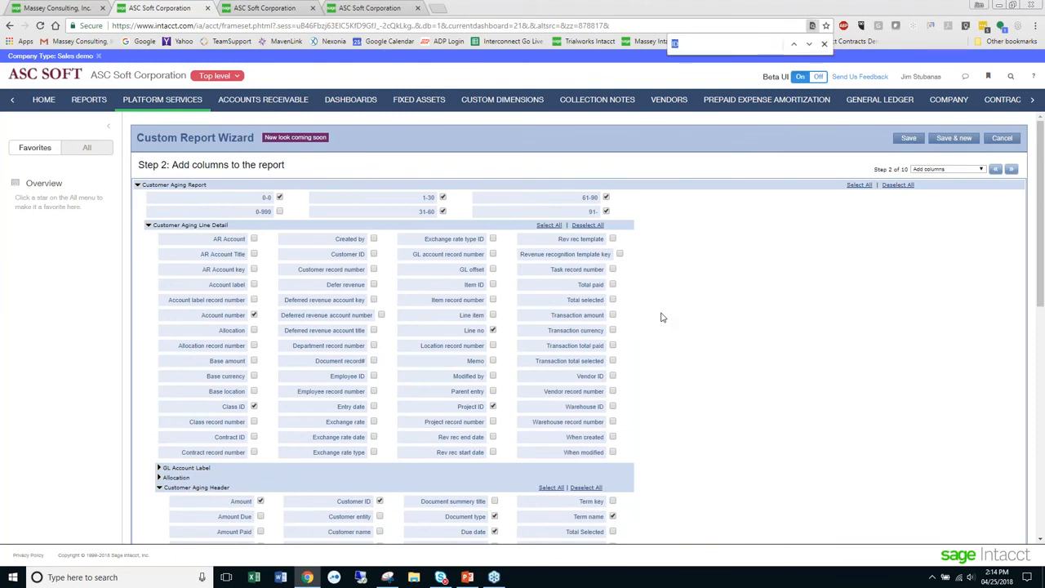
{"action": "type", "text": "project"}
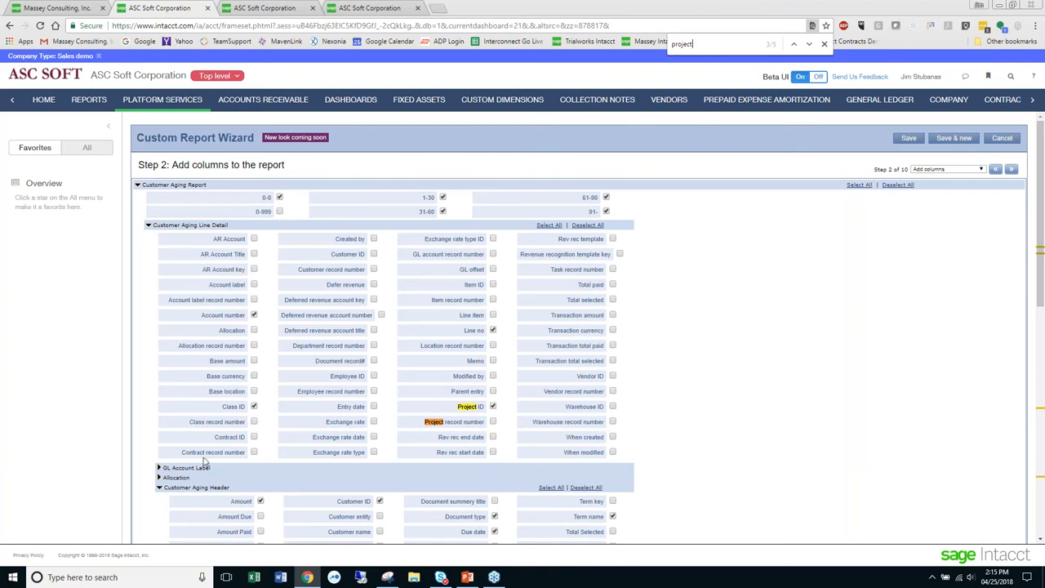
{"action": "scroll", "coordinate": [401, 439], "scroll_direction": "down", "scroll_amount": 1}
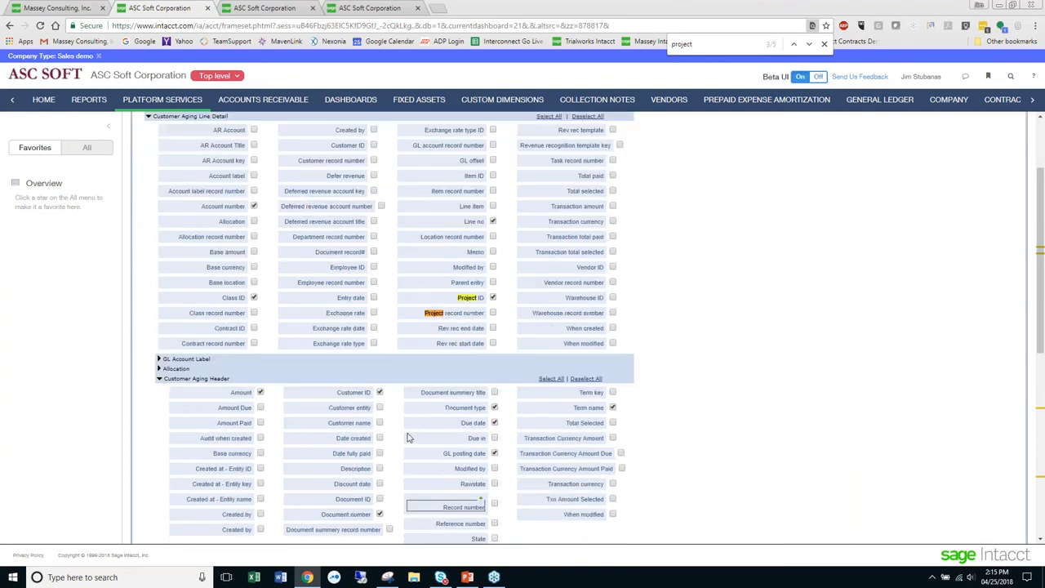
{"action": "scroll", "coordinate": [426, 514], "scroll_direction": "down", "scroll_amount": 2}
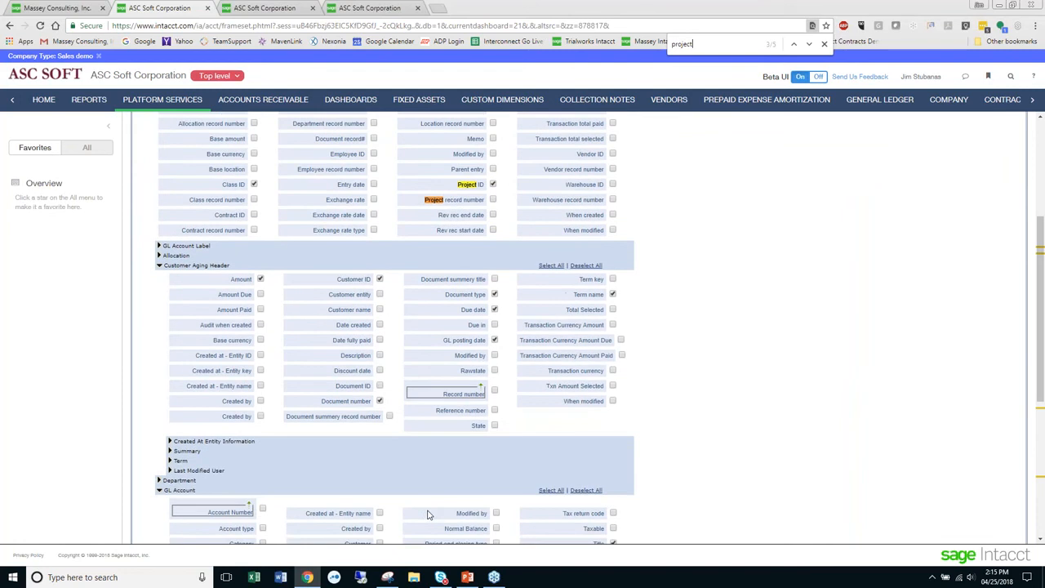
{"action": "scroll", "coordinate": [426, 514], "scroll_direction": "down", "scroll_amount": 1}
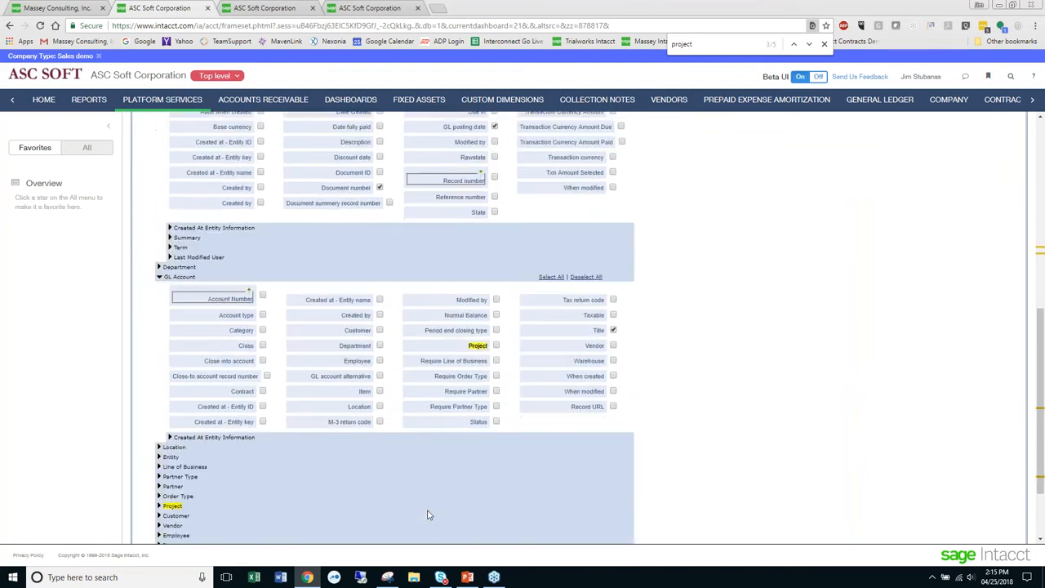
{"action": "scroll", "coordinate": [428, 514], "scroll_direction": "down", "scroll_amount": 1}
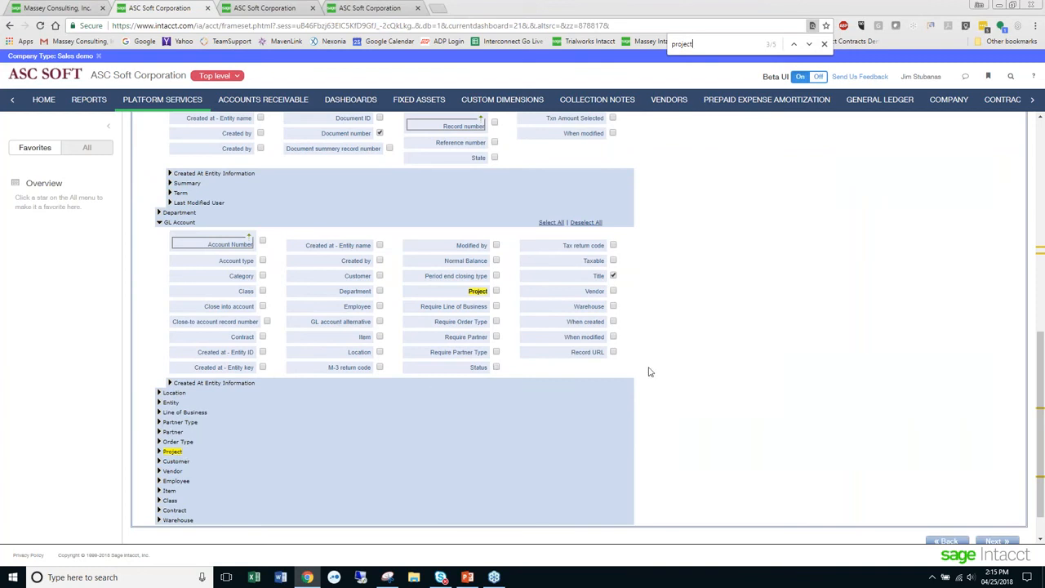
{"action": "scroll", "coordinate": [649, 371], "scroll_direction": "up", "scroll_amount": 3}
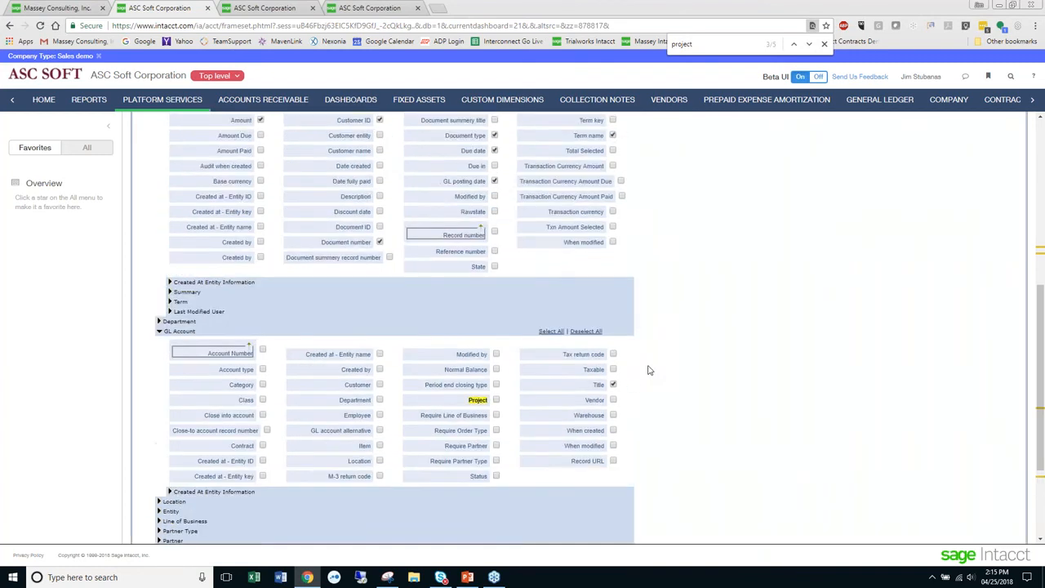
{"action": "scroll", "coordinate": [648, 371], "scroll_direction": "up", "scroll_amount": 1}
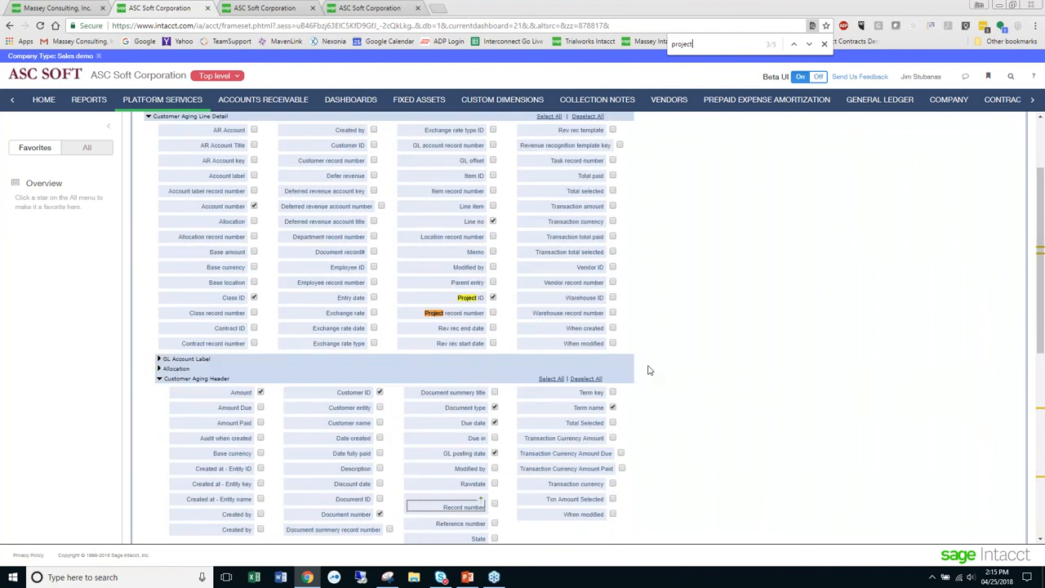
{"action": "scroll", "coordinate": [648, 370], "scroll_direction": "up", "scroll_amount": 1}
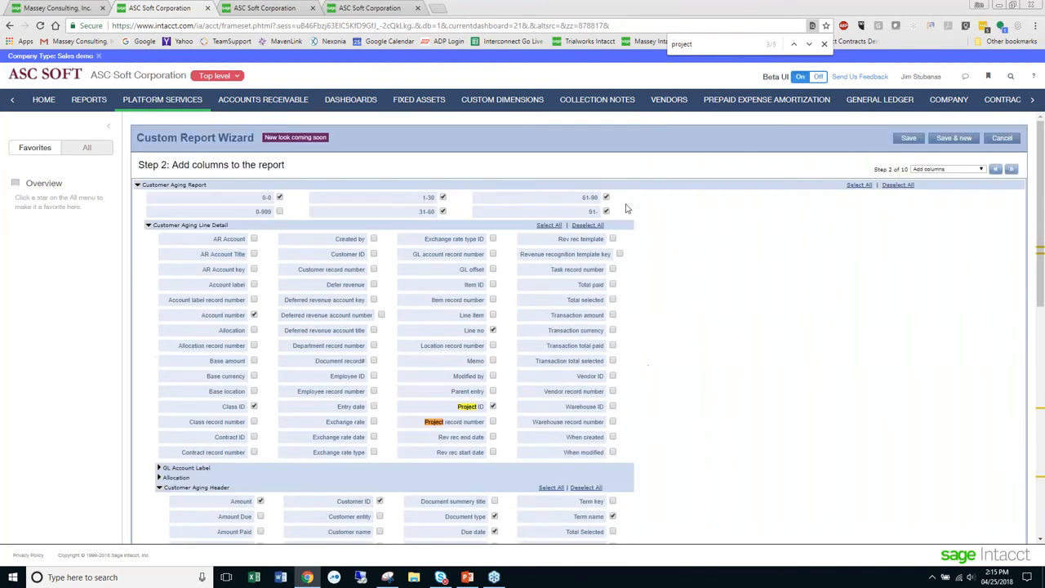
{"action": "left_click", "coordinate": [824, 45]}
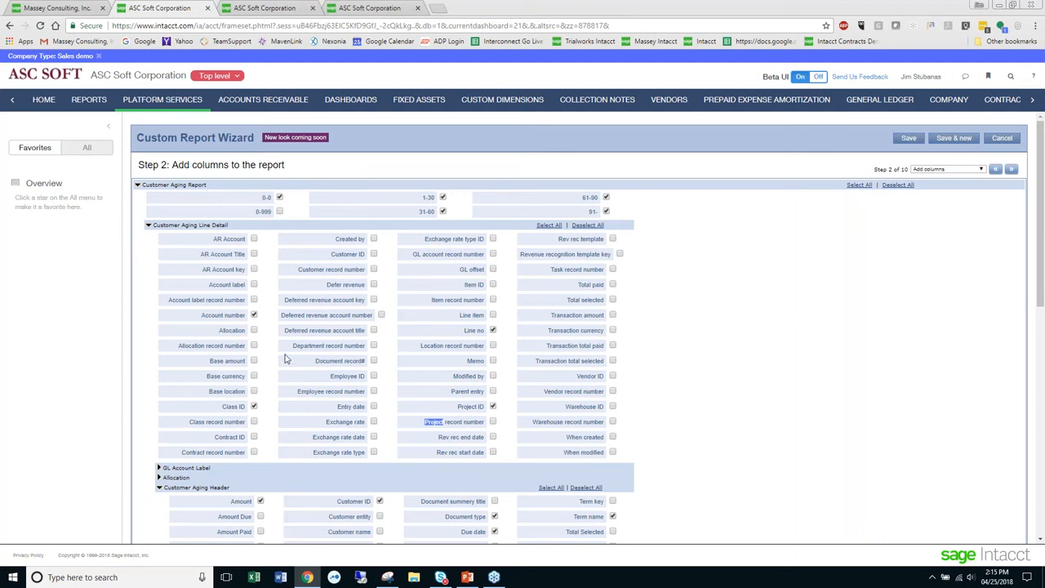
- Advance the wizard to the Add calculated columns step and review its list of steps
{"action": "left_click", "coordinate": [1010, 169]}
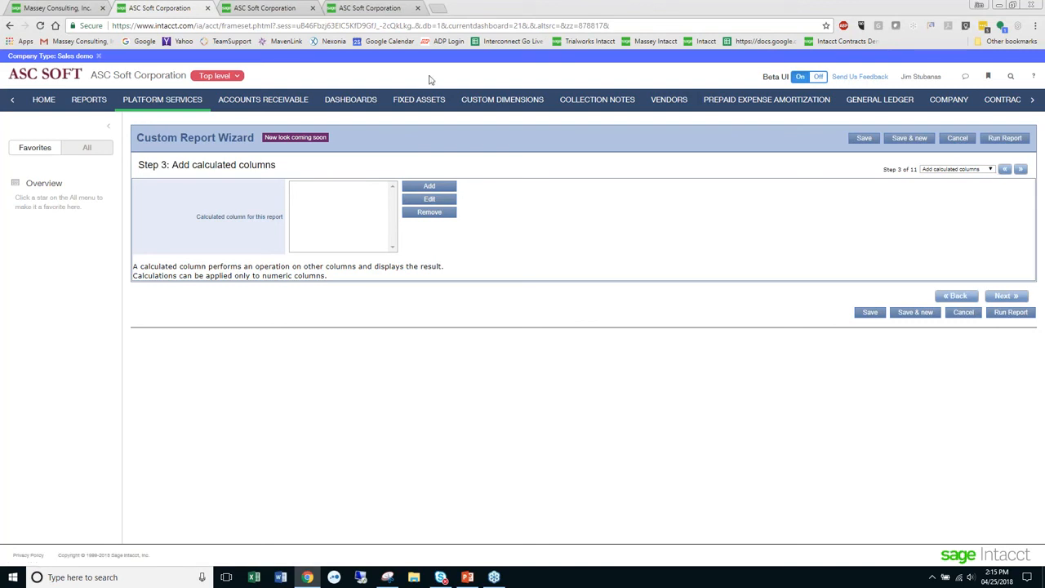
{"action": "left_click", "coordinate": [975, 170]}
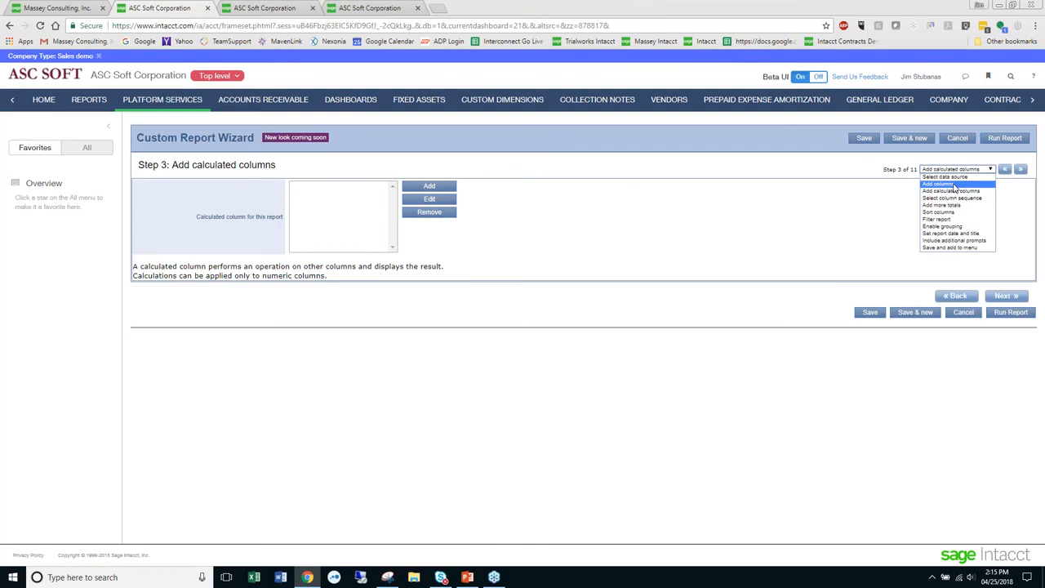
{"action": "left_click", "coordinate": [754, 229]}
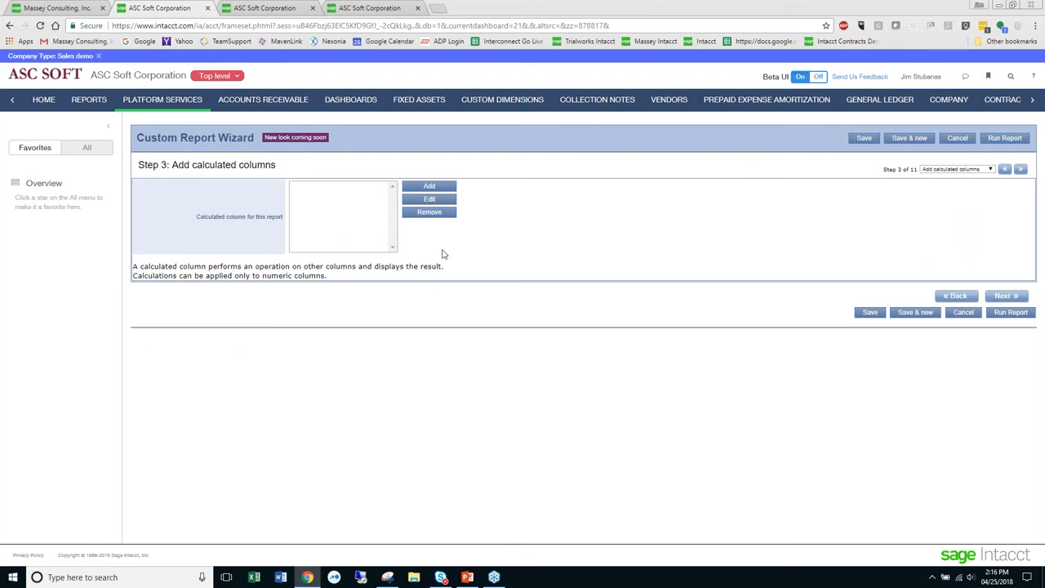
- Create a calculated column whose formula adds the 0-0, 1-30, 31-60, 61-90 and 91- aging columns together
{"action": "left_click", "coordinate": [432, 187]}
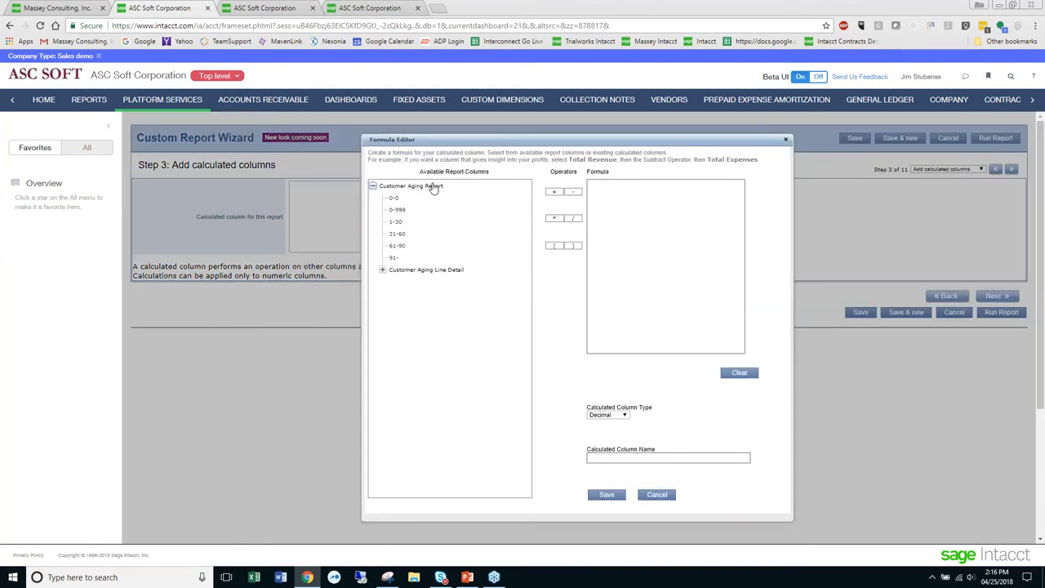
{"action": "left_click", "coordinate": [394, 199]}
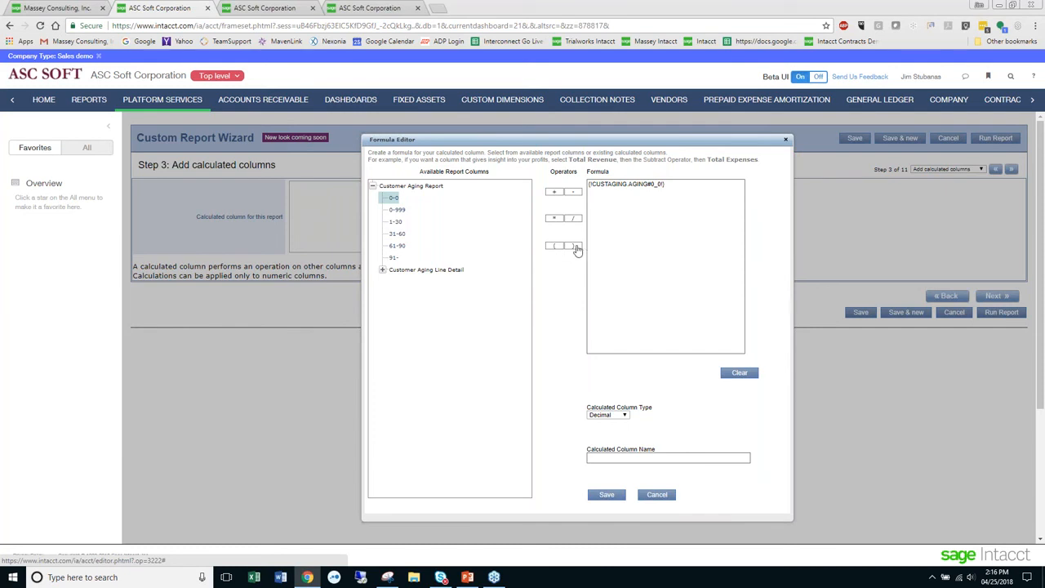
{"action": "left_click", "coordinate": [671, 186]}
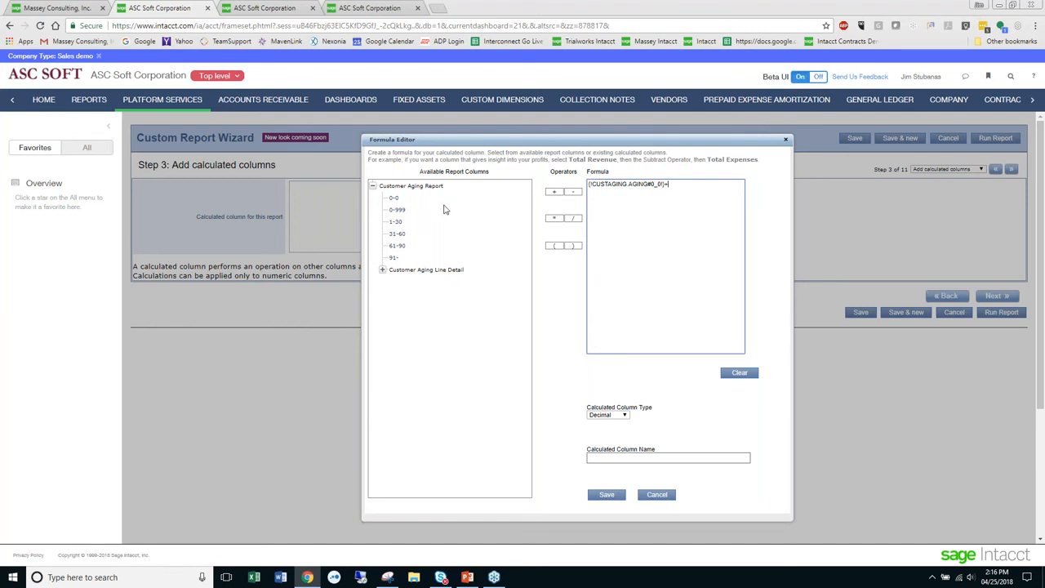
{"action": "left_click", "coordinate": [395, 222]}
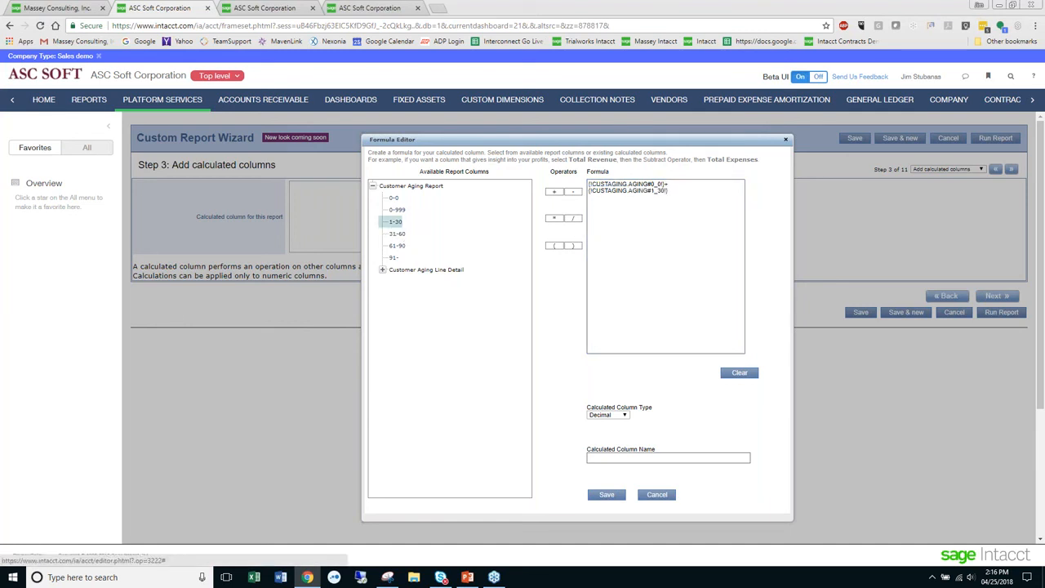
{"action": "left_click", "coordinate": [554, 192]}
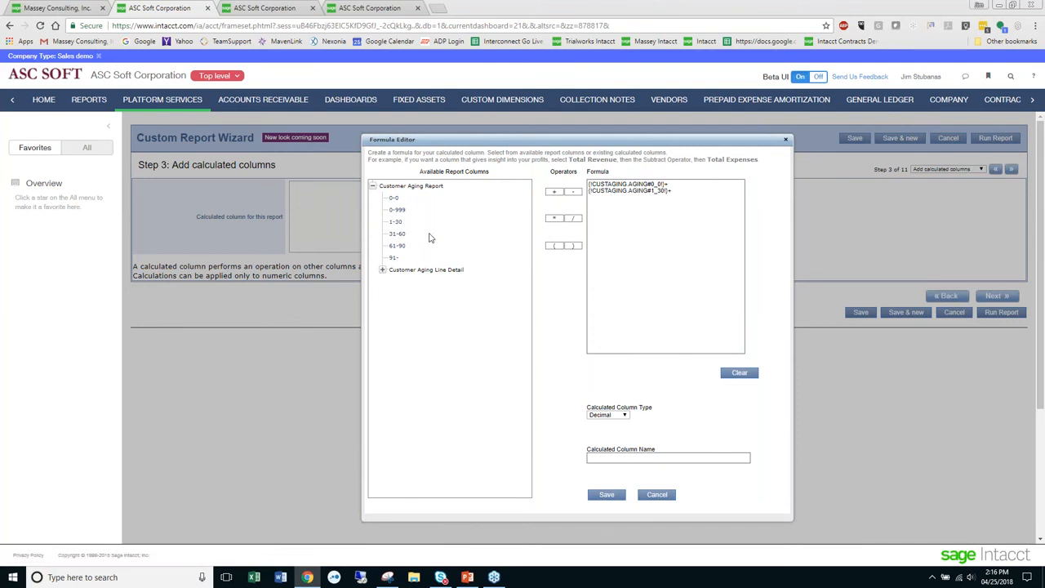
{"action": "left_click", "coordinate": [396, 233]}
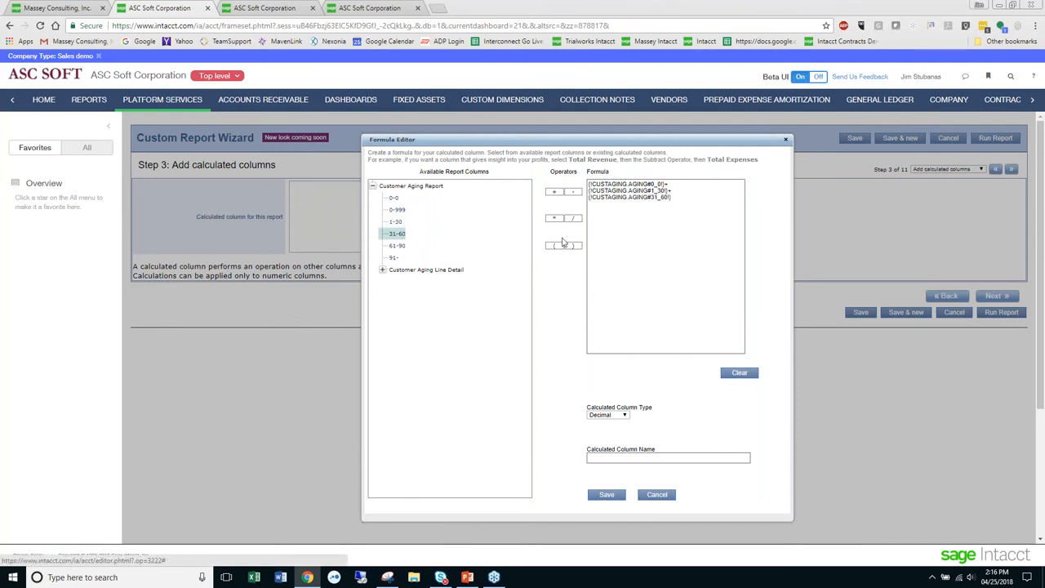
{"action": "left_click", "coordinate": [554, 192]}
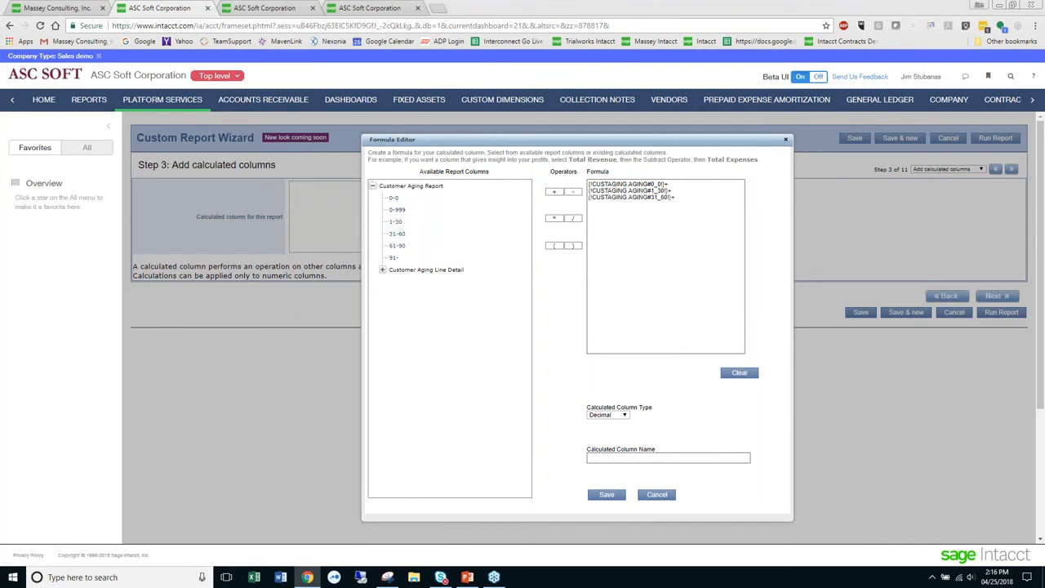
{"action": "left_click", "coordinate": [397, 245]}
{"action": "left_click", "coordinate": [554, 191]}
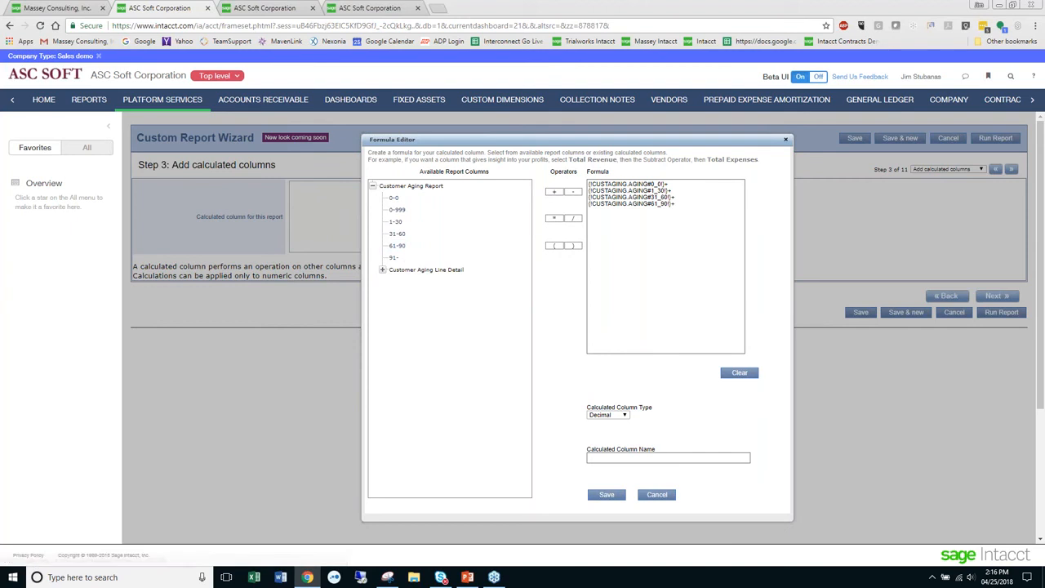
{"action": "left_click", "coordinate": [394, 257]}
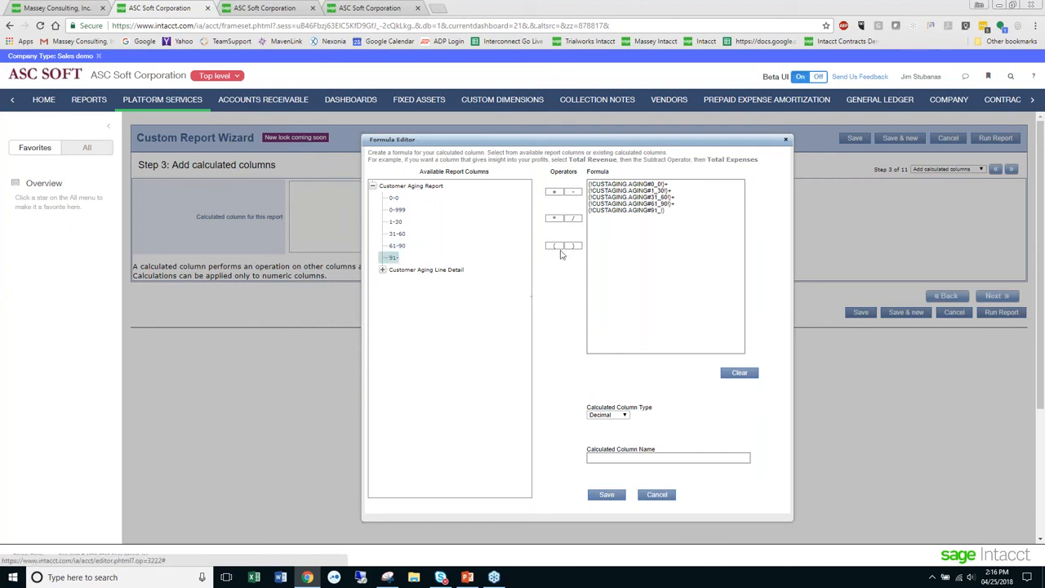
{"action": "left_click", "coordinate": [554, 192]}
{"action": "left_click", "coordinate": [674, 214]}
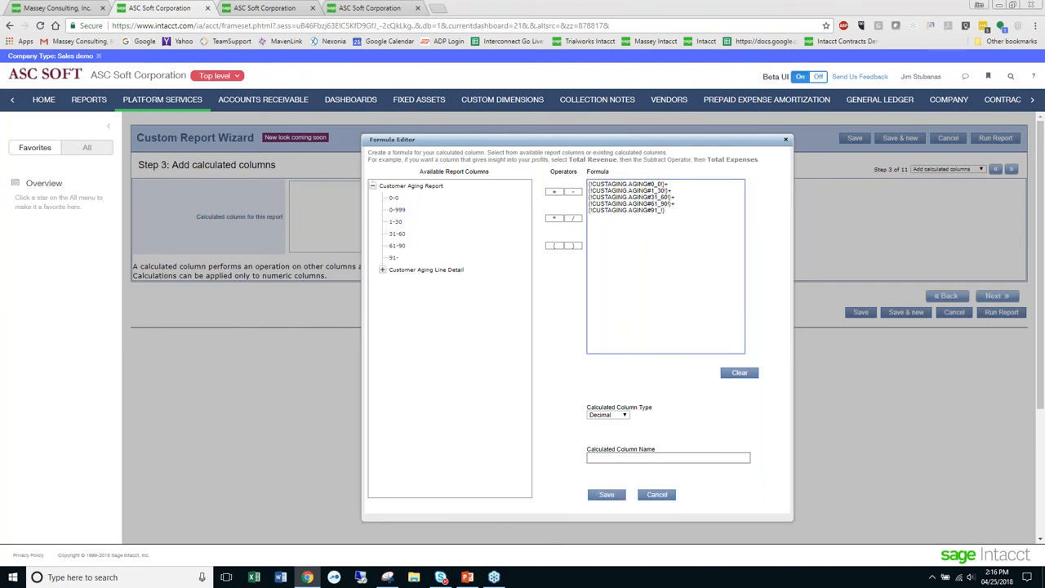
- Save the calculated column under the name Total Aging Amount and continue to the Select column sequence step
{"action": "left_click", "coordinate": [630, 458]}
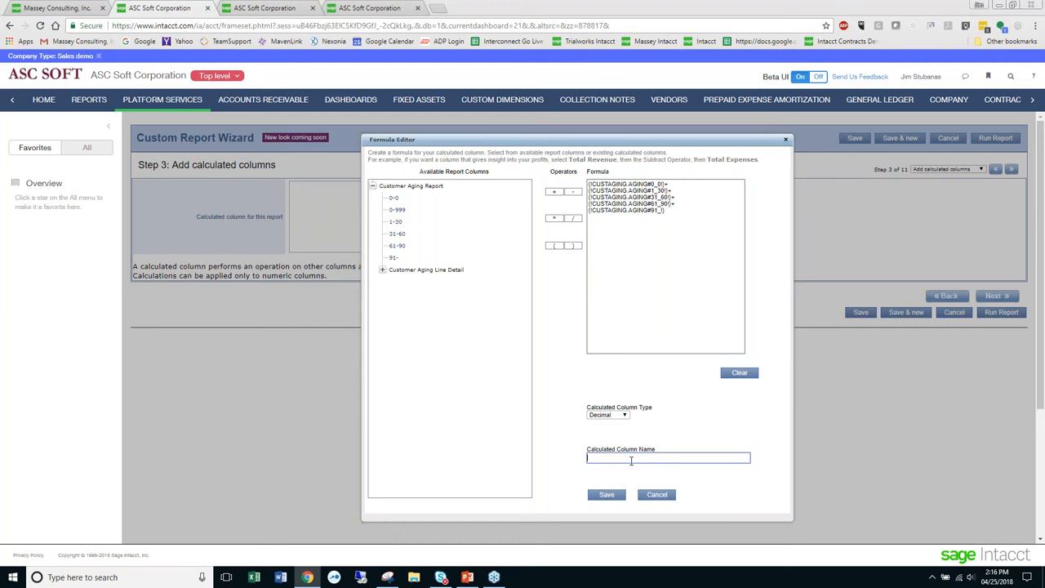
{"action": "type", "text": "Total Aging Amount"}
{"action": "left_click", "coordinate": [605, 496]}
{"action": "left_click", "coordinate": [607, 495]}
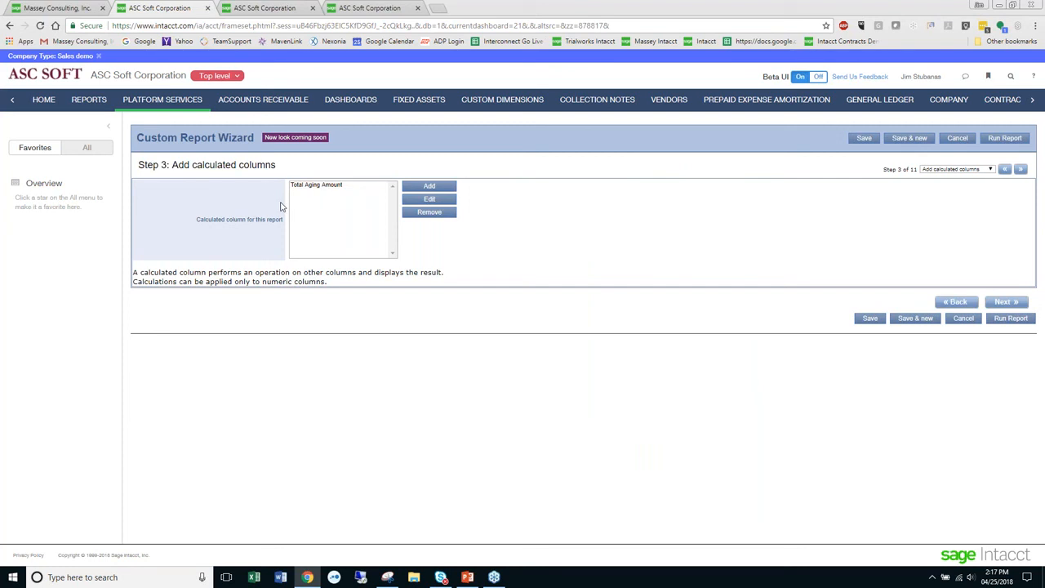
{"action": "left_click", "coordinate": [1010, 304]}
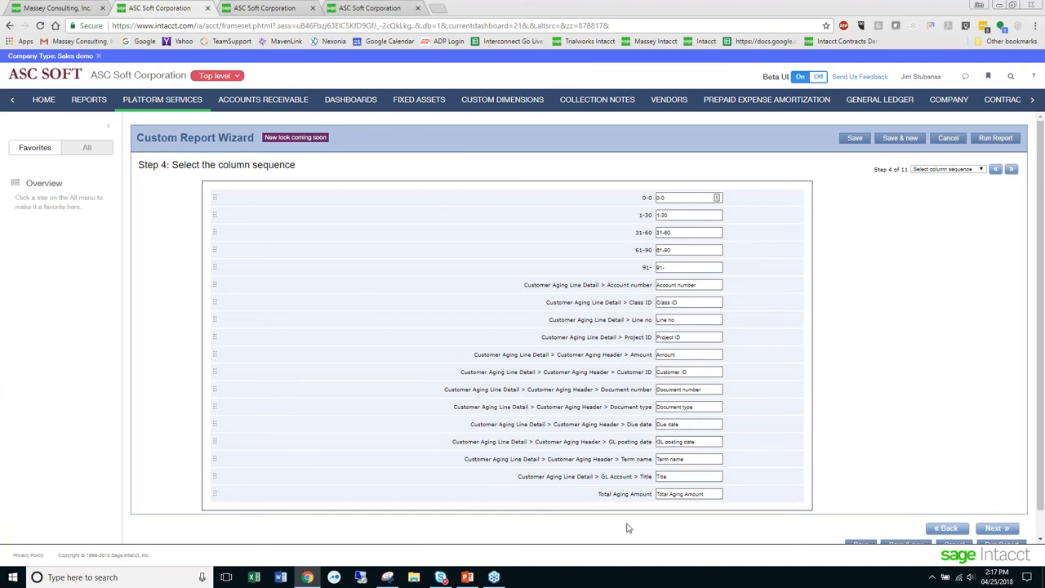
- Move Customer ID to the start of the column sequence and the five aging buckets to the end, followed by Total Aging Amount
{"action": "left_click_drag", "start_coordinate": [608, 372], "coordinate": [622, 196]}
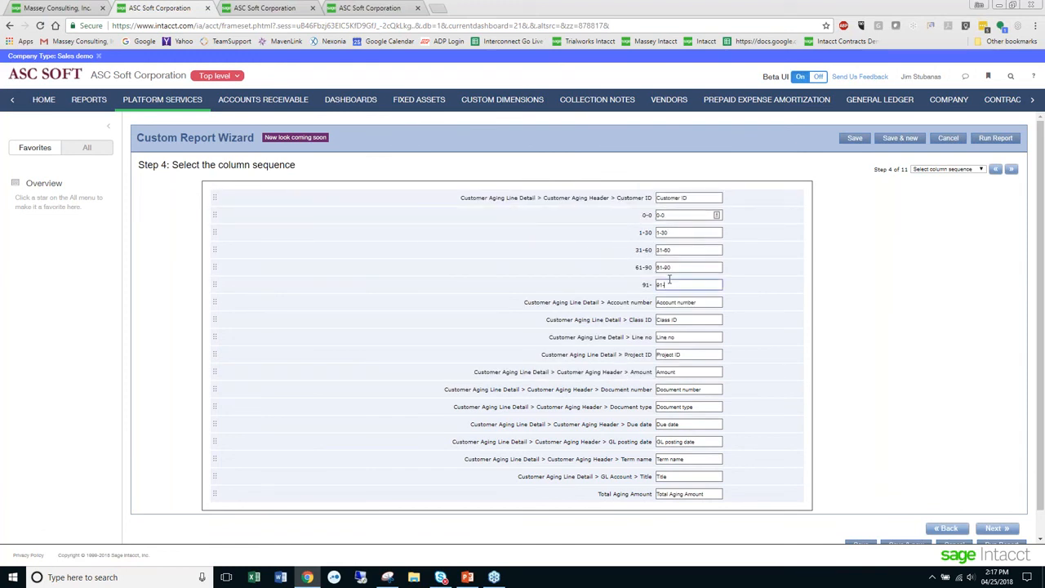
{"action": "left_click_drag", "start_coordinate": [638, 282], "coordinate": [641, 494]}
{"action": "left_click_drag", "start_coordinate": [643, 268], "coordinate": [645, 477]}
{"action": "left_click_drag", "start_coordinate": [638, 250], "coordinate": [645, 459]}
{"action": "left_click_drag", "start_coordinate": [642, 234], "coordinate": [637, 441]}
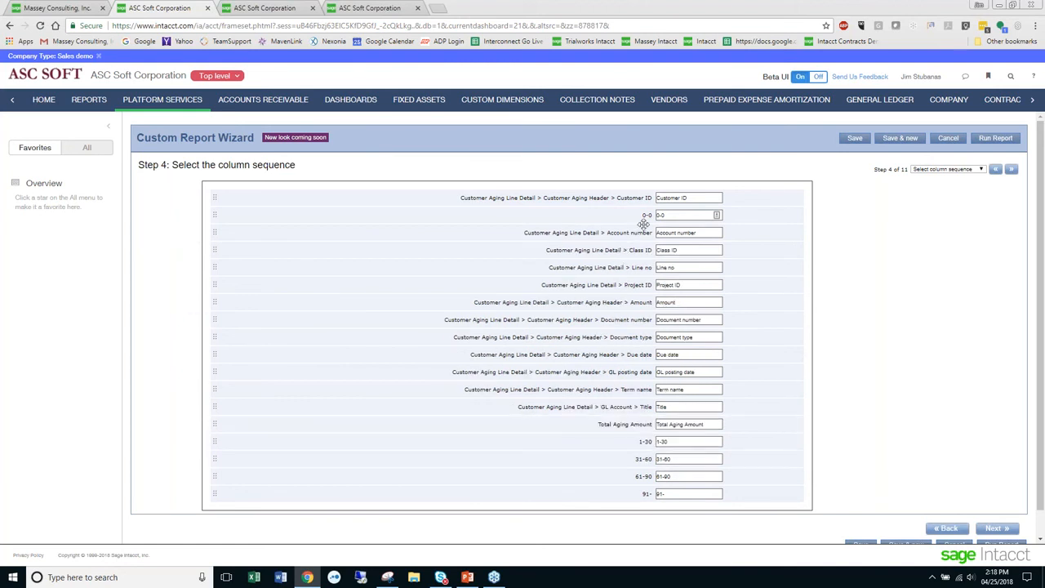
{"action": "left_click_drag", "start_coordinate": [645, 215], "coordinate": [645, 424]}
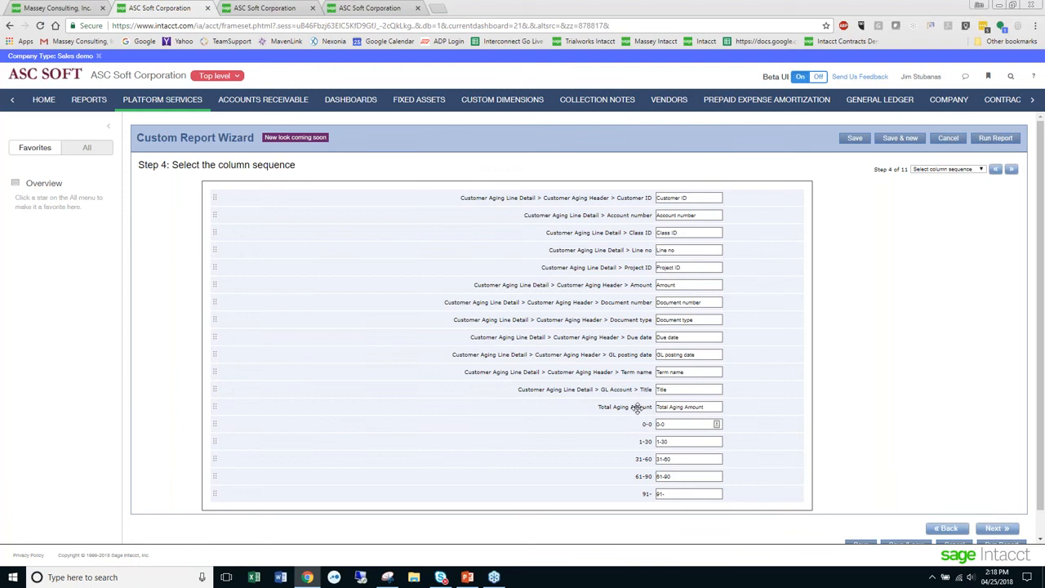
{"action": "left_click_drag", "start_coordinate": [631, 404], "coordinate": [650, 506]}
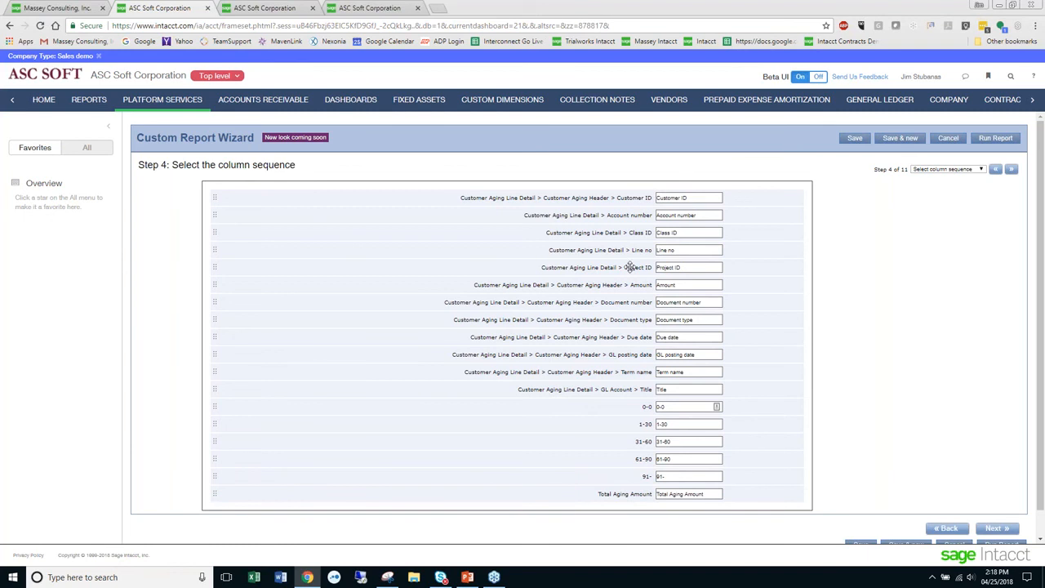
- After Customer ID, place Document number, Document type, Term name, Due date, Class ID, Project ID, Line no, Account number, Title and GL posting date, with Amount last
{"action": "left_click_drag", "start_coordinate": [642, 302], "coordinate": [651, 214]}
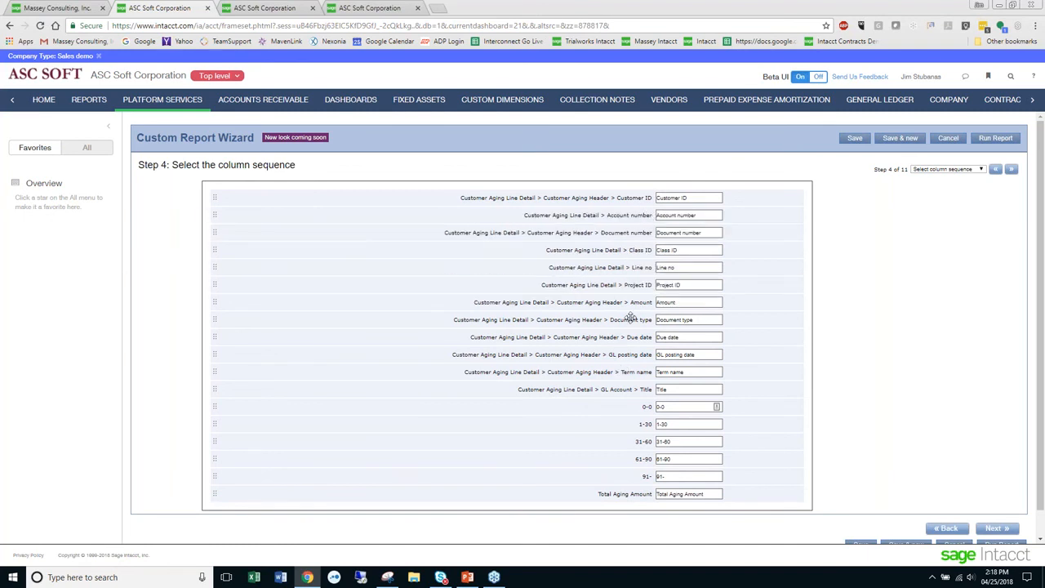
{"action": "left_click_drag", "start_coordinate": [630, 318], "coordinate": [627, 345]}
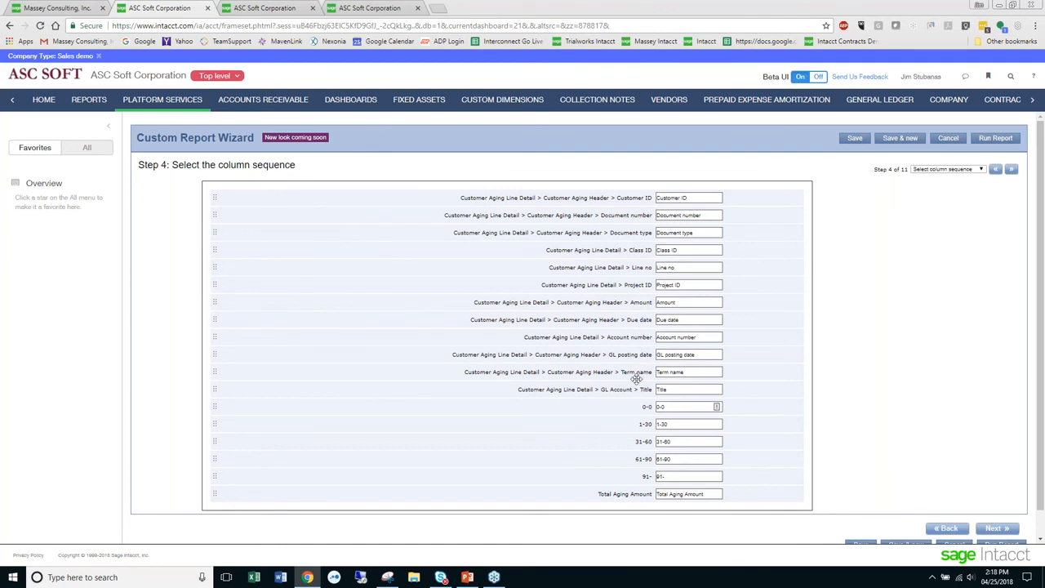
{"action": "left_click_drag", "start_coordinate": [635, 370], "coordinate": [651, 251]}
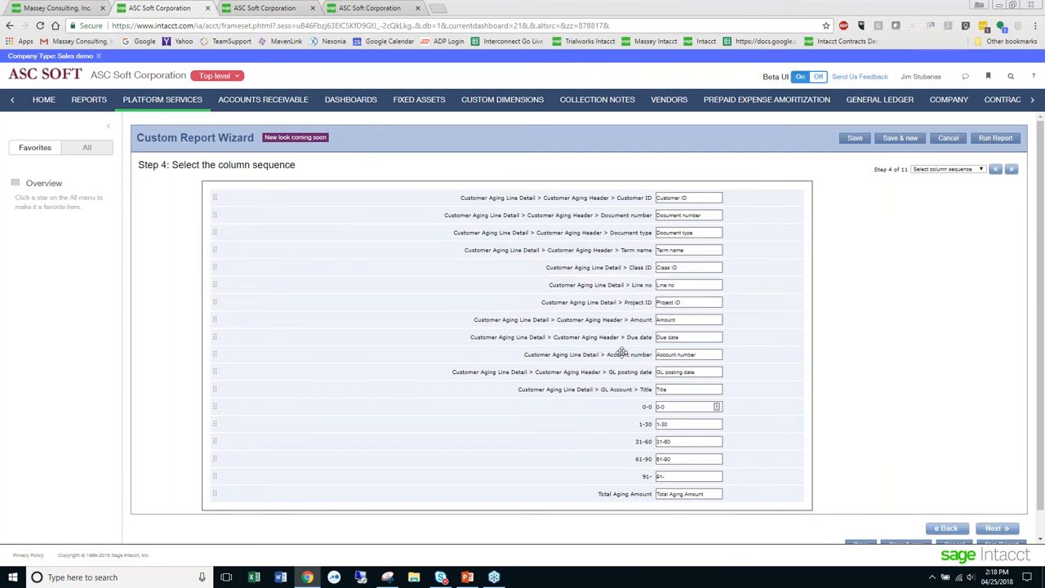
{"action": "mouse_move", "coordinate": [630, 333]}
{"action": "left_mouse_down"}
{"action": "mouse_move", "coordinate": [645, 264]}
{"action": "mouse_move", "coordinate": [649, 338]}
{"action": "left_mouse_up"}
{"action": "left_click_drag", "start_coordinate": [631, 319], "coordinate": [653, 496]}
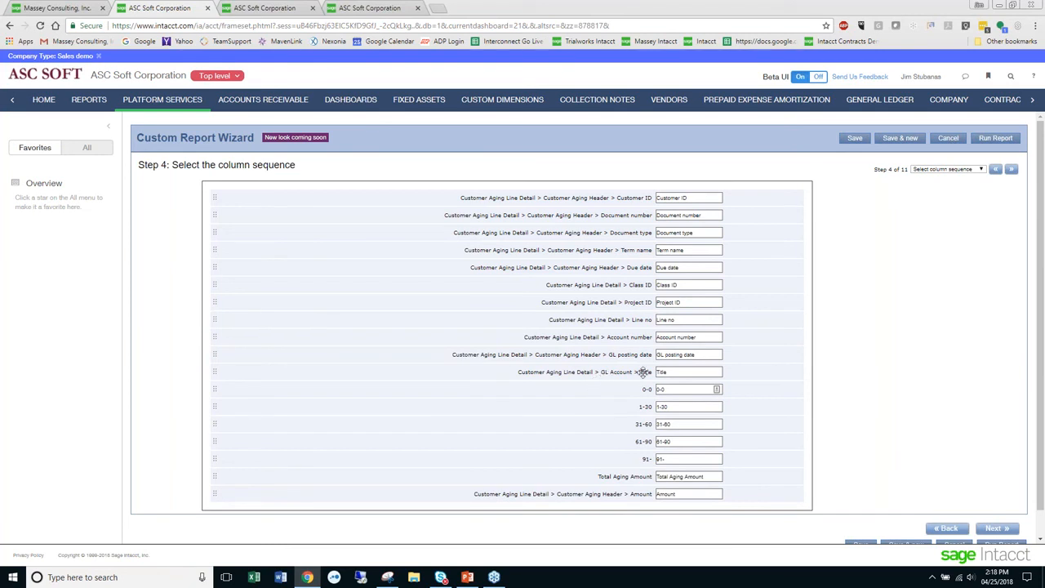
{"action": "left_click_drag", "start_coordinate": [642, 371], "coordinate": [650, 350]}
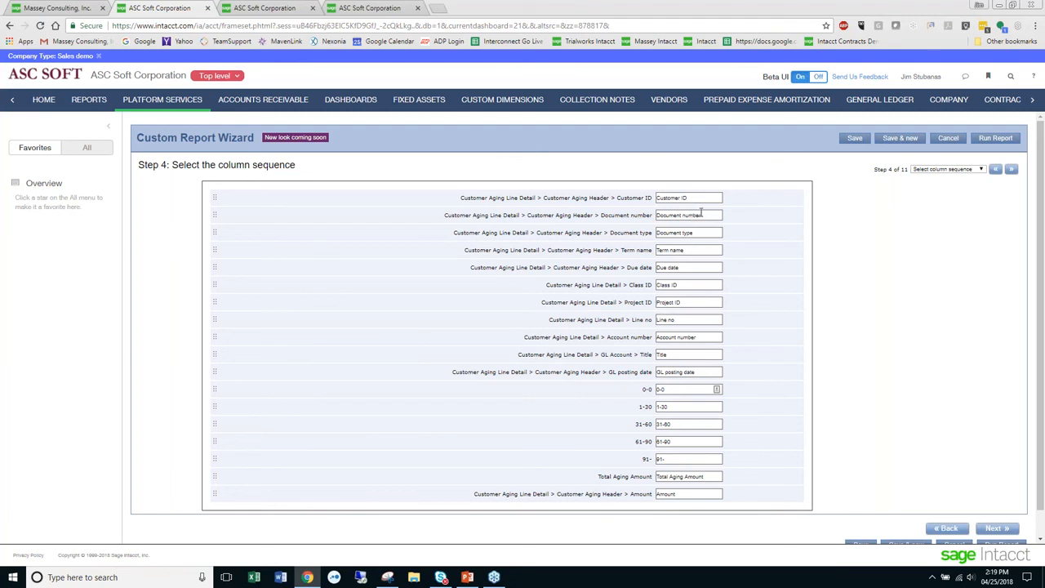
- Relabel Document number as Doc #, Document type as Type and Account number as Gl #, and continue to the column totals step
{"action": "left_click_drag", "start_coordinate": [700, 213], "coordinate": [611, 210]}
{"action": "type", "text": "Doc #"}
{"action": "left_click_drag", "start_coordinate": [716, 233], "coordinate": [606, 216]}
{"action": "type", "text": "Type"}
{"action": "left_click", "coordinate": [689, 337]}
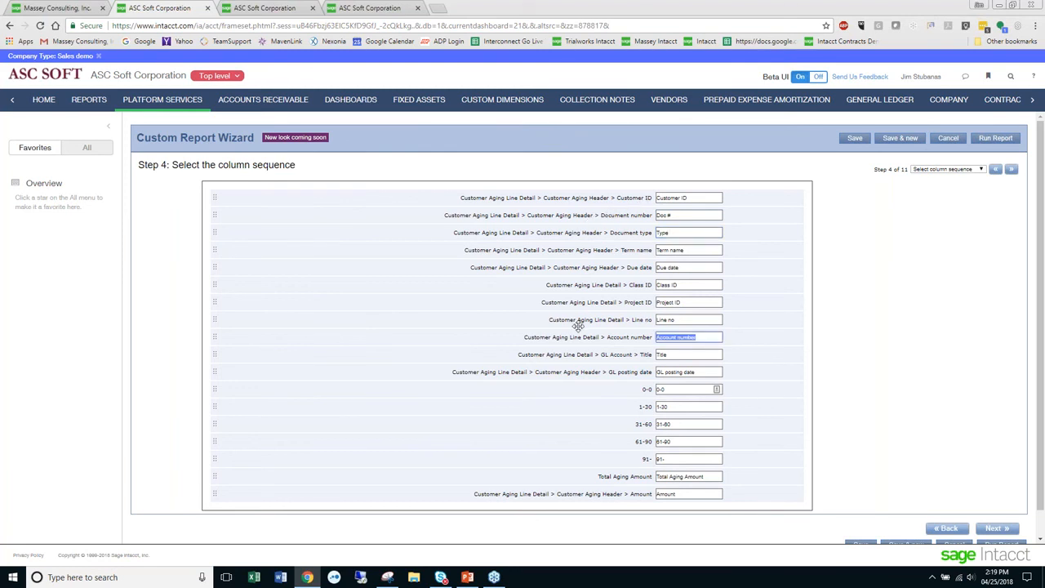
{"action": "type", "text": "GL #"}
{"action": "left_click", "coordinate": [979, 172]}
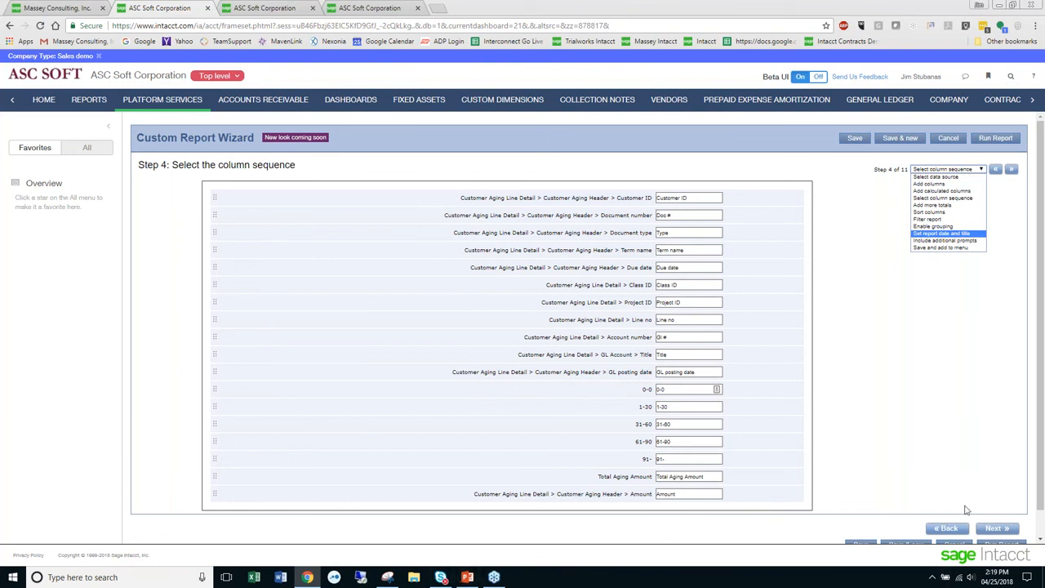
{"action": "left_click", "coordinate": [999, 532]}
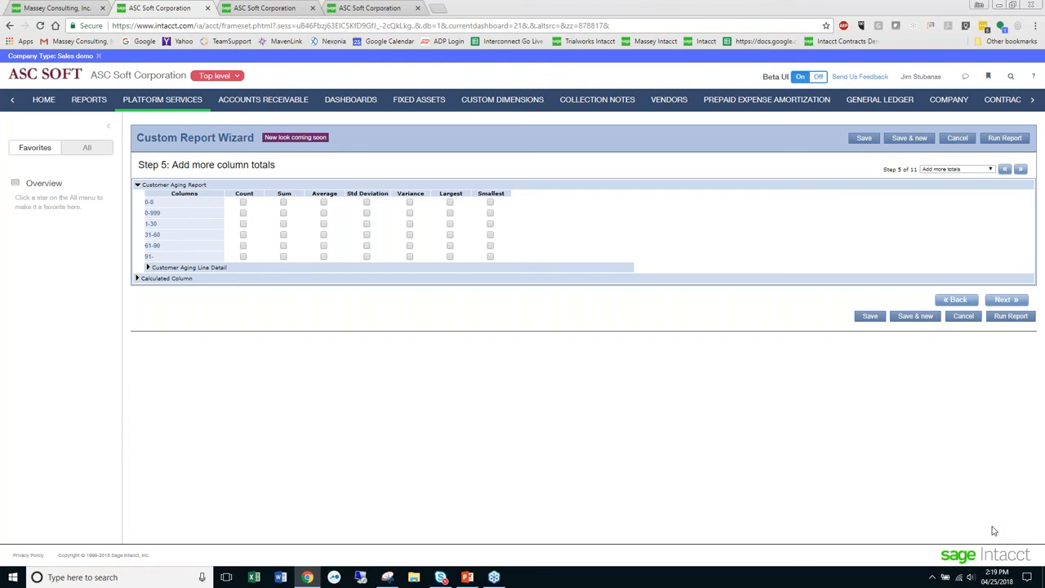
- Add Sum totals for all six Customer Aging Report columns and for Total Aging Amount, and continue to the sort step
{"action": "left_click", "coordinate": [283, 202]}
{"action": "left_click", "coordinate": [284, 213]}
{"action": "left_click", "coordinate": [283, 223]}
{"action": "left_click", "coordinate": [284, 236]}
{"action": "left_click", "coordinate": [284, 245]}
{"action": "left_click", "coordinate": [283, 256]}
{"action": "left_click", "coordinate": [137, 278]}
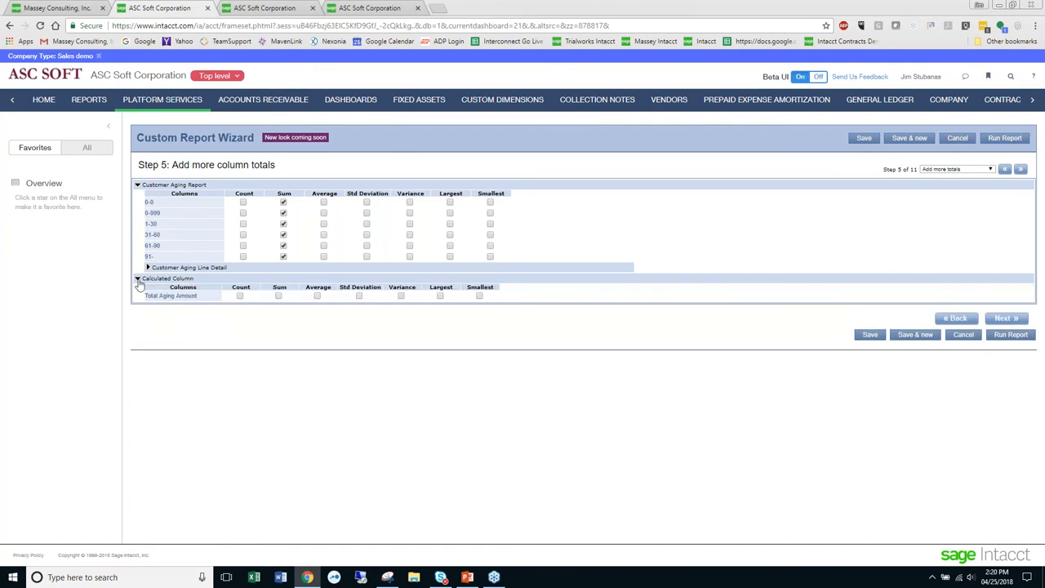
{"action": "left_click", "coordinate": [280, 296]}
{"action": "left_click", "coordinate": [1004, 319]}
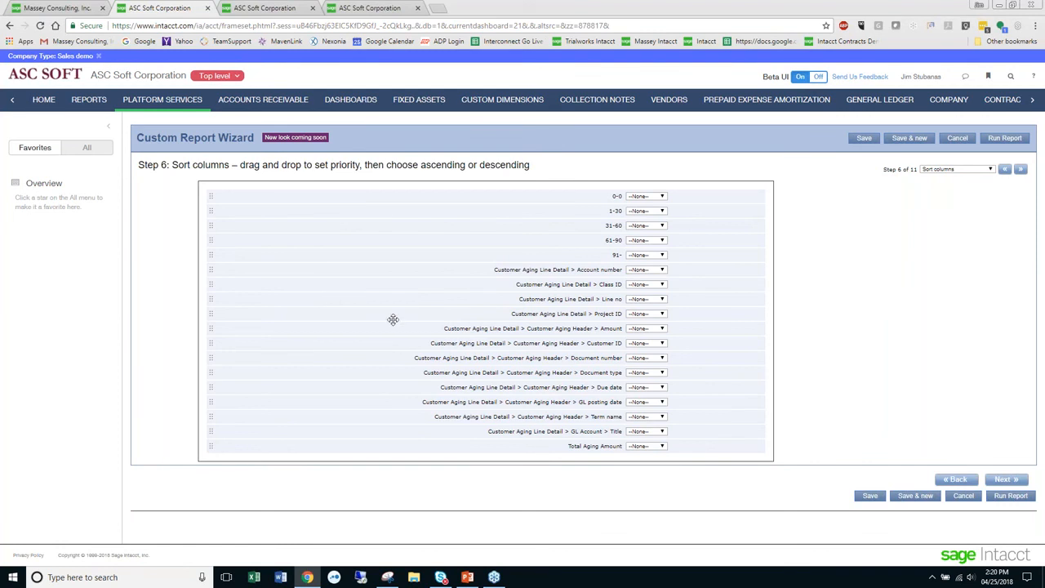
- Give Customer ID, Document number and Line no the top sort priorities in that order, each sorted Ascending
{"action": "left_click_drag", "start_coordinate": [589, 343], "coordinate": [607, 192]}
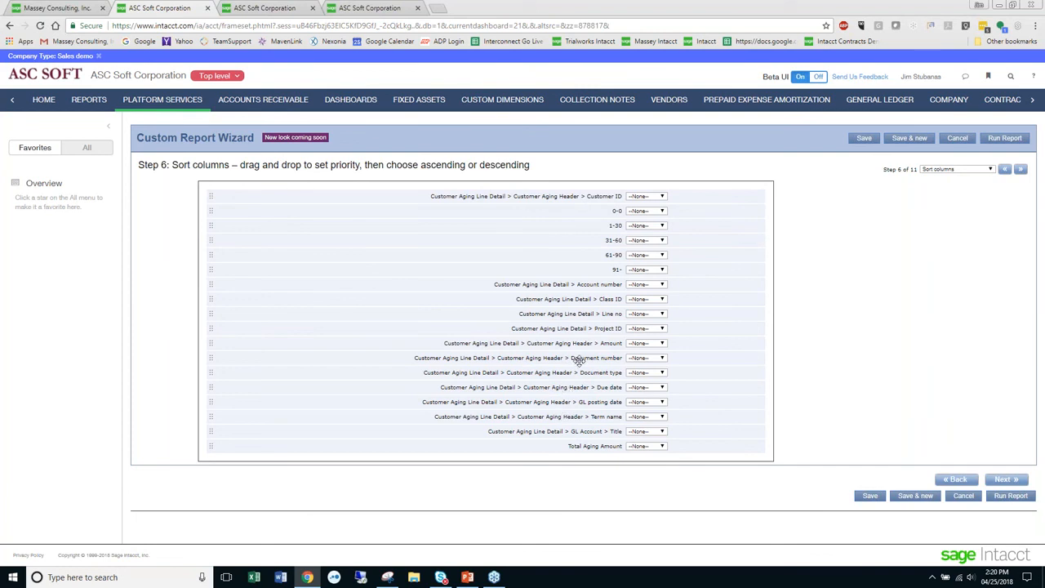
{"action": "left_click_drag", "start_coordinate": [580, 360], "coordinate": [591, 210]}
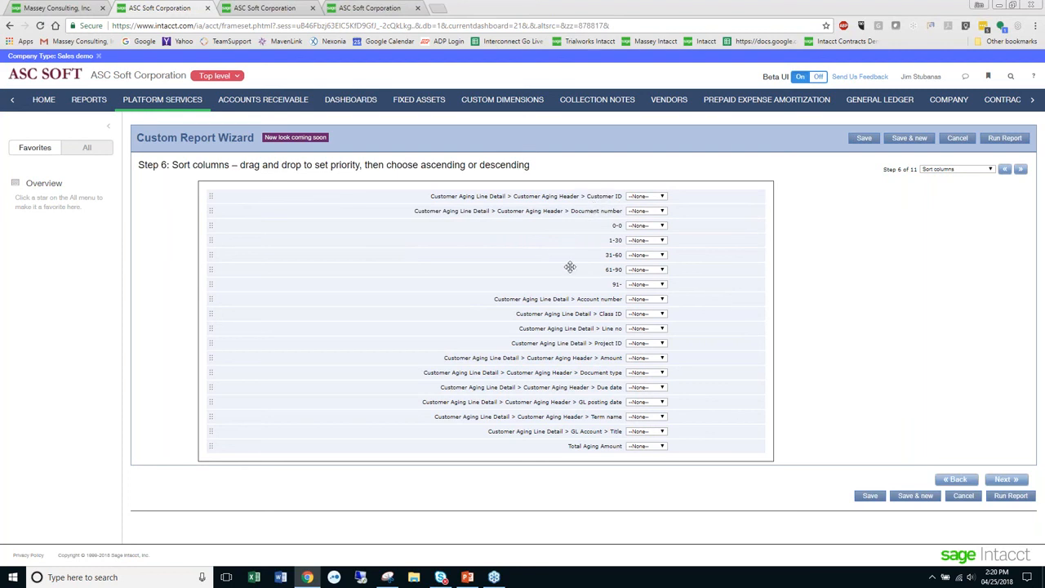
{"action": "left_click_drag", "start_coordinate": [590, 328], "coordinate": [602, 224]}
{"action": "left_click", "coordinate": [644, 196]}
{"action": "left_click", "coordinate": [653, 214]}
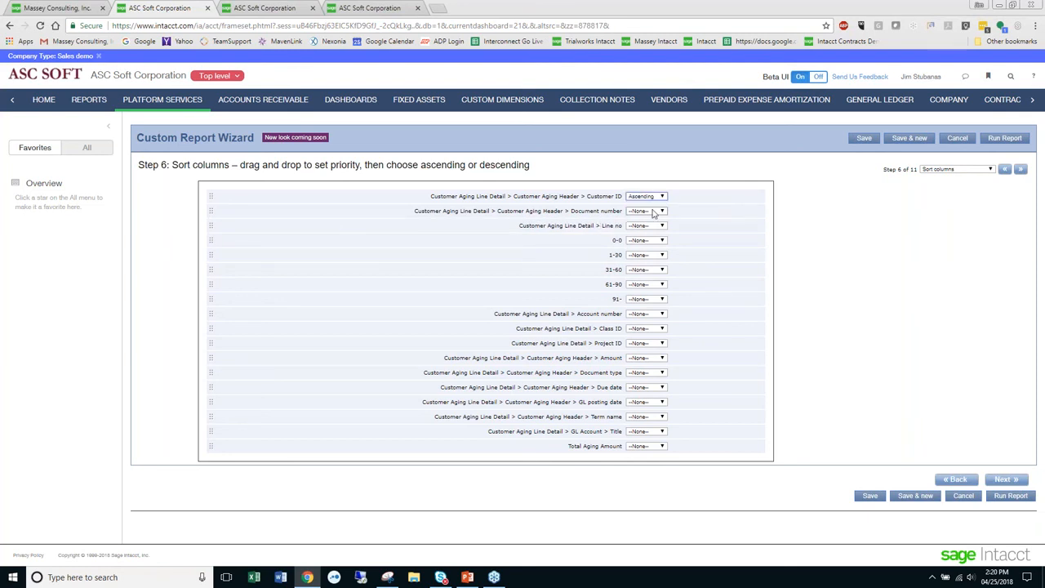
{"action": "left_click", "coordinate": [653, 211]}
{"action": "left_click", "coordinate": [646, 228]}
{"action": "left_click", "coordinate": [662, 226]}
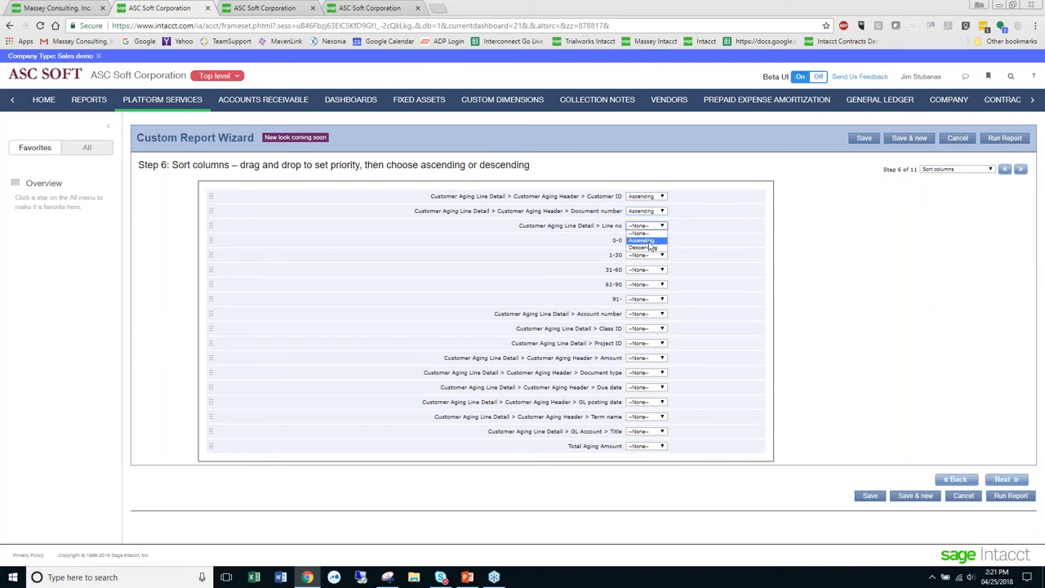
{"action": "left_click", "coordinate": [643, 241]}
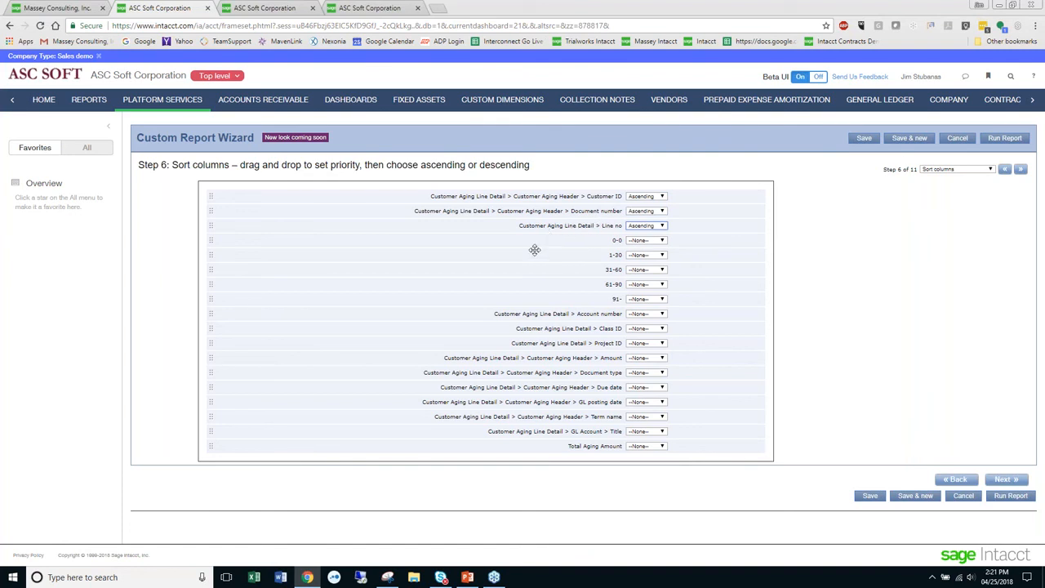
- Pass the filter step without adding filters and choose Grouping for the report data
{"action": "left_click", "coordinate": [1003, 481]}
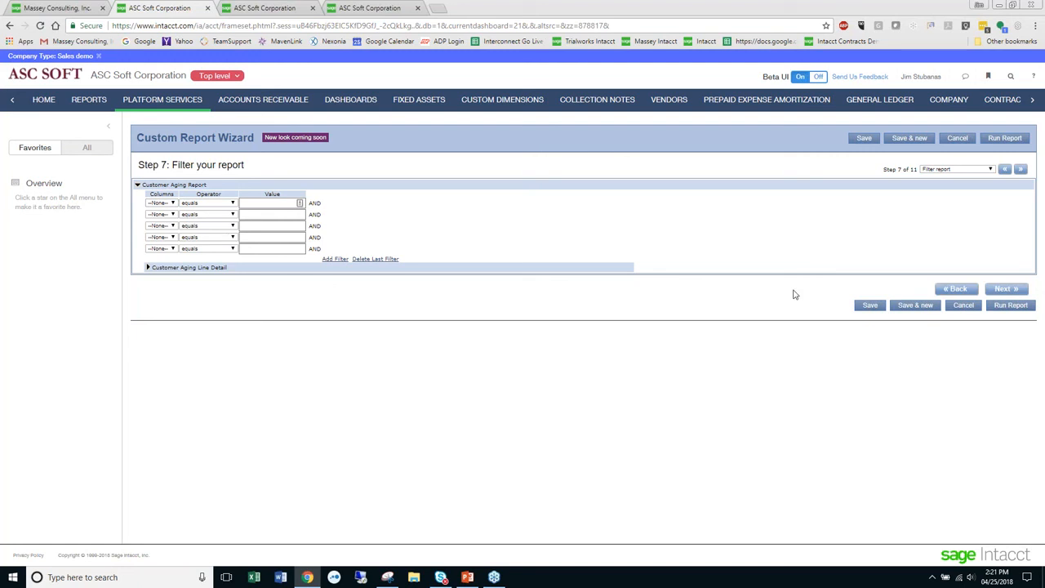
{"action": "left_click", "coordinate": [1006, 291]}
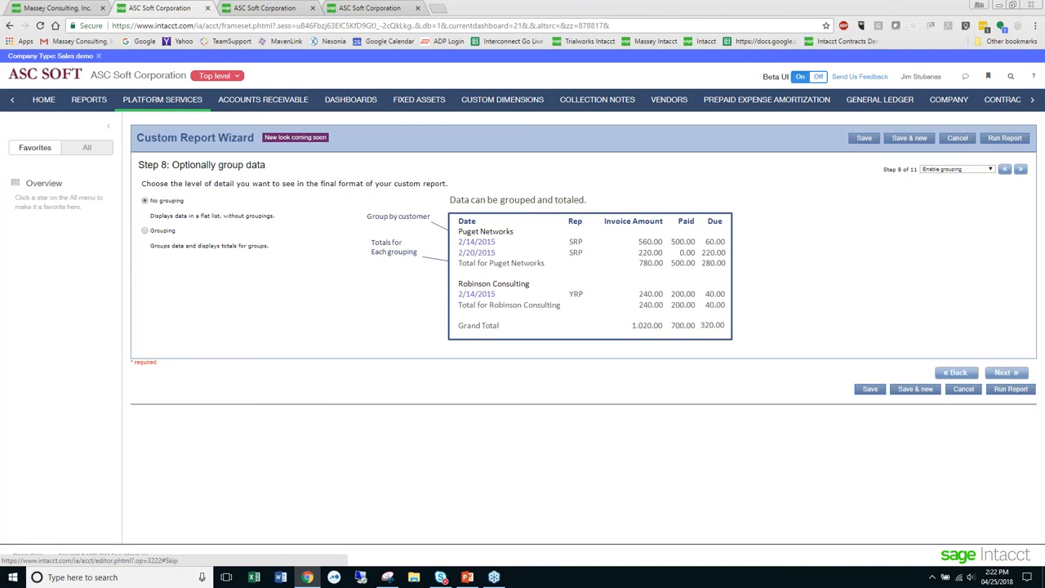
{"action": "left_click", "coordinate": [144, 232]}
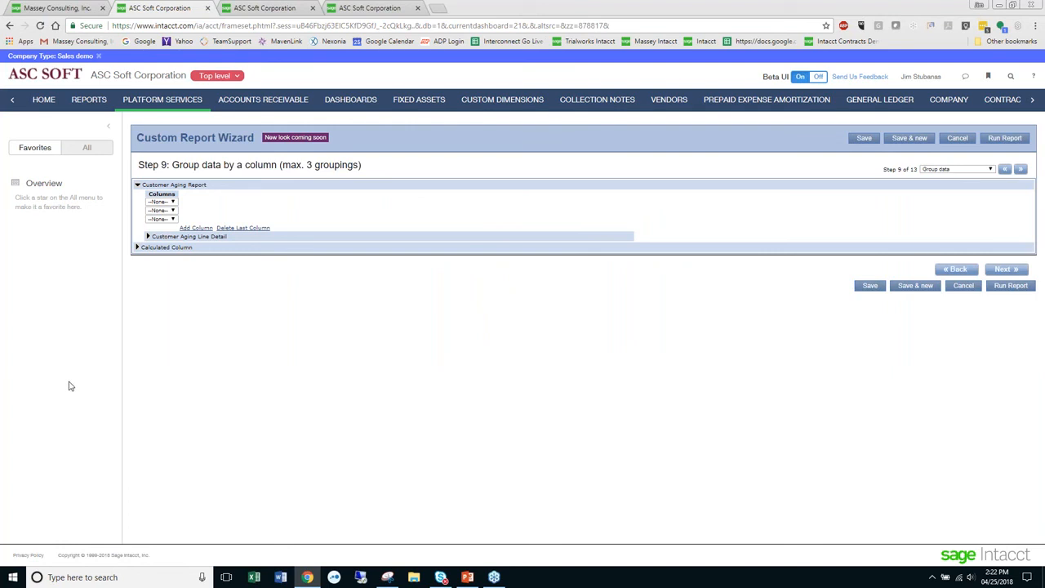
- Group the data by Customer ID from the Customer Aging Line Detail columns
{"action": "left_click", "coordinate": [148, 236]}
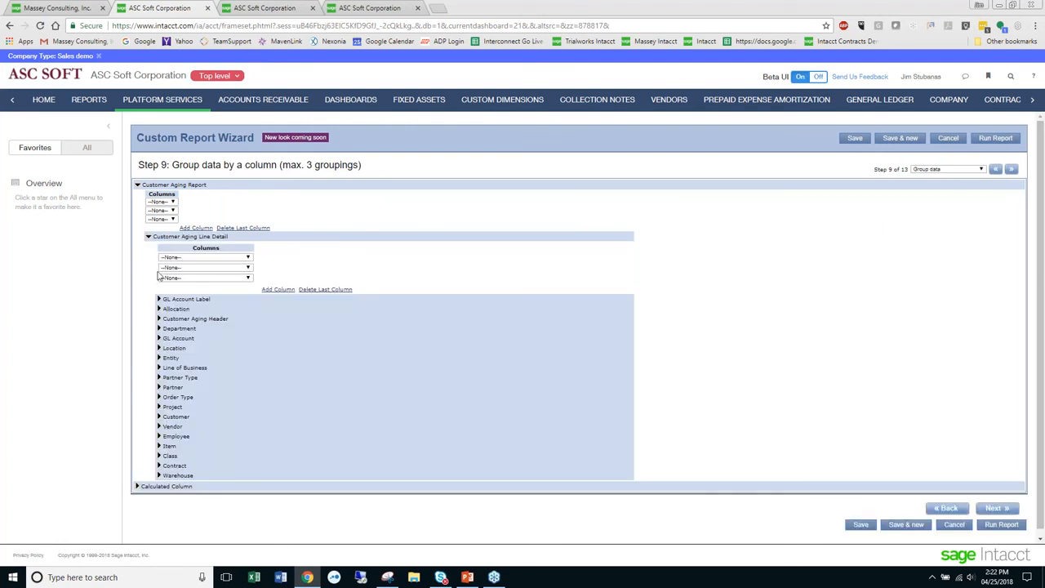
{"action": "left_click", "coordinate": [183, 257]}
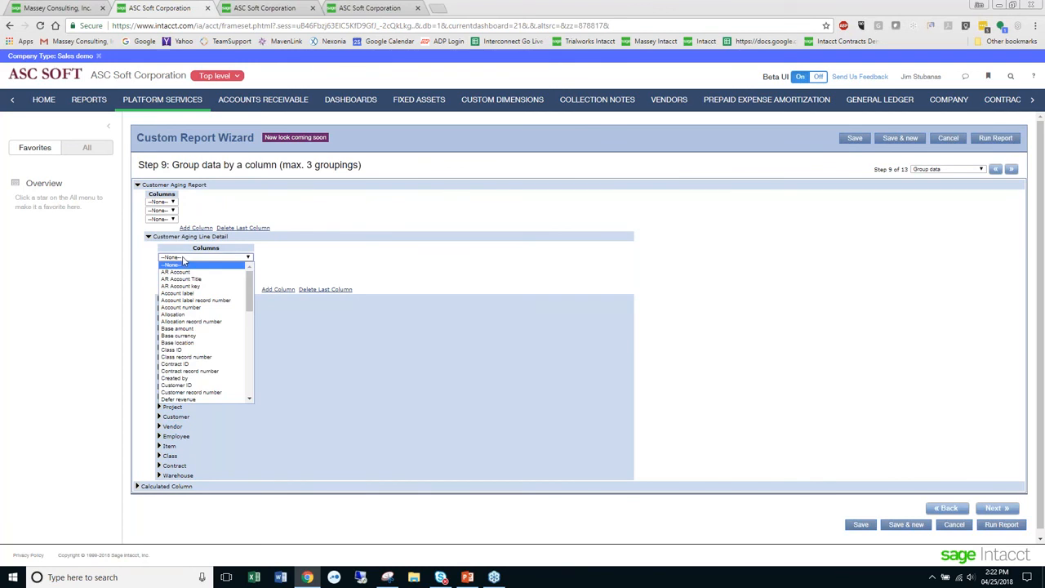
{"action": "left_click", "coordinate": [206, 385]}
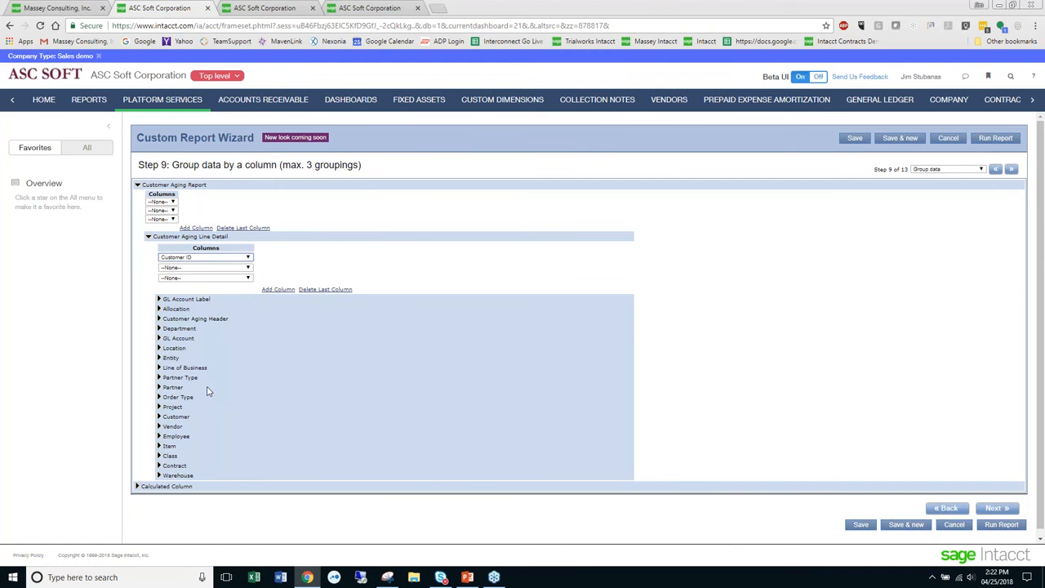
{"action": "left_click", "coordinate": [173, 202]}
{"action": "left_click", "coordinate": [253, 205]}
{"action": "left_click", "coordinate": [249, 268]}
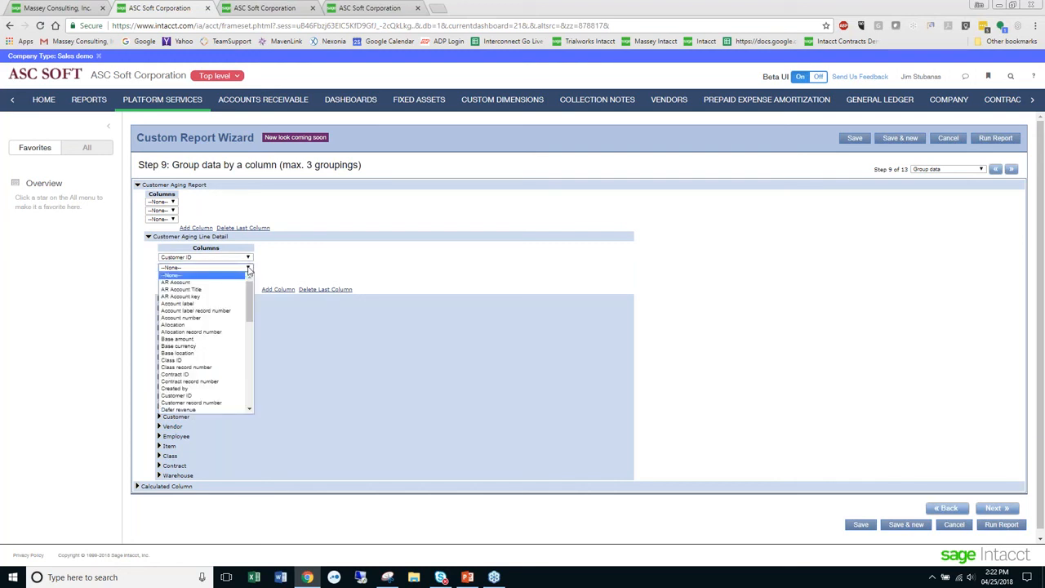
{"action": "left_click", "coordinate": [250, 398]}
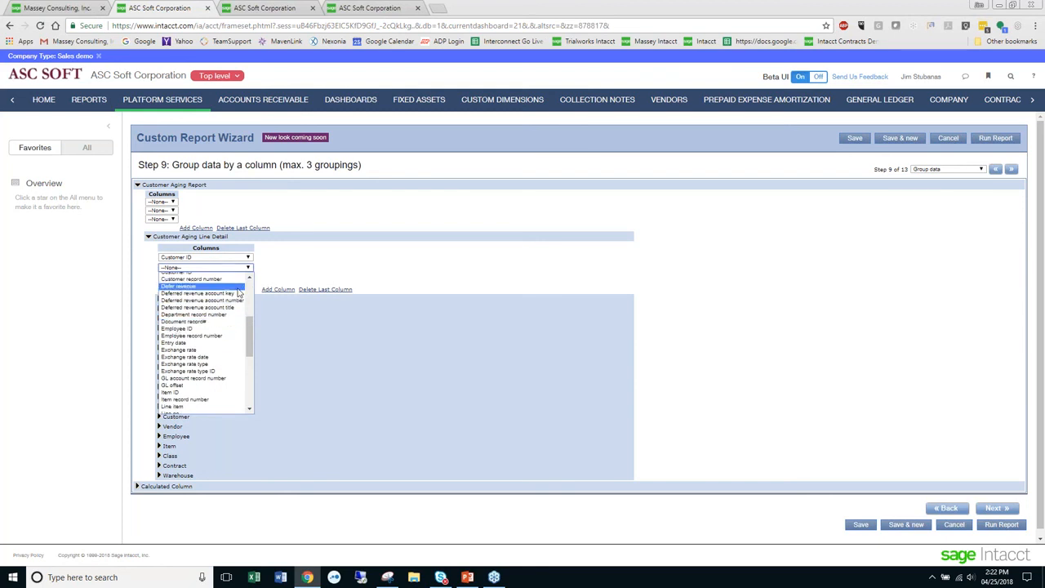
{"action": "left_click", "coordinate": [334, 270]}
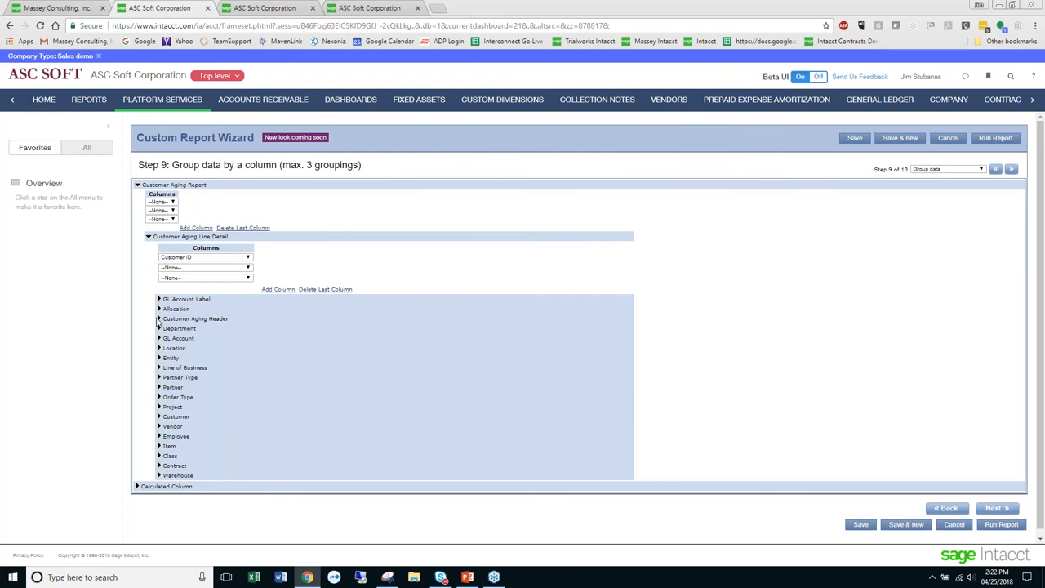
- Add Document number from Customer Aging Header as the second grouping column and continue to the group order step
{"action": "left_click", "coordinate": [159, 319]}
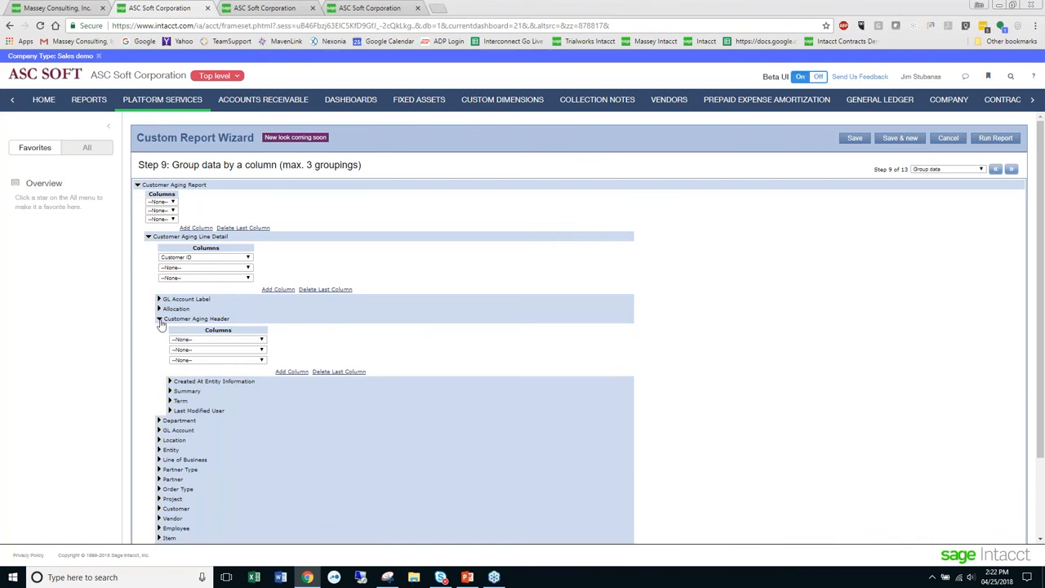
{"action": "left_click", "coordinate": [205, 339]}
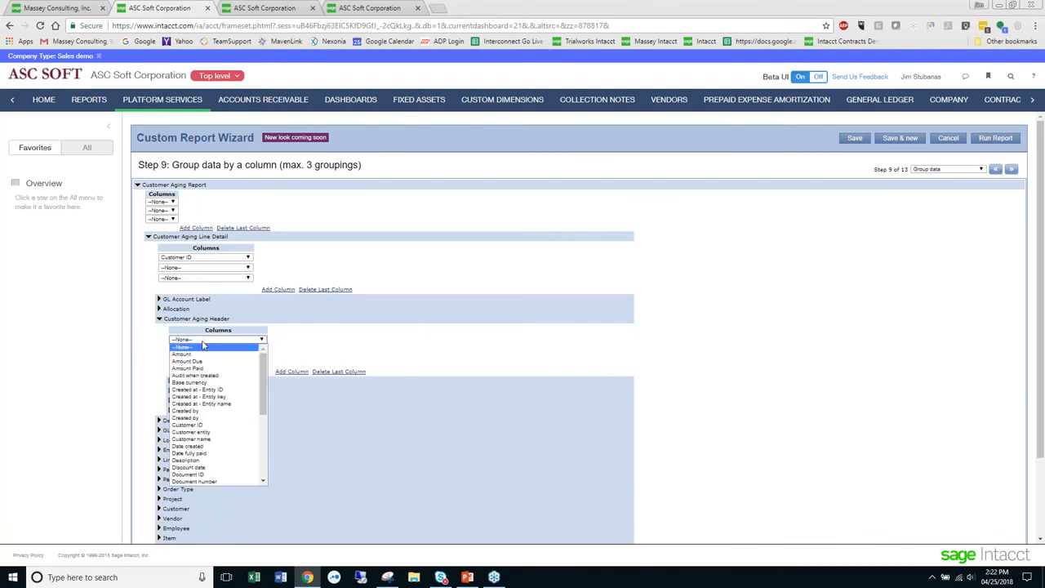
{"action": "left_click", "coordinate": [233, 482]}
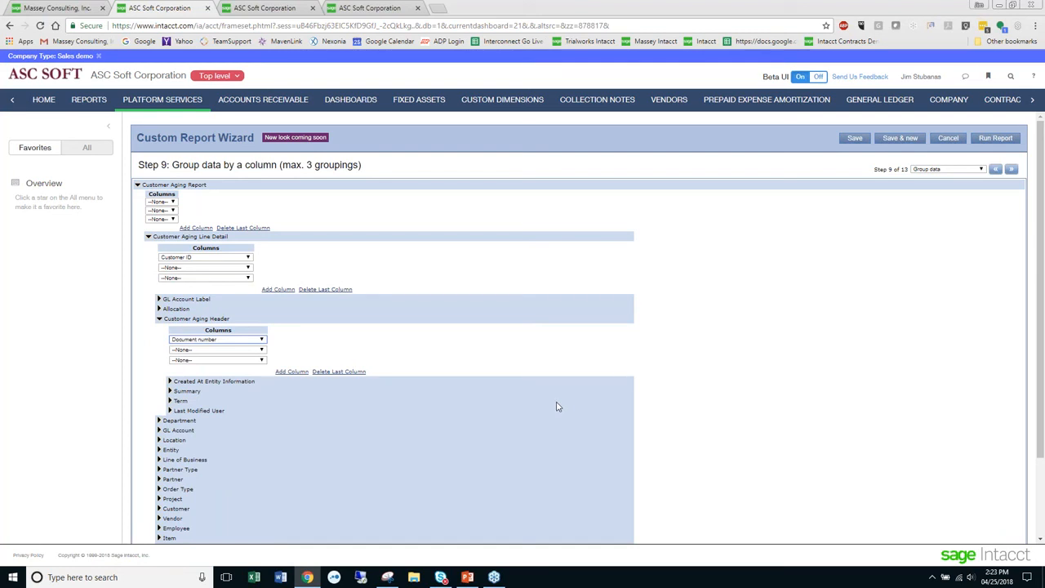
{"action": "left_click", "coordinate": [1011, 169]}
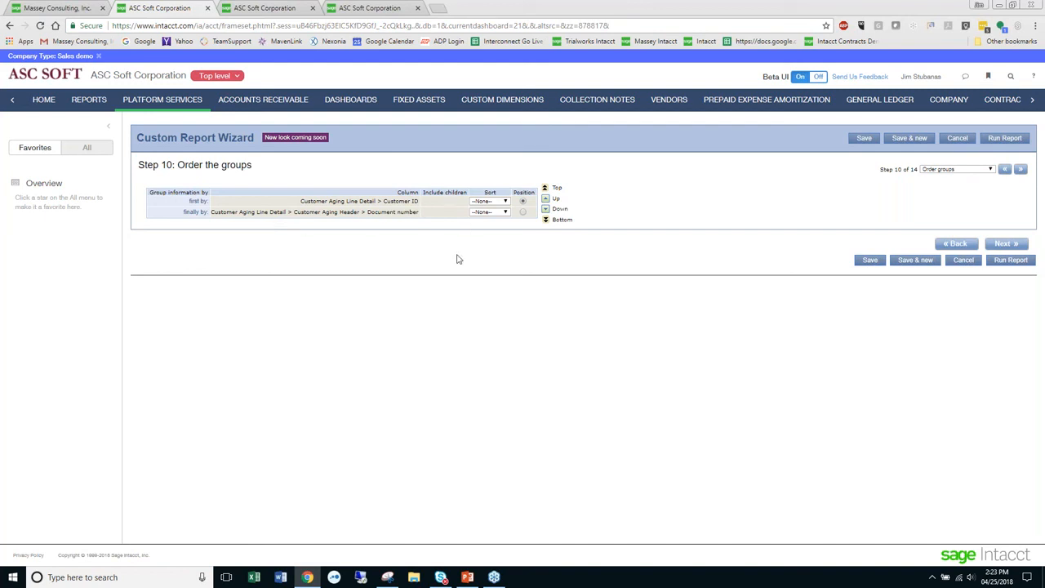
- Sort both the Customer ID and Document number groups in ascending order and continue to the report date and title step
{"action": "left_click", "coordinate": [506, 202]}
{"action": "left_click", "coordinate": [502, 216]}
{"action": "left_click", "coordinate": [505, 213]}
{"action": "left_click", "coordinate": [495, 229]}
{"action": "left_click", "coordinate": [1001, 245]}
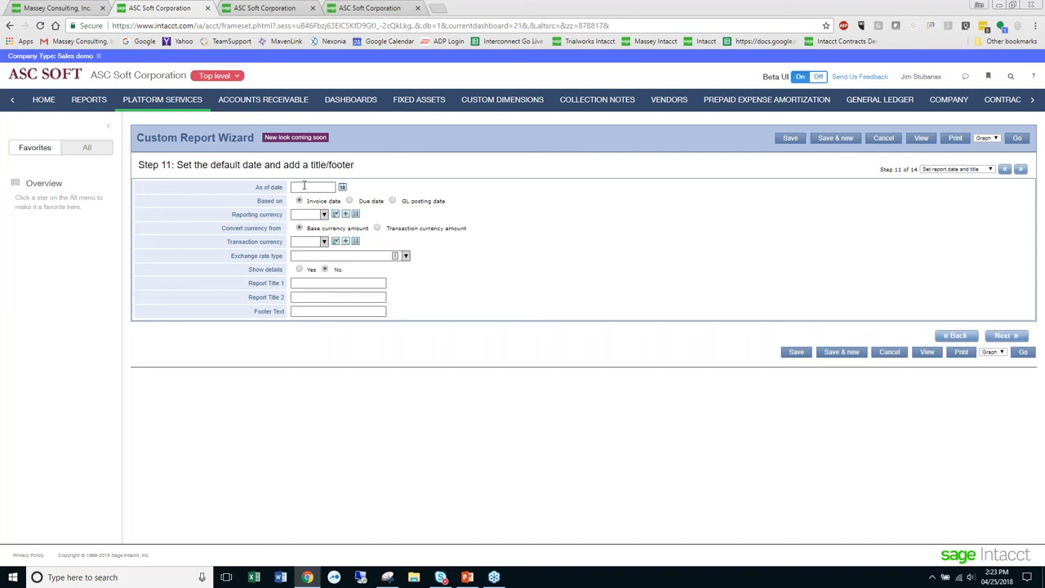
- Base the report on GL posting date, set Show details to Yes, and advance past the chart output to the additional prompts step
{"action": "left_click", "coordinate": [393, 201]}
{"action": "left_click_drag", "start_coordinate": [447, 200], "coordinate": [401, 201]}
{"action": "left_click_drag", "start_coordinate": [351, 229], "coordinate": [315, 225]}
{"action": "left_click", "coordinate": [300, 269]}
{"action": "left_click", "coordinate": [326, 270]}
{"action": "left_click", "coordinate": [299, 270]}
{"action": "left_click", "coordinate": [1007, 337]}
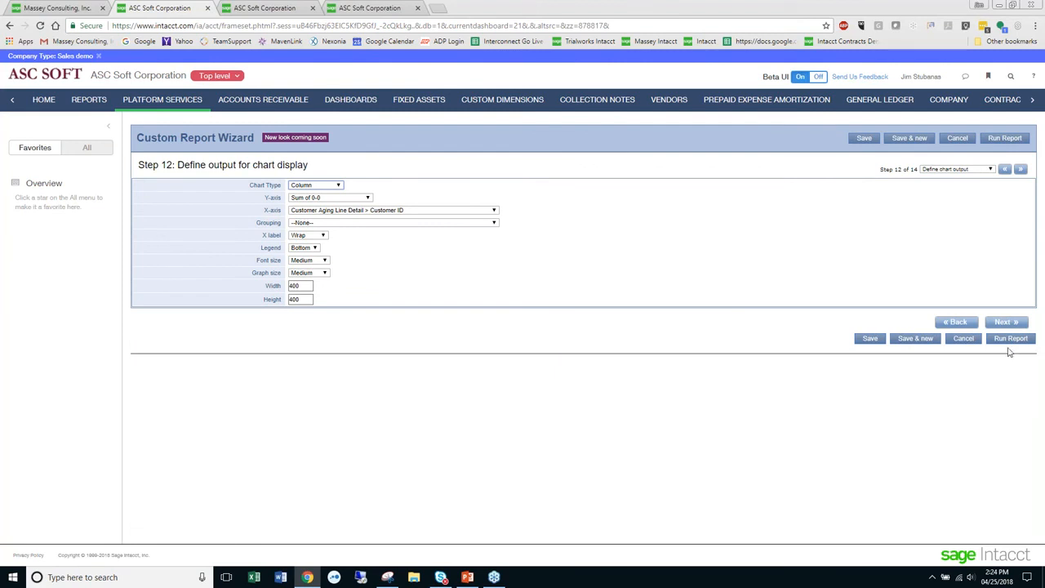
{"action": "left_click", "coordinate": [1006, 322]}
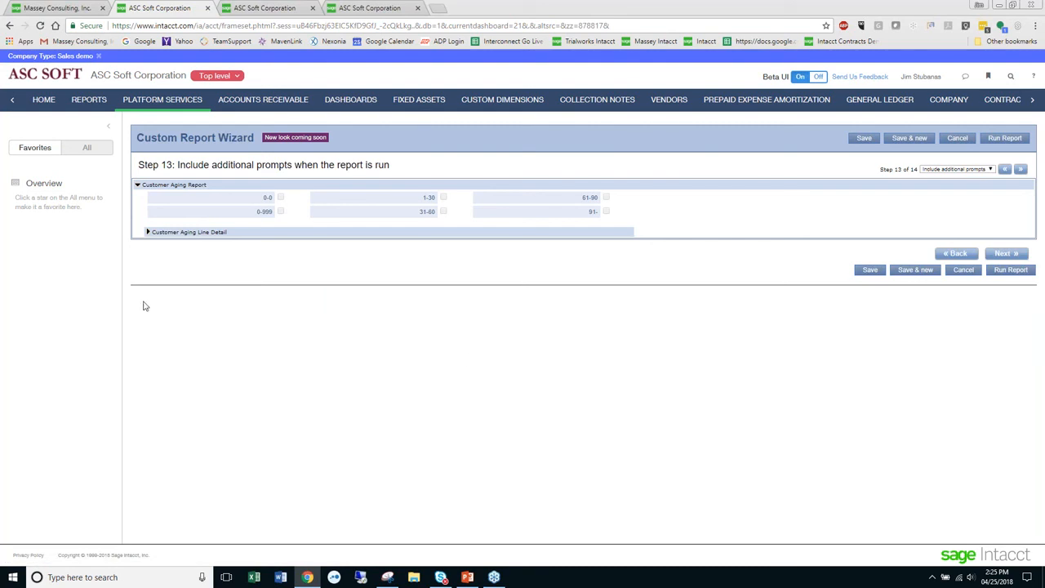
- Add Customer ID from Customer Aging Line Detail as an additional run prompt and continue to the label and organize prompts step
{"action": "left_click", "coordinate": [148, 232]}
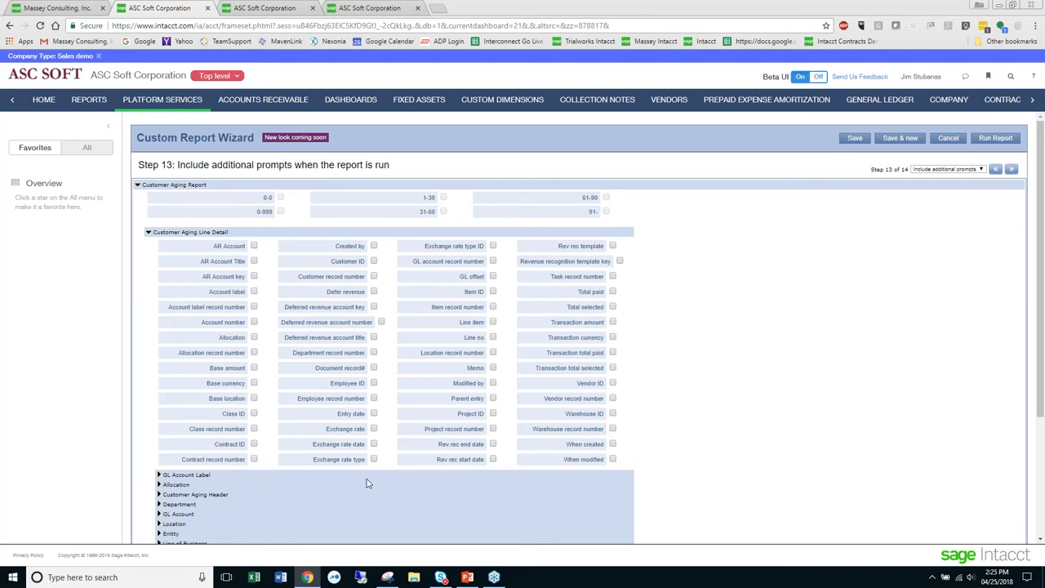
{"action": "left_click", "coordinate": [373, 261]}
{"action": "left_click", "coordinate": [1012, 170]}
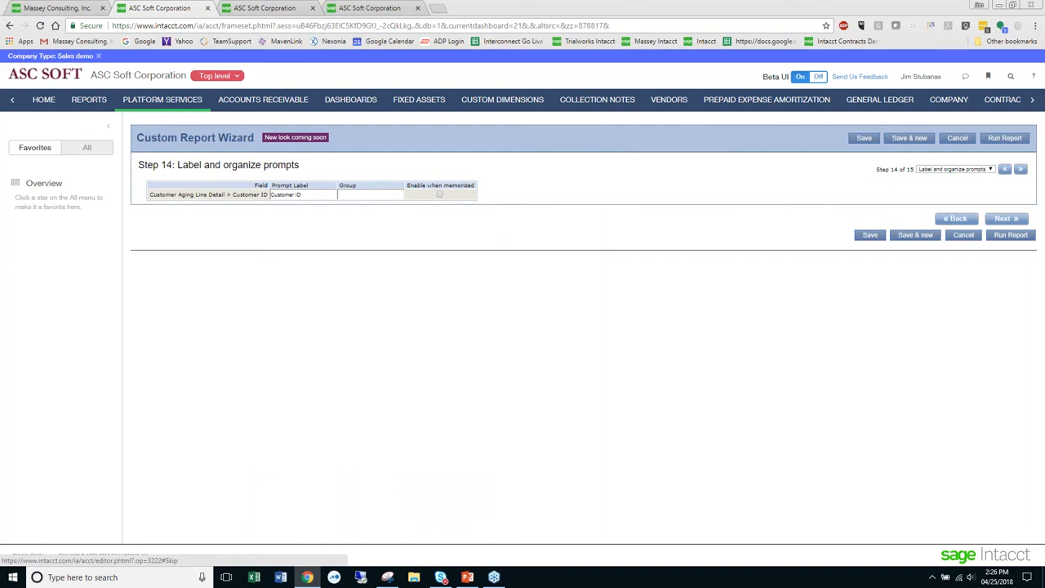
{"action": "left_click", "coordinate": [990, 169]}
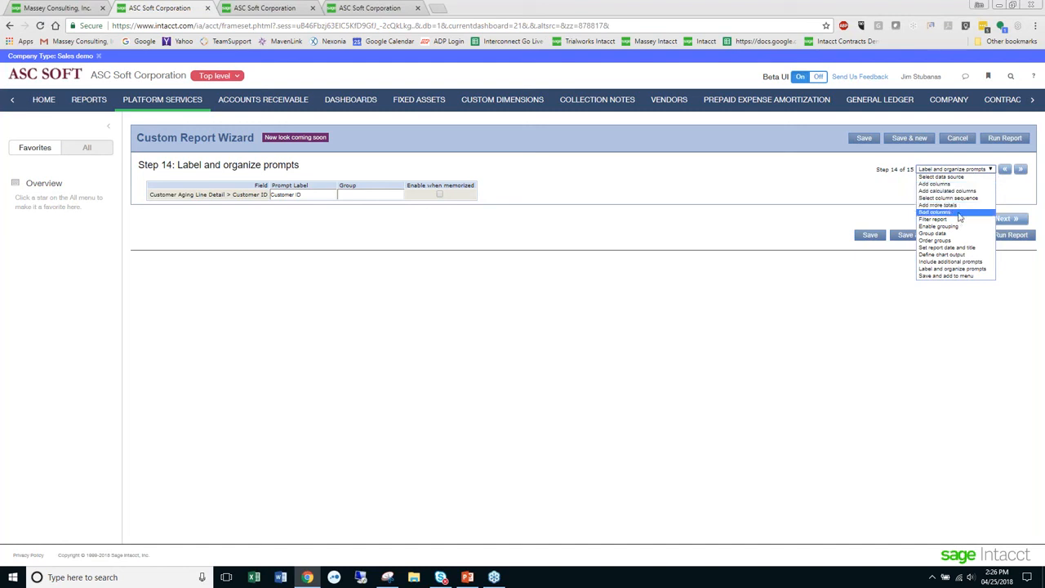
{"action": "left_click", "coordinate": [782, 170]}
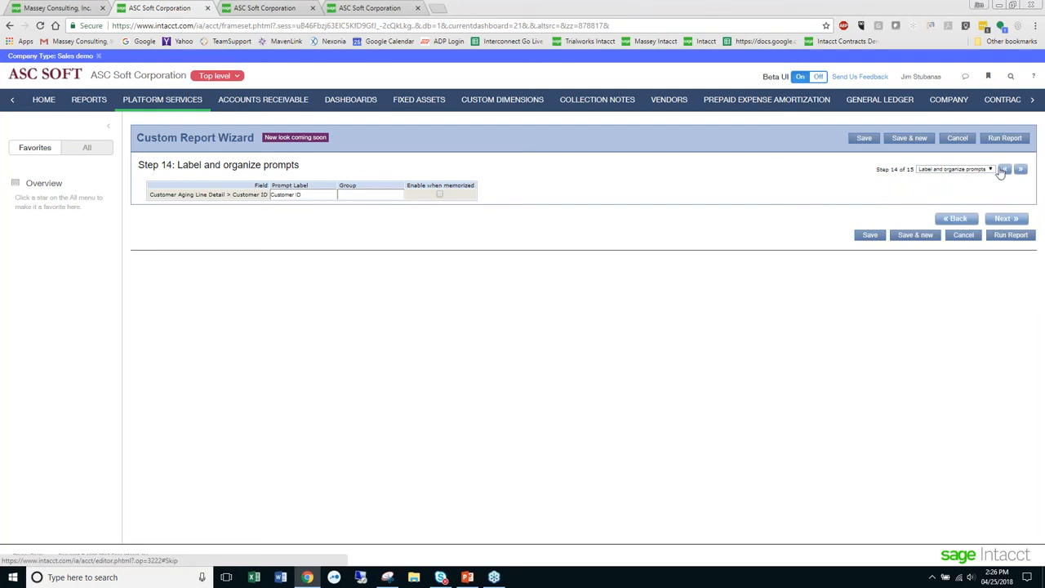
{"action": "left_click", "coordinate": [955, 170]}
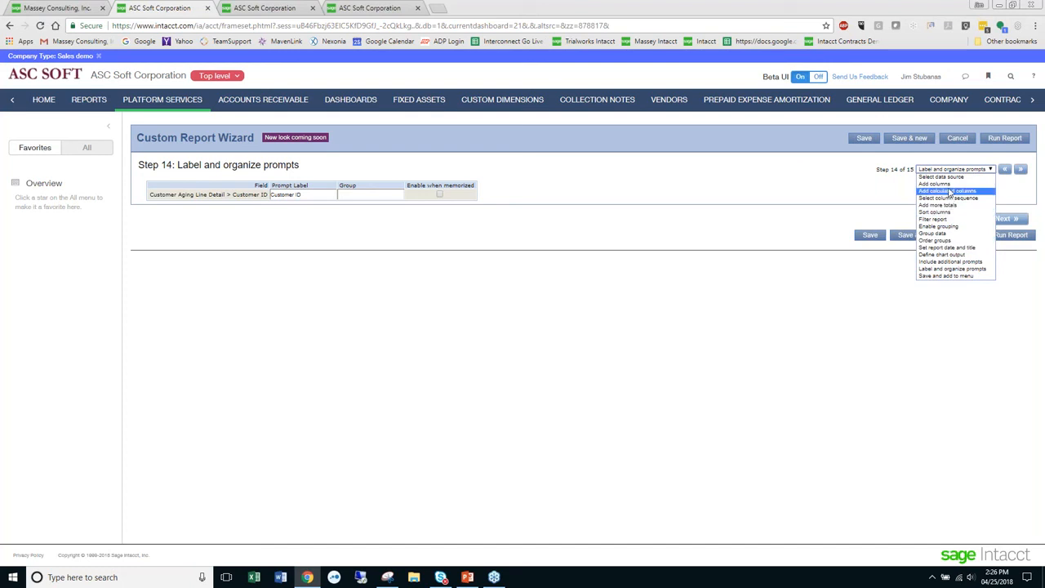
{"action": "left_click", "coordinate": [849, 188]}
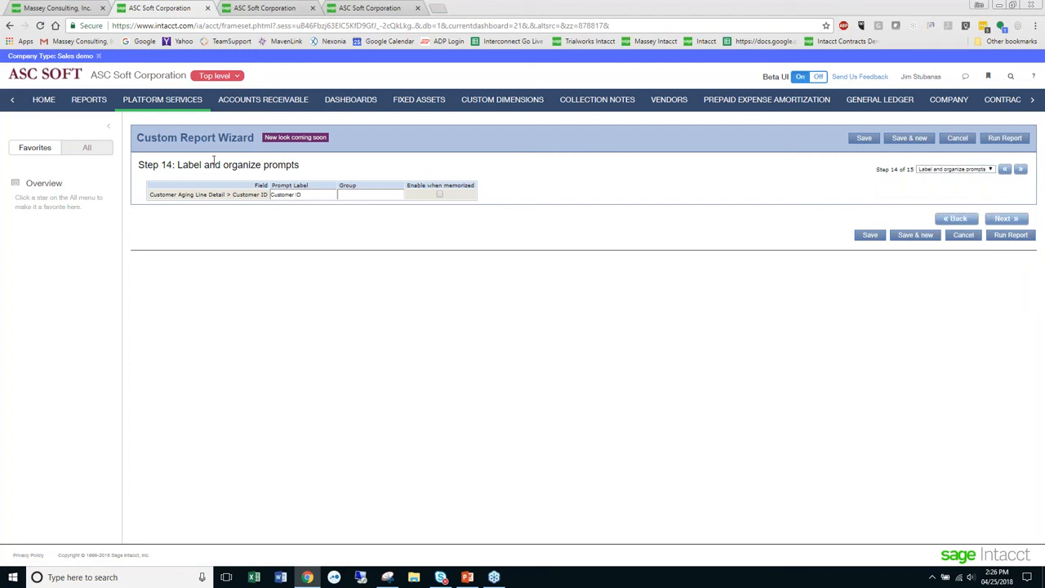
- Enable the Customer ID prompt when memorized and continue to the save and add to a menu step
{"action": "left_click", "coordinate": [439, 194]}
{"action": "left_click", "coordinate": [1010, 234]}
{"action": "left_click", "coordinate": [1021, 170]}
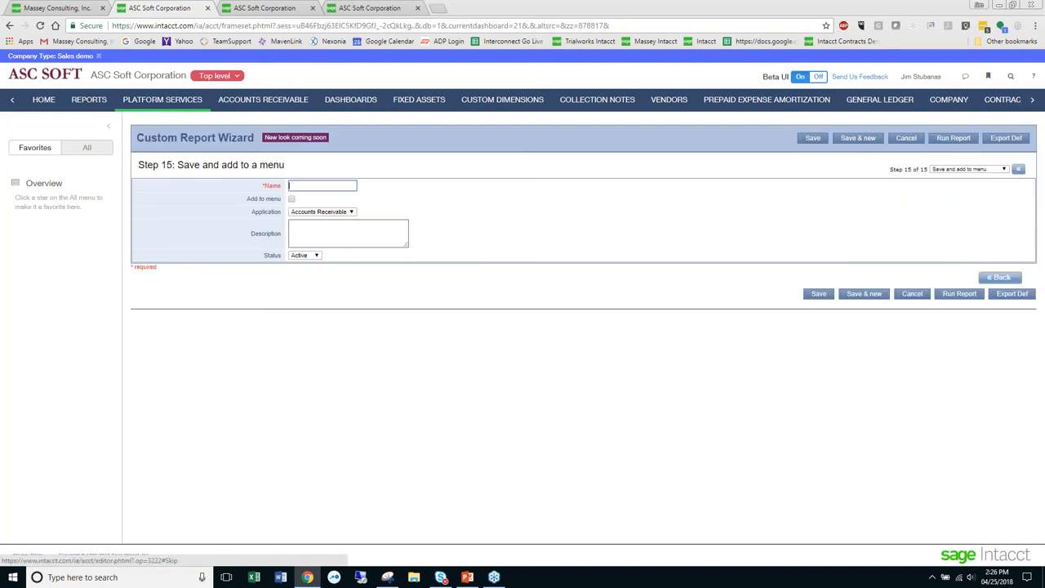
- Name the report with the owner's first name followed by "AR Aging Report" and set it to be added to the menu
{"action": "left_click", "coordinate": [297, 186]}
{"action": "left_click", "coordinate": [395, 191]}
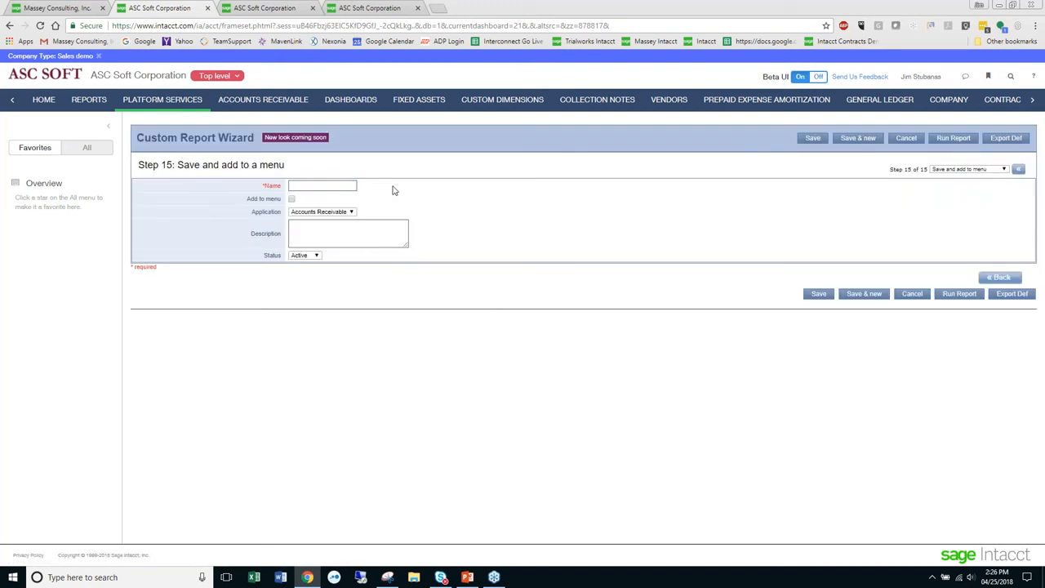
{"action": "left_click", "coordinate": [345, 185]}
{"action": "type", "text": "Jims A"}
{"action": "type", "text": "g"}
{"action": "type", "text": " AR Aging R"}
{"action": "type", "text": "eport"}
{"action": "left_click_drag", "start_coordinate": [279, 213], "coordinate": [255, 218]}
{"action": "left_click", "coordinate": [291, 199]}
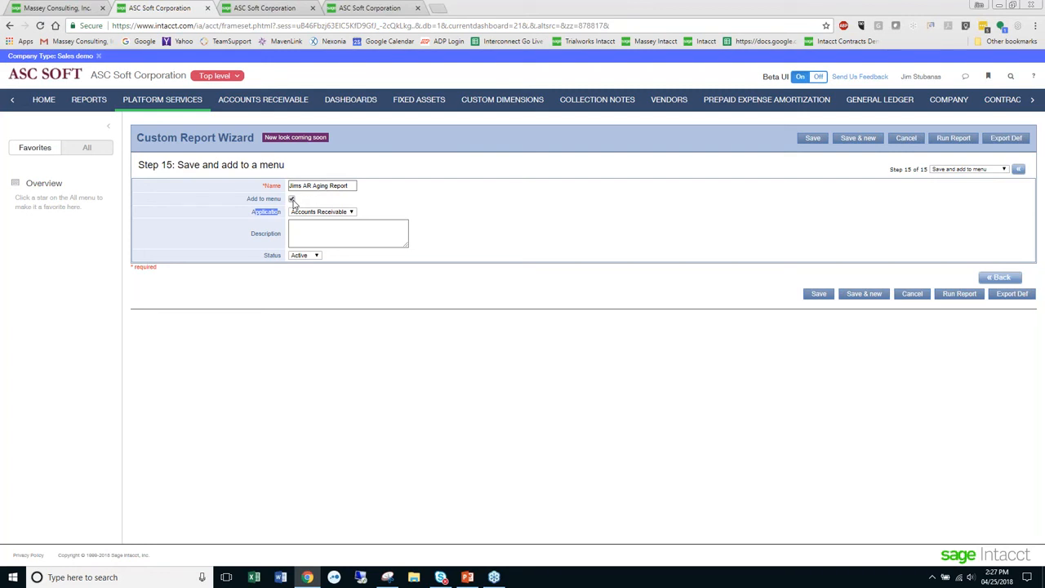
- Keep Accounts Receivable as the application and Active as the status, and save the custom report
{"action": "left_click", "coordinate": [352, 214]}
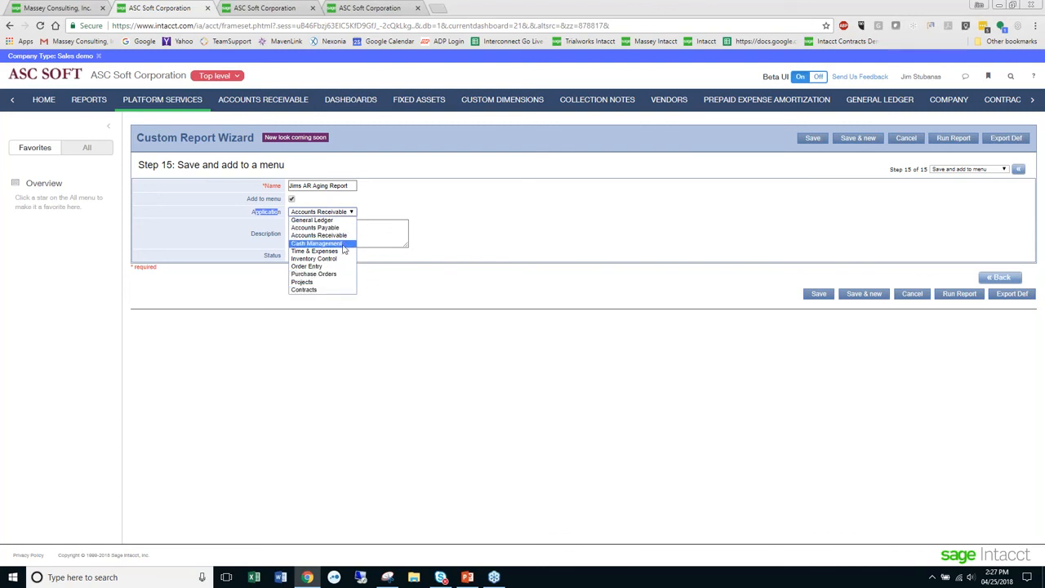
{"action": "left_click", "coordinate": [409, 206]}
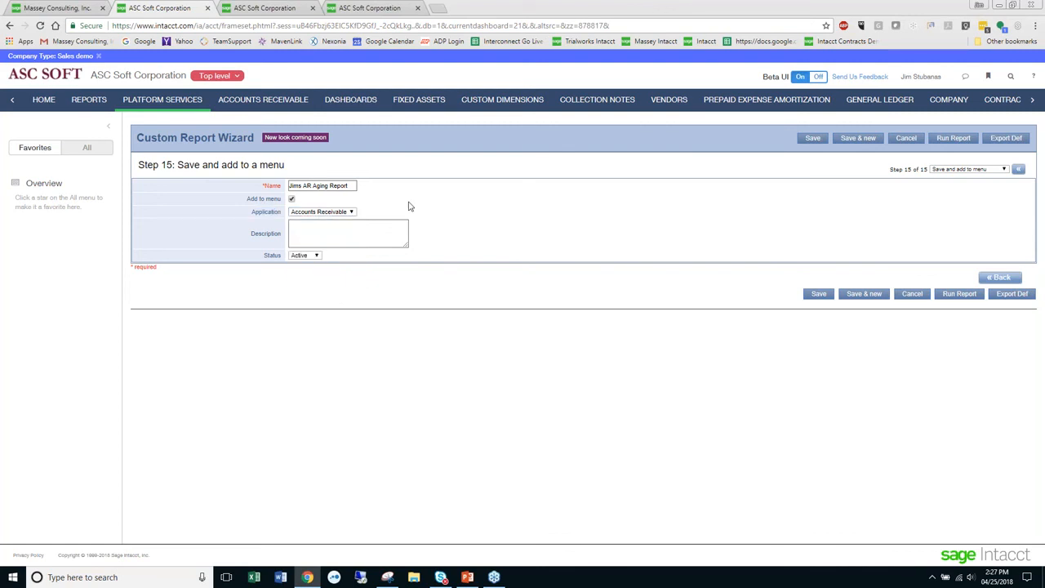
{"action": "left_click", "coordinate": [354, 223]}
{"action": "left_click", "coordinate": [318, 258]}
{"action": "left_click", "coordinate": [310, 264]}
{"action": "left_click", "coordinate": [811, 139]}
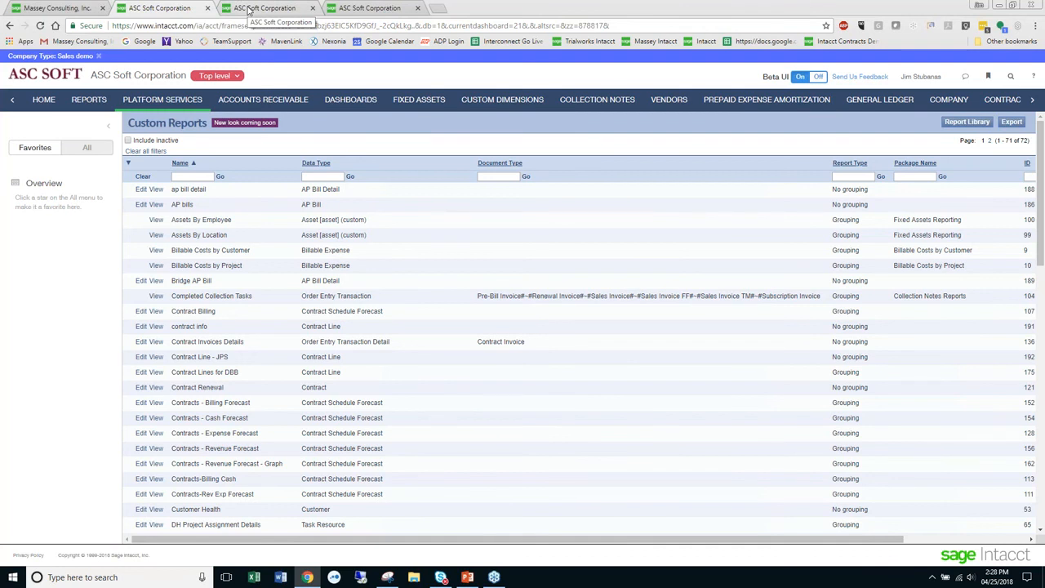
- Duplicate the browser tab and open the newly saved AR Aging Report from the Accounts Receivable list in the Reports Center
{"action": "right_click", "coordinate": [249, 10]}
{"action": "left_click", "coordinate": [275, 46]}
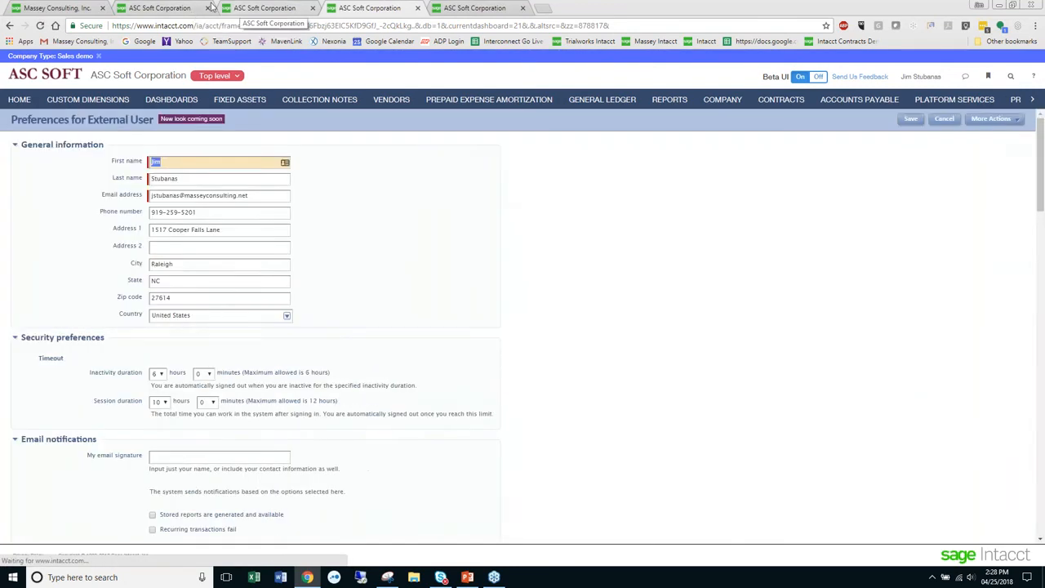
{"action": "left_click", "coordinate": [192, 8]}
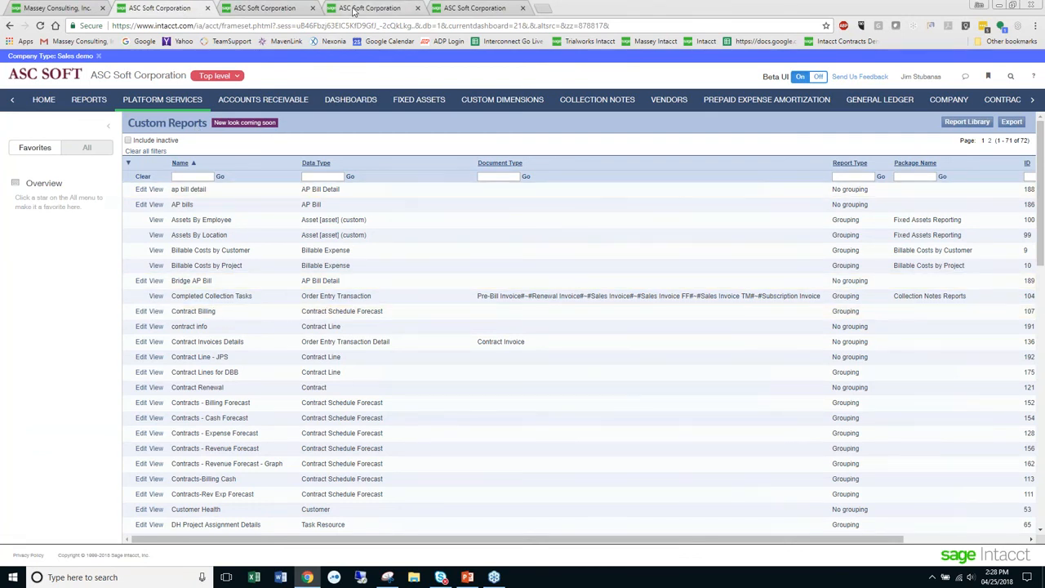
{"action": "left_click", "coordinate": [353, 10]}
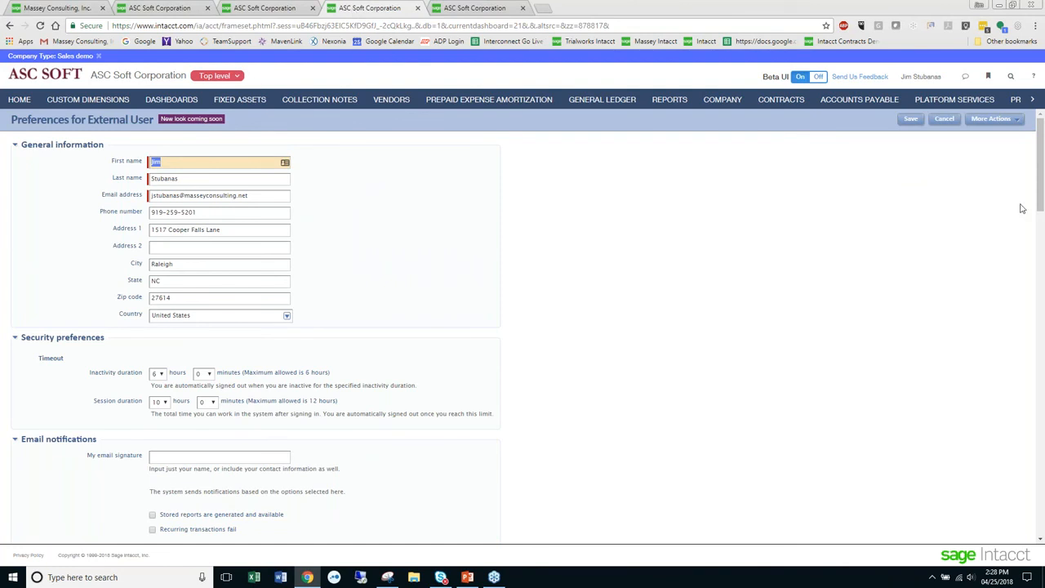
{"action": "left_click", "coordinate": [1032, 100]}
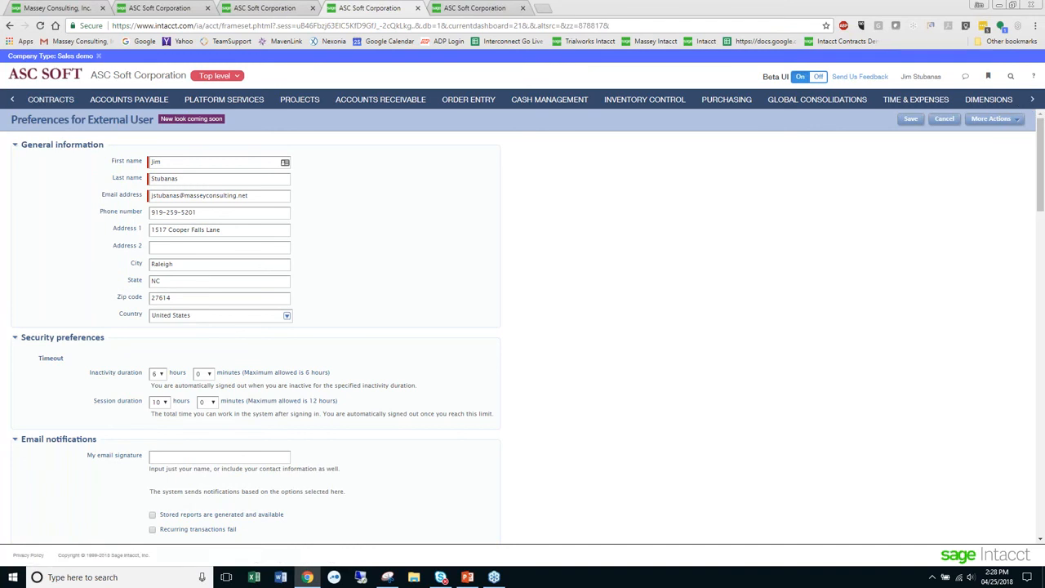
{"action": "left_click", "coordinate": [12, 100]}
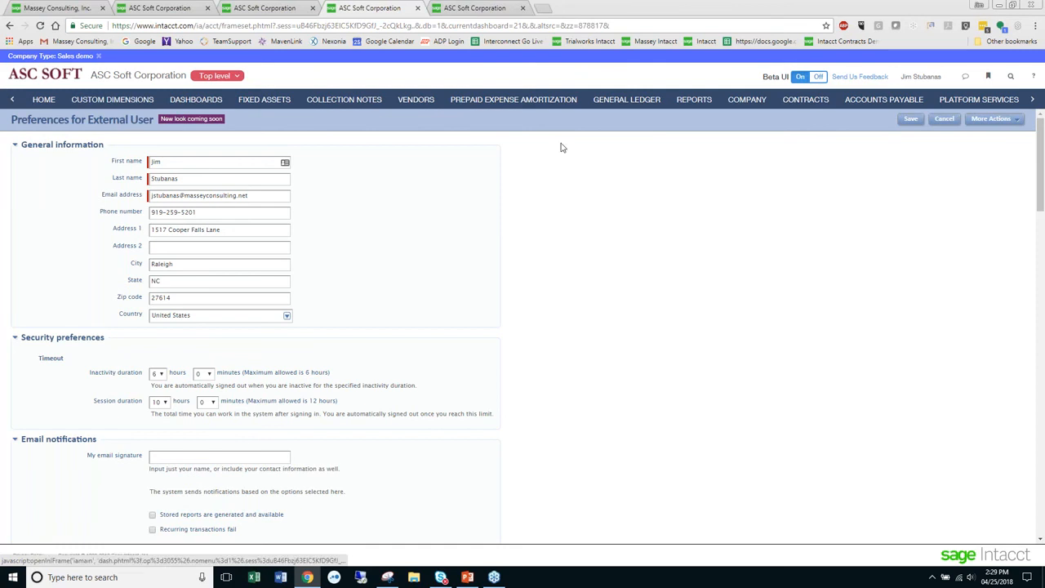
{"action": "left_click", "coordinate": [691, 99]}
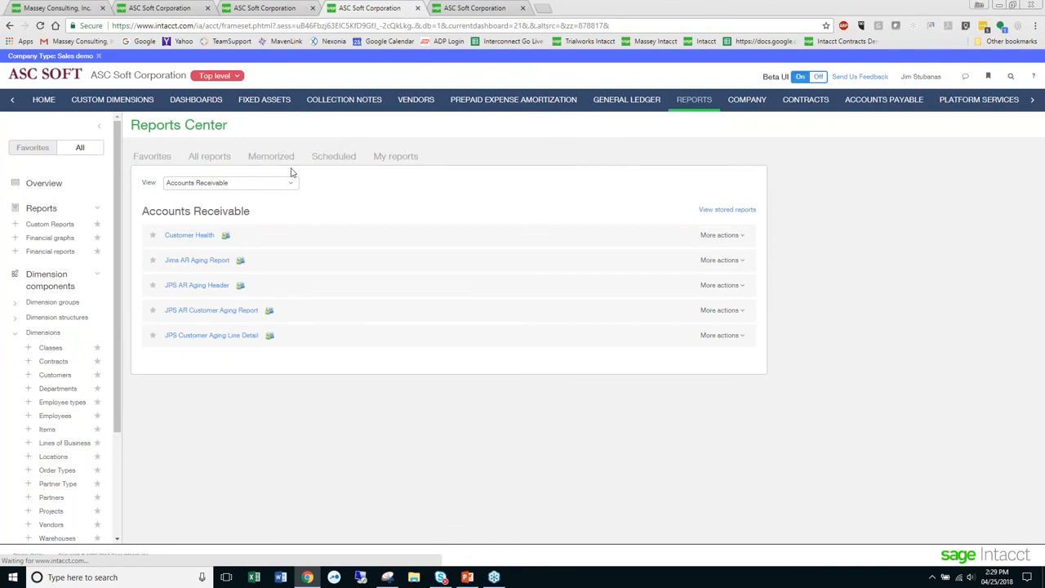
{"action": "left_click", "coordinate": [200, 262]}
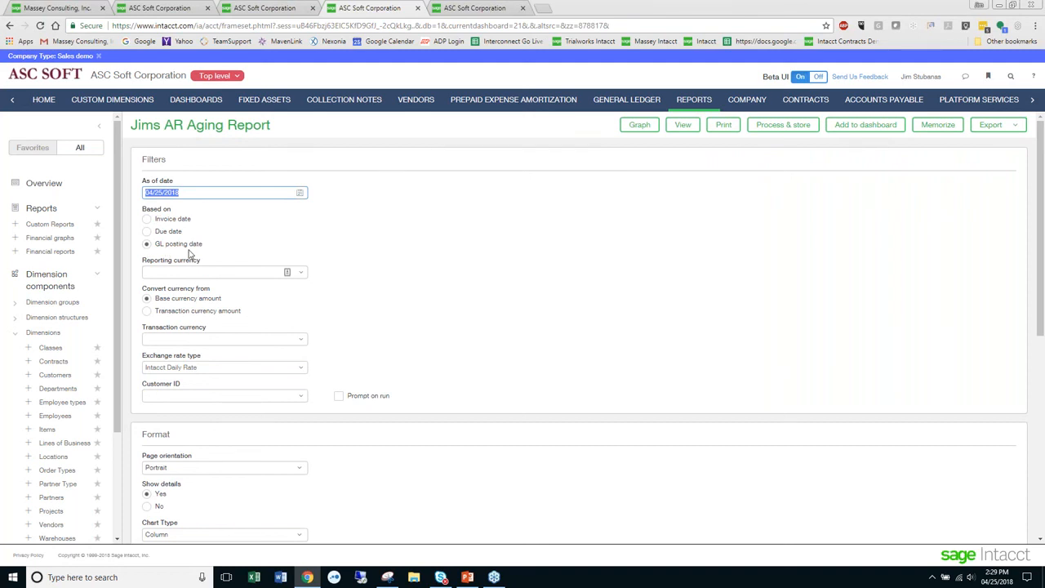
- Keep the report based on GL posting date with Show details set to Yes, and try to view it
{"action": "left_click", "coordinate": [161, 226]}
{"action": "left_click", "coordinate": [148, 232]}
{"action": "left_click", "coordinate": [147, 244]}
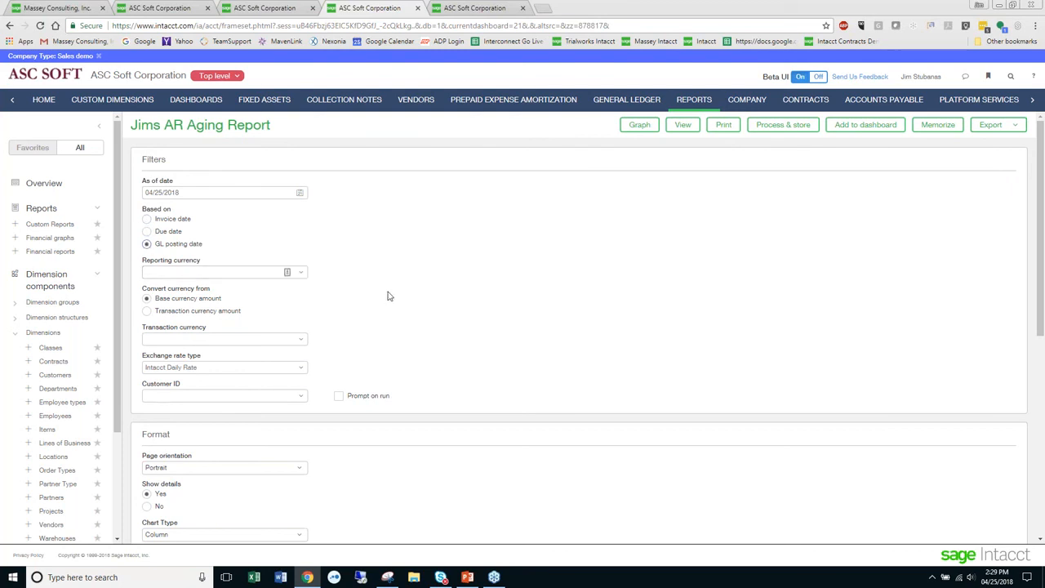
{"action": "scroll", "coordinate": [394, 296], "scroll_direction": "down", "scroll_amount": 2}
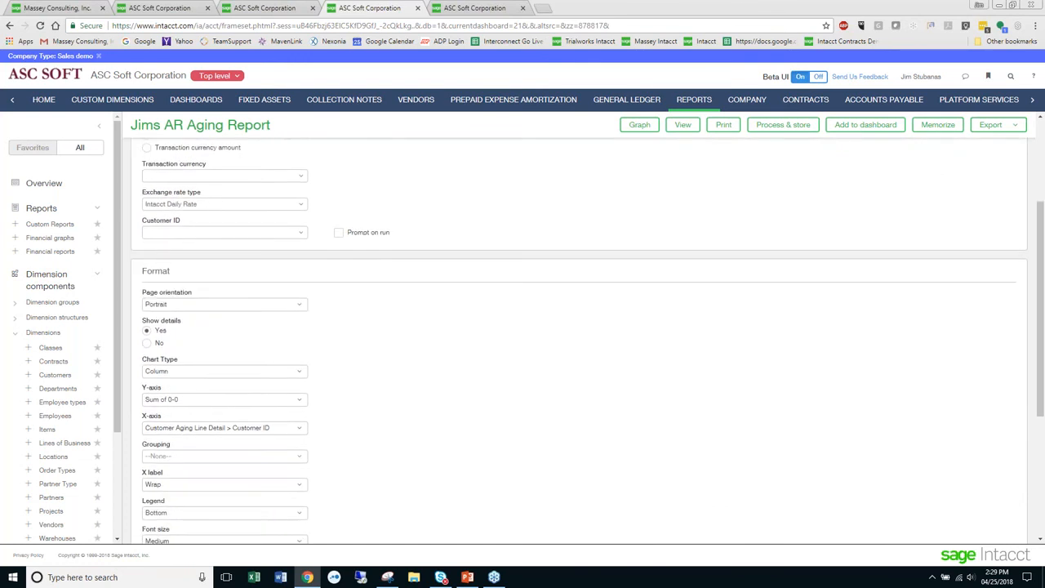
{"action": "left_click_drag", "start_coordinate": [188, 322], "coordinate": [139, 330]}
{"action": "left_click", "coordinate": [147, 342]}
{"action": "left_click", "coordinate": [147, 331]}
{"action": "scroll", "coordinate": [245, 326], "scroll_direction": "down", "scroll_amount": 3}
{"action": "scroll", "coordinate": [350, 313], "scroll_direction": "up", "scroll_amount": 5}
{"action": "left_click", "coordinate": [683, 125]}
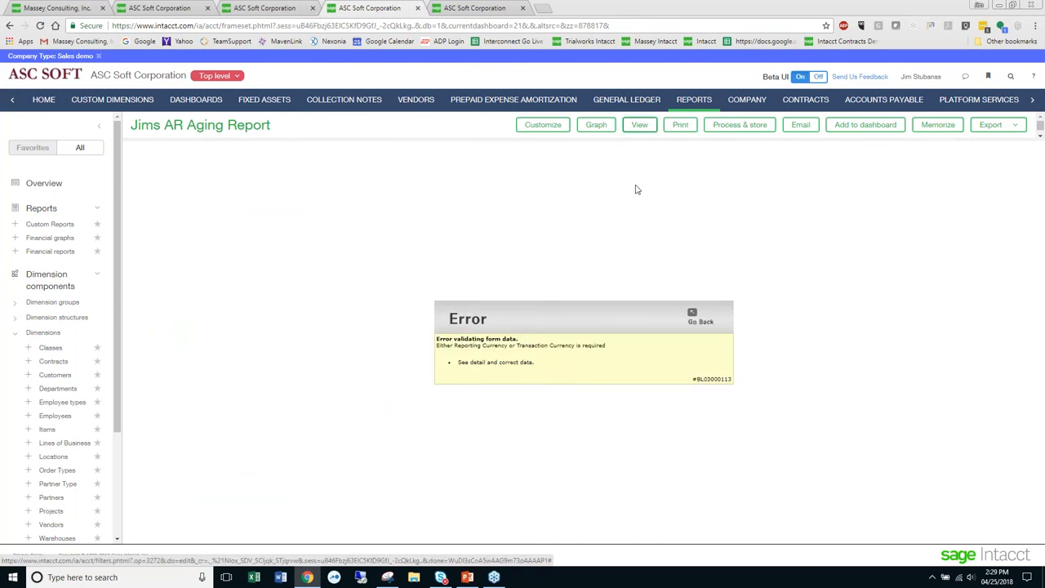
- Return to the report filters, set the reporting currency to USD, and view the report
{"action": "left_click", "coordinate": [699, 319]}
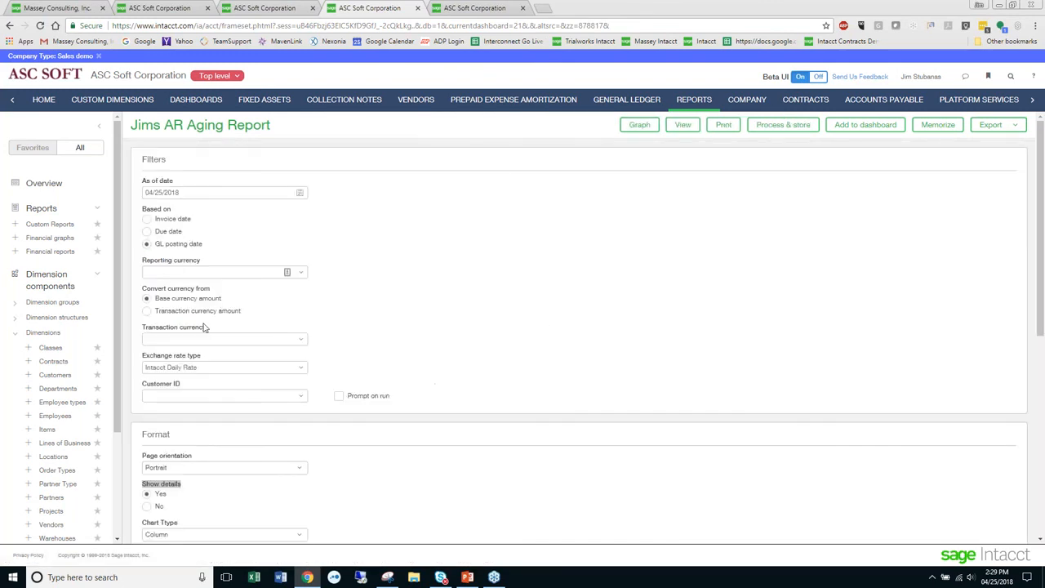
{"action": "left_click", "coordinate": [300, 272]}
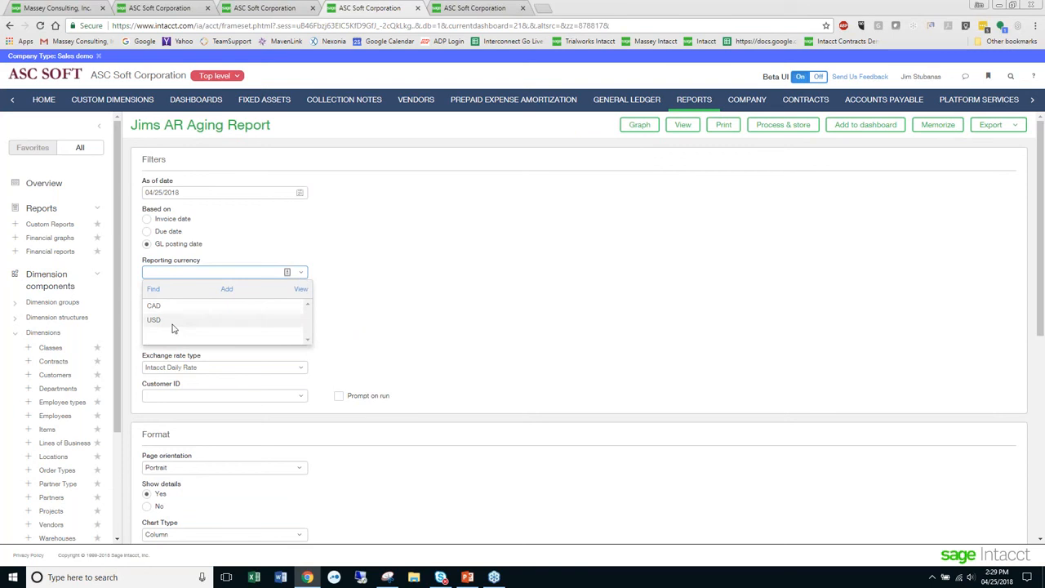
{"action": "left_click", "coordinate": [167, 318]}
{"action": "left_click", "coordinate": [682, 125]}
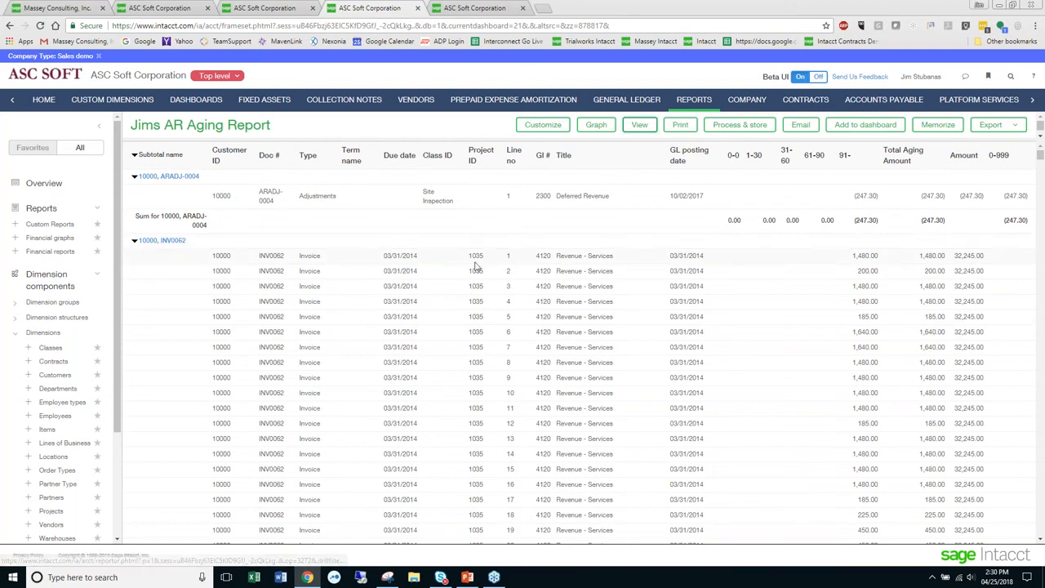
- Review the report's line details and subtotals, collapsing and re-expanding the second document group
{"action": "scroll", "coordinate": [504, 281], "scroll_direction": "down", "scroll_amount": 3}
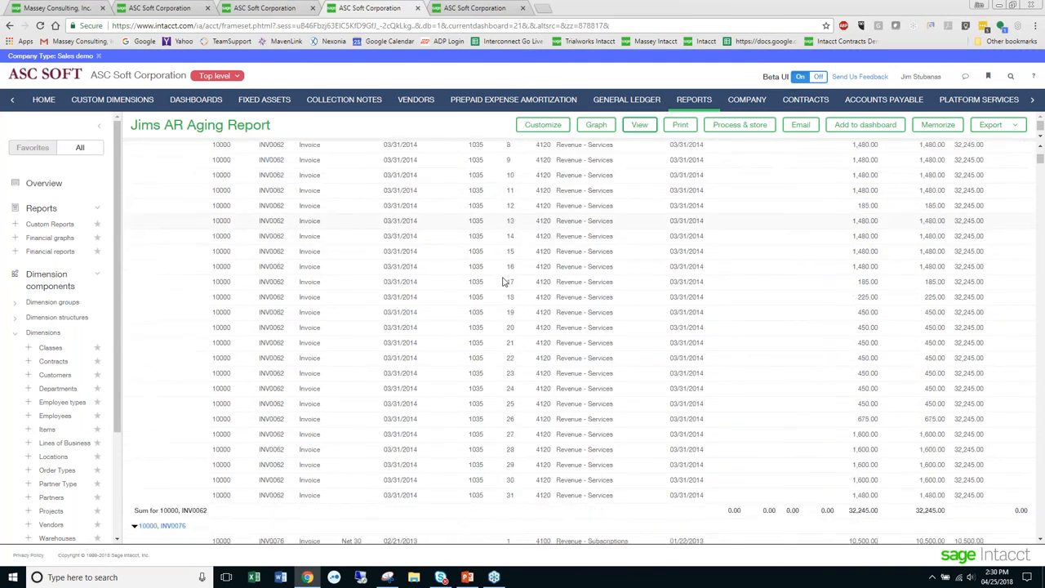
{"action": "scroll", "coordinate": [503, 282], "scroll_direction": "down", "scroll_amount": 1}
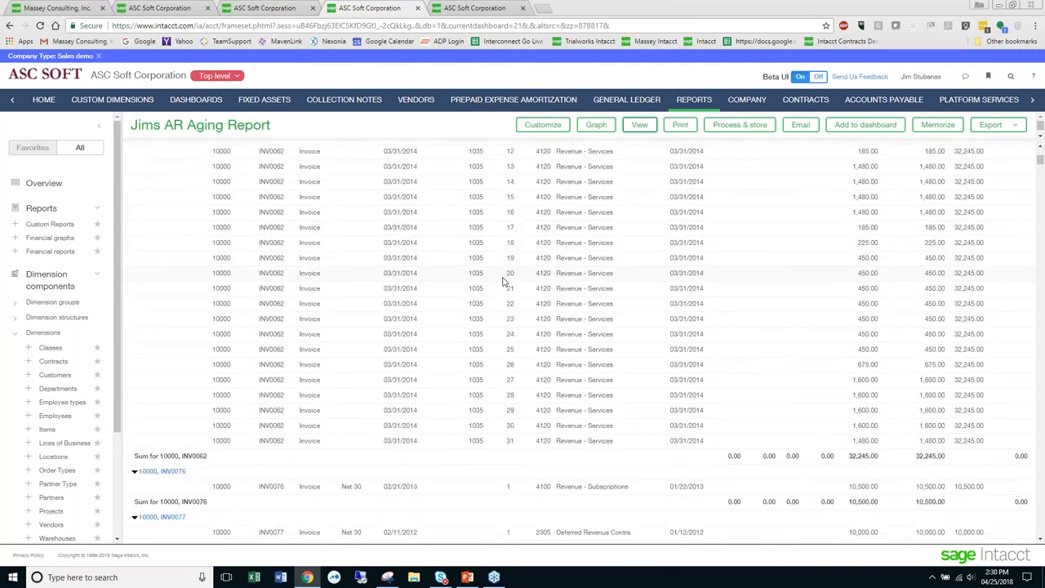
{"action": "scroll", "coordinate": [504, 281], "scroll_direction": "up", "scroll_amount": 4}
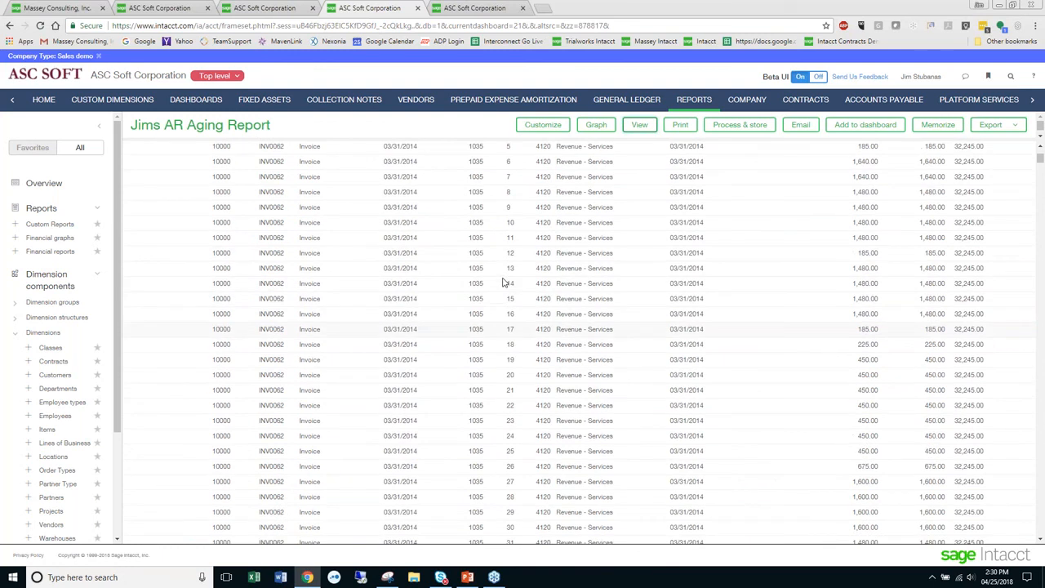
{"action": "scroll", "coordinate": [503, 281], "scroll_direction": "up", "scroll_amount": 1}
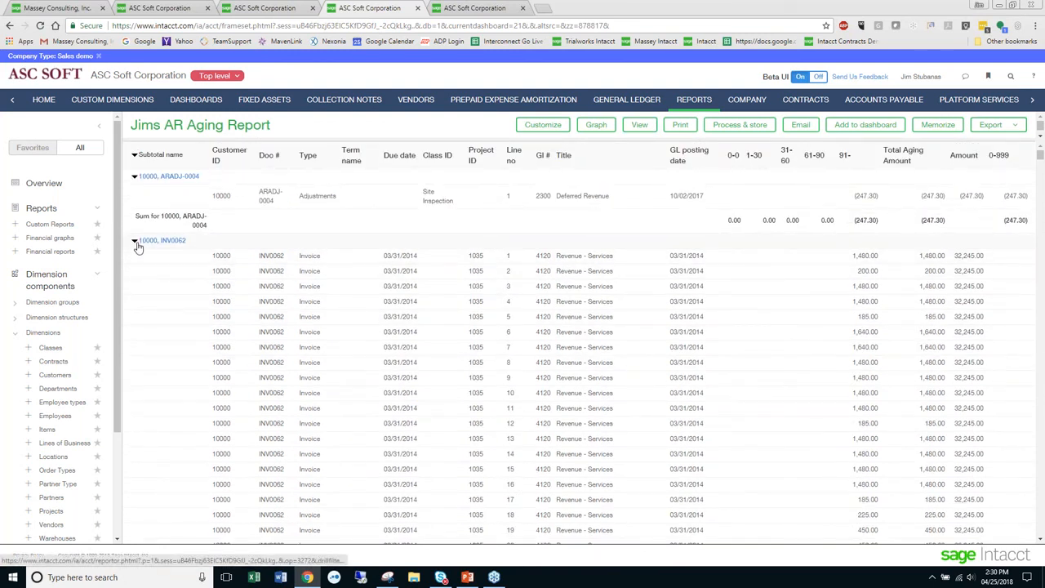
{"action": "left_click", "coordinate": [135, 241]}
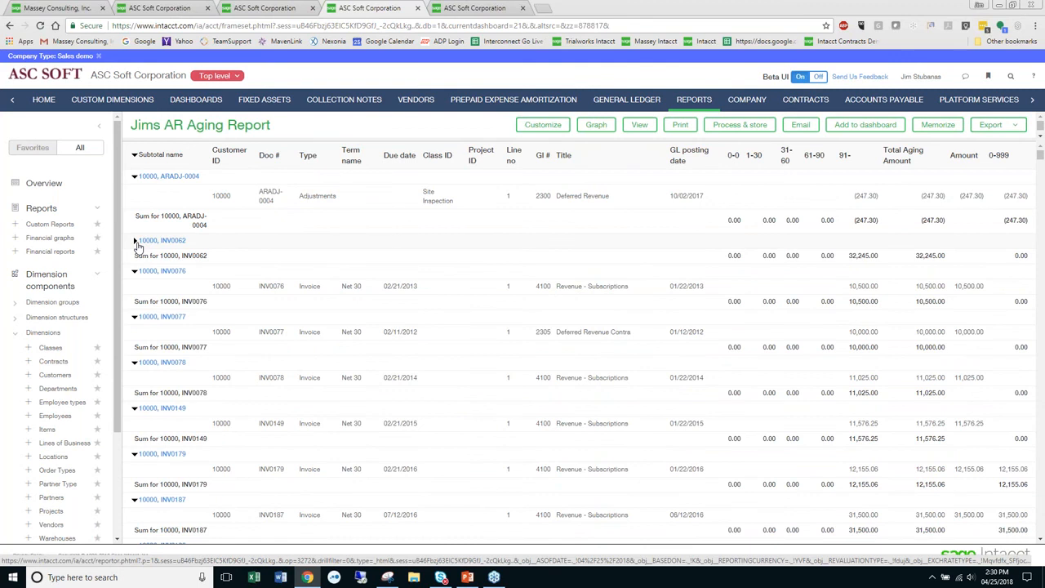
{"action": "left_click", "coordinate": [138, 244]}
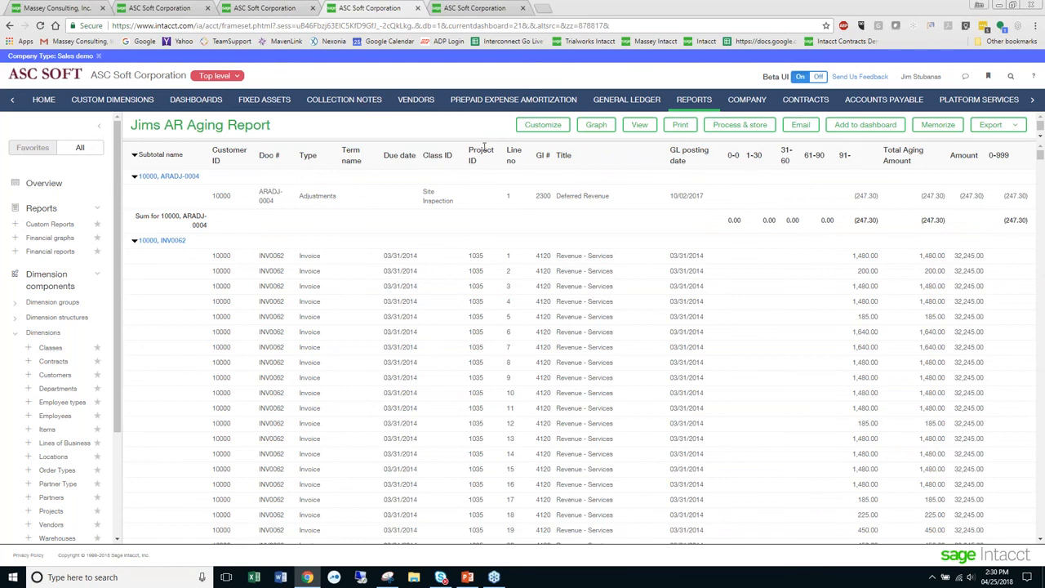
- Open the Platform Services custom reports list in the Configure Accounts Receivable browser tab and filter report names by the owner's first name
{"action": "left_click", "coordinate": [272, 10]}
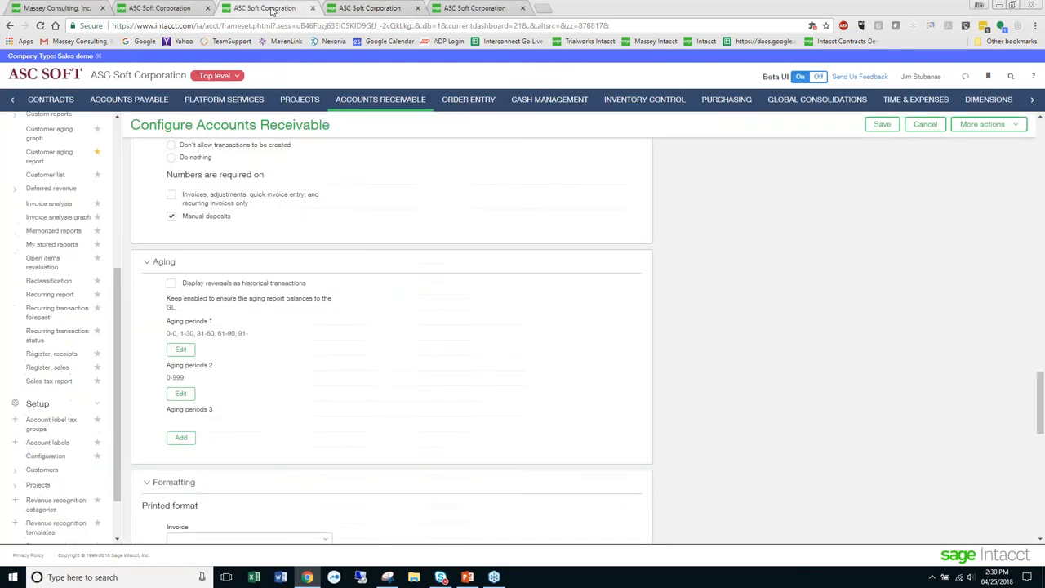
{"action": "left_click", "coordinate": [242, 100]}
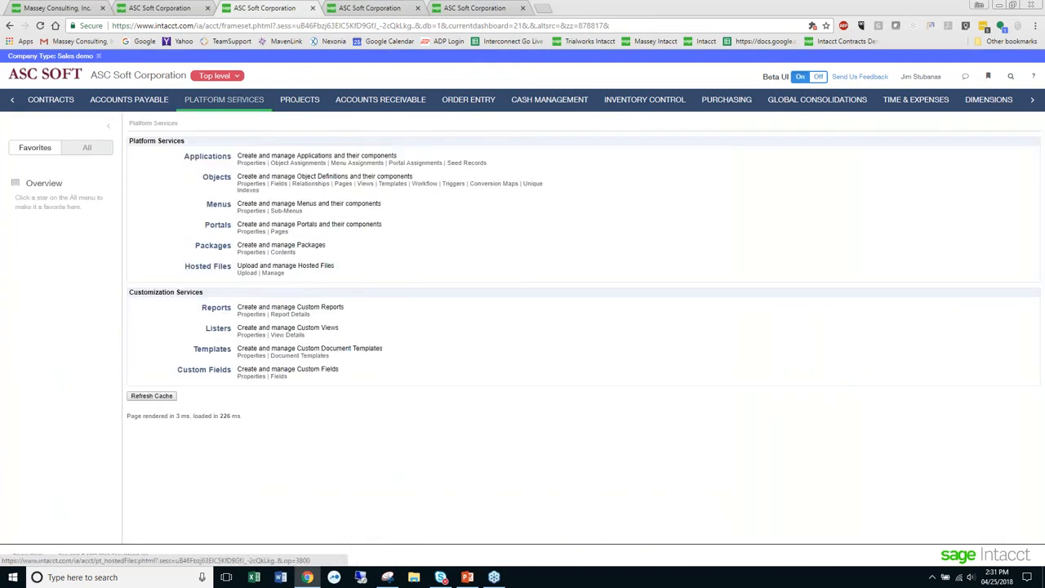
{"action": "left_click", "coordinate": [217, 310]}
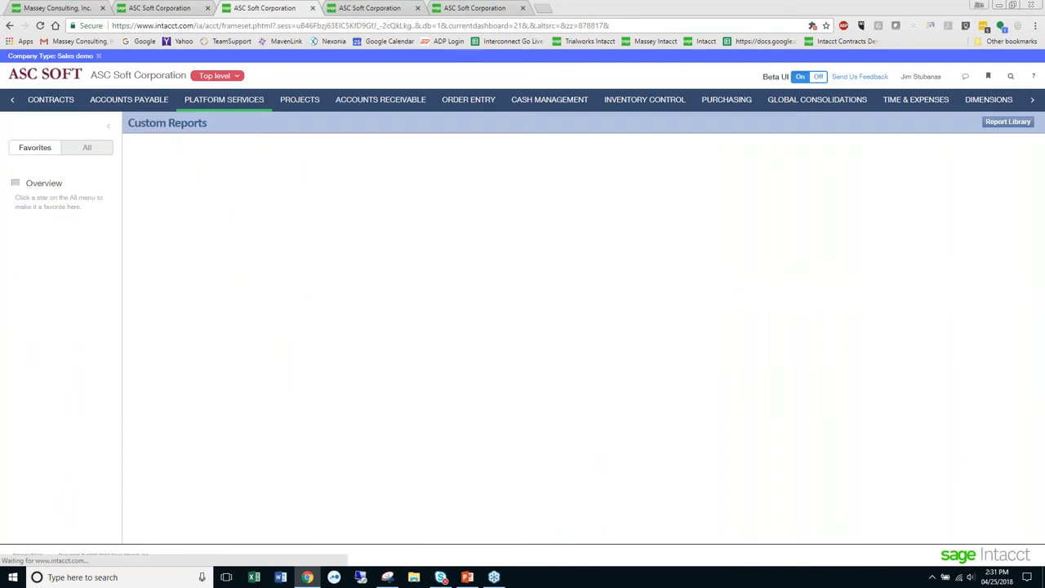
{"action": "type", "text": "jim"}
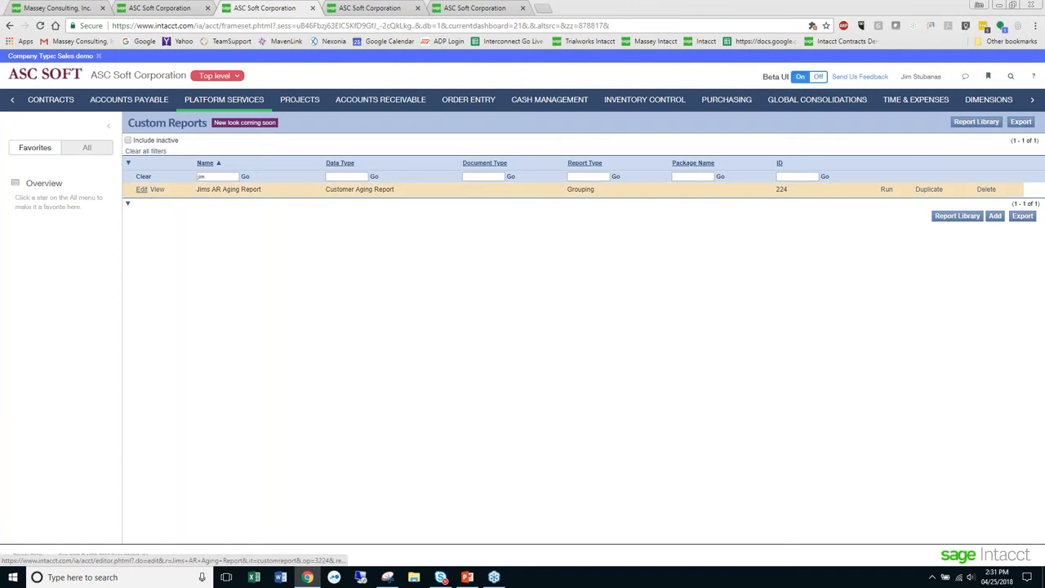
- Edit the custom AR aging report, remove the Project ID column from the line detail columns, and save the report
{"action": "left_click", "coordinate": [142, 189]}
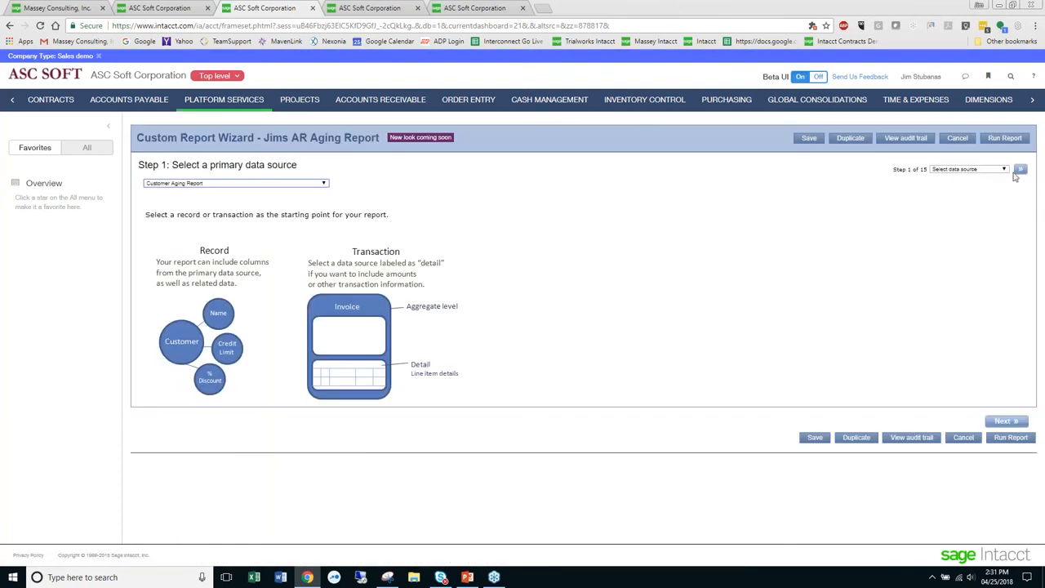
{"action": "left_click", "coordinate": [1020, 174]}
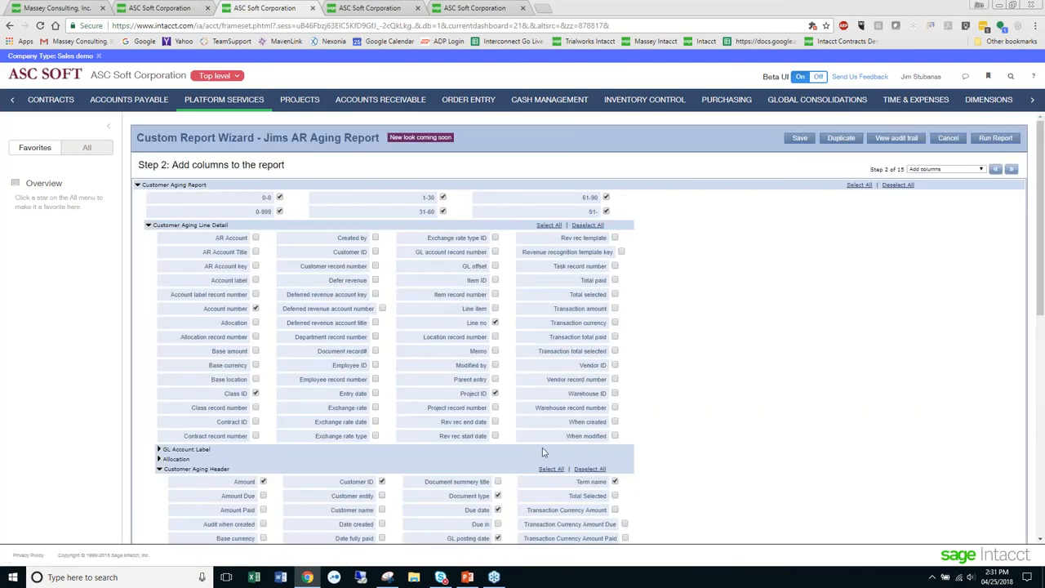
{"action": "left_click", "coordinate": [495, 394]}
{"action": "left_click", "coordinate": [495, 394]}
{"action": "left_click", "coordinate": [797, 138]}
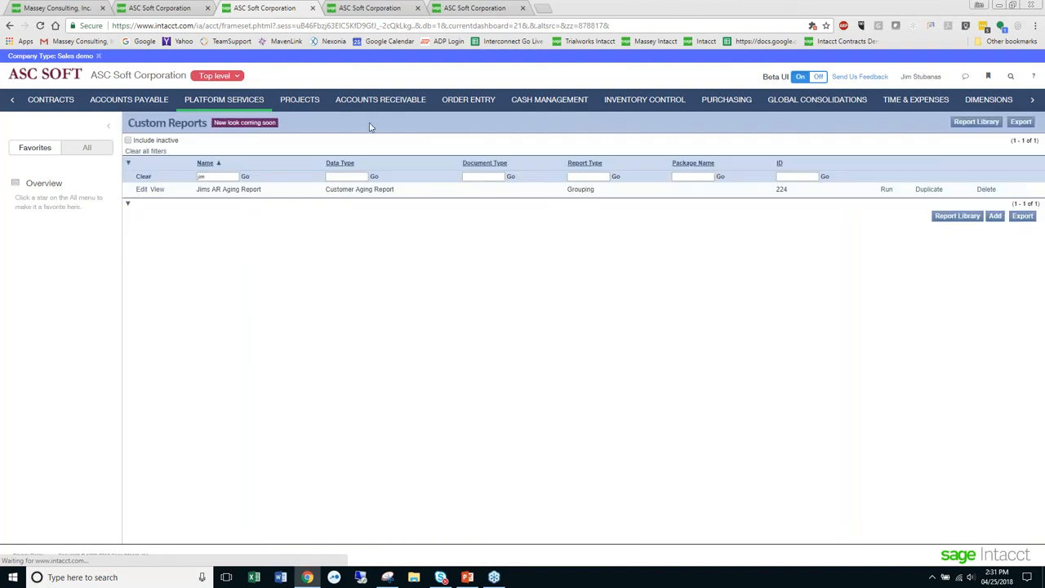
- Refresh the AR aging report output in its open browser tab to apply the column change
{"action": "left_click", "coordinate": [373, 12]}
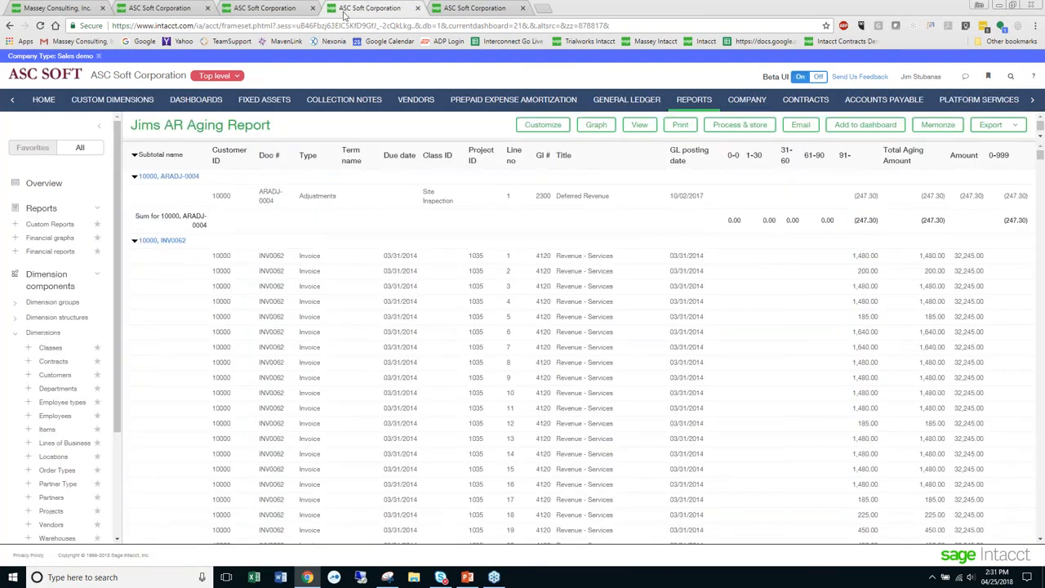
{"action": "left_click", "coordinate": [636, 129]}
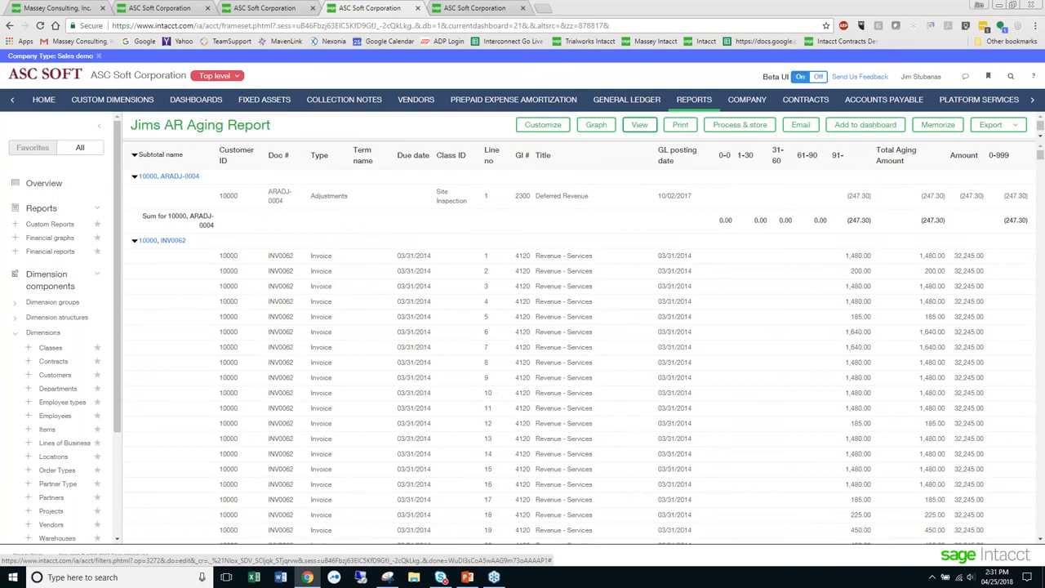
{"action": "left_click", "coordinate": [249, 9]}
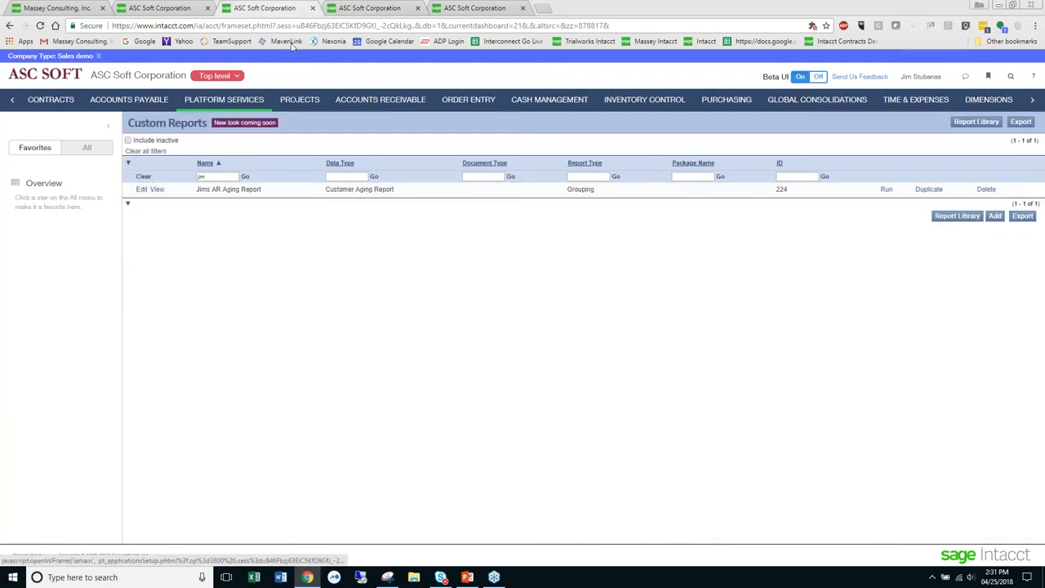
{"action": "left_click", "coordinate": [364, 8]}
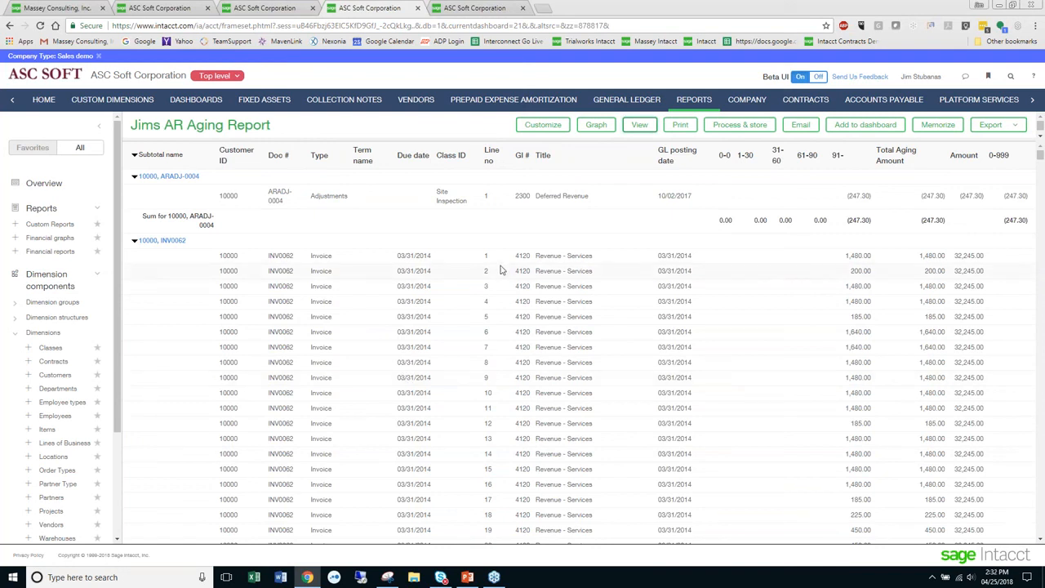
- Return to the report filters, set Show details to No, and view the summarized report
{"action": "left_click", "coordinate": [540, 131]}
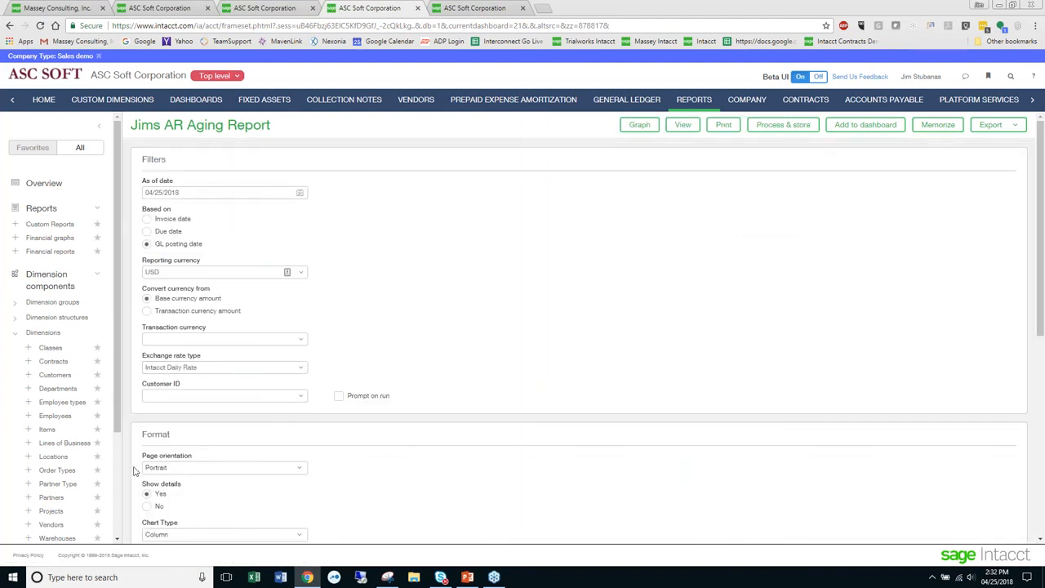
{"action": "left_click", "coordinate": [147, 507]}
{"action": "left_click", "coordinate": [681, 127]}
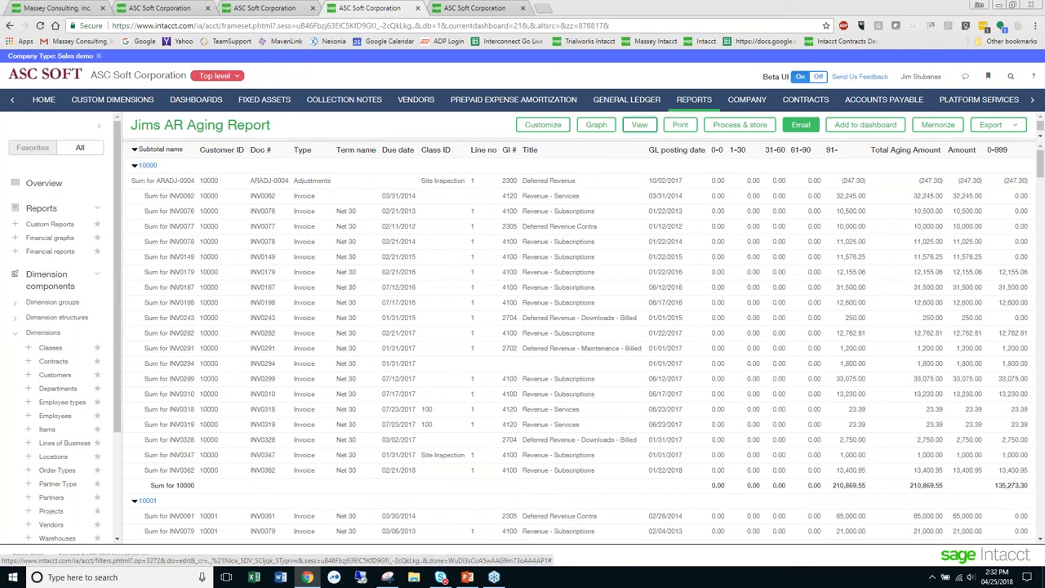
- Add the report to the Collections Manager dashboard as public, named with the owner's first name followed by "AR Aging"
{"action": "left_click", "coordinate": [853, 125]}
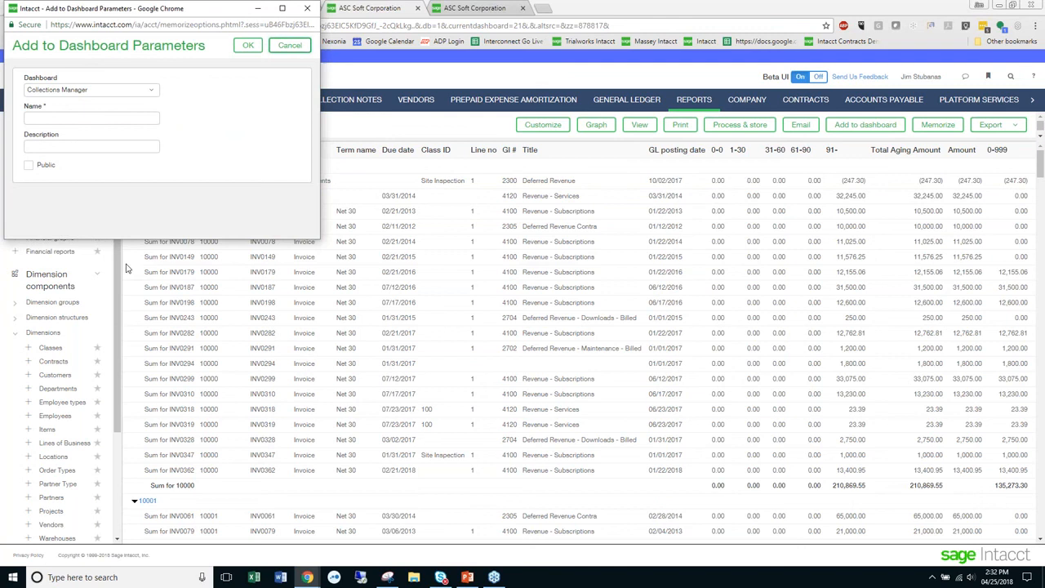
{"action": "left_click", "coordinate": [95, 117]}
{"action": "type", "text": "Jim AR Aging"}
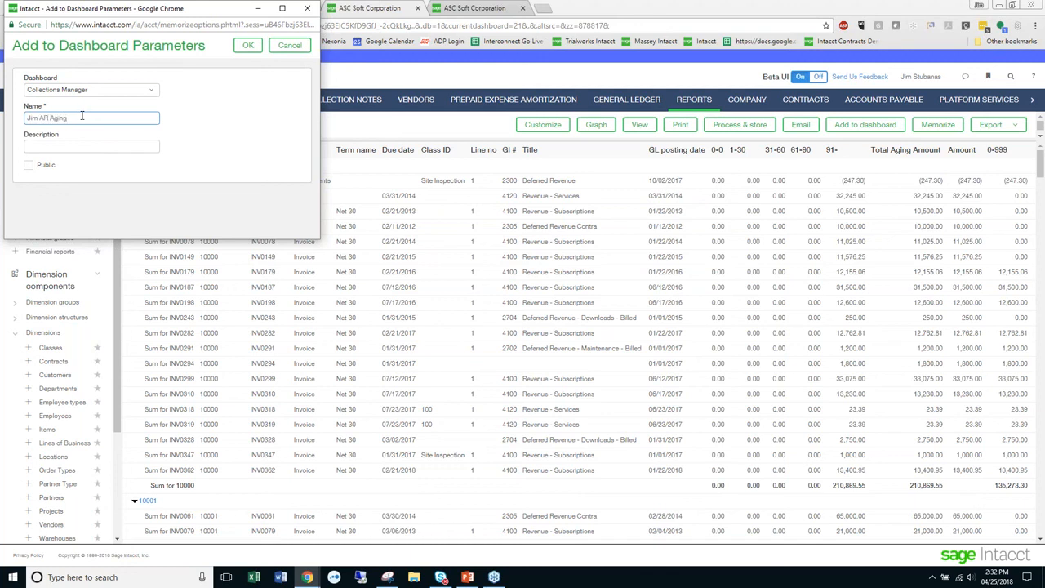
{"action": "left_click", "coordinate": [28, 165]}
{"action": "left_click", "coordinate": [247, 45]}
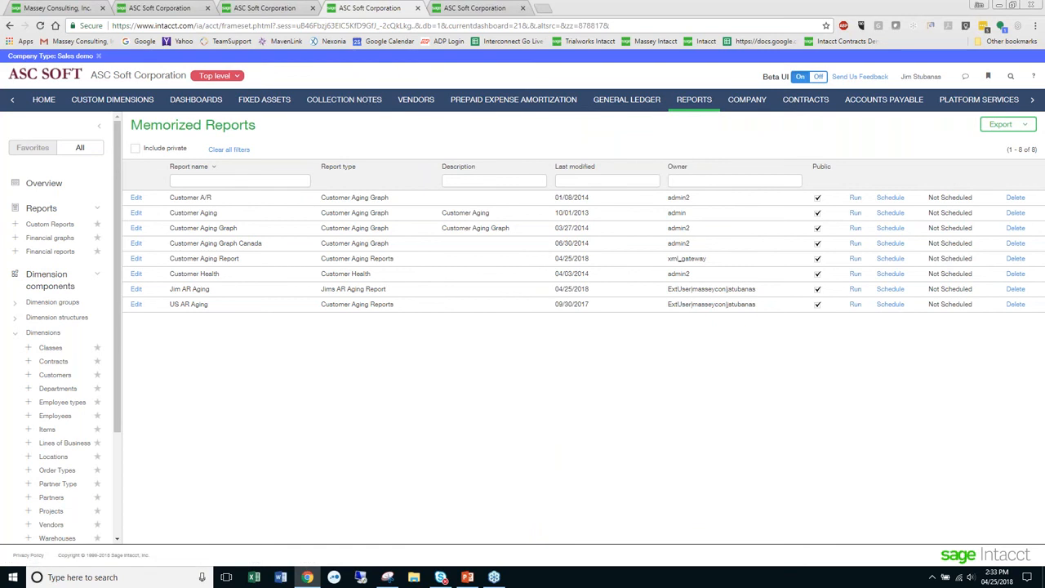
{"action": "left_click", "coordinate": [278, 8]}
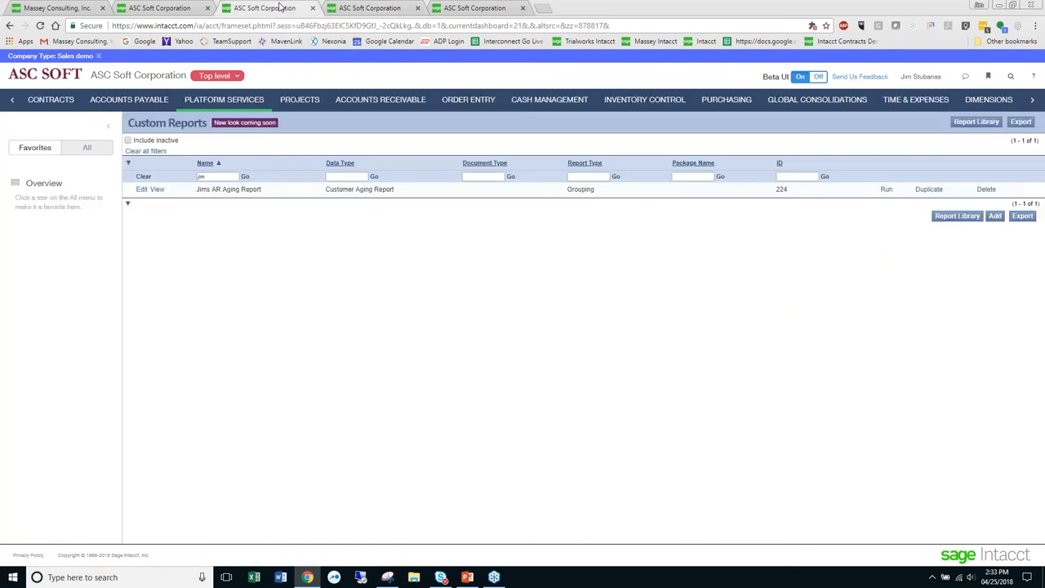
{"action": "left_click", "coordinate": [351, 7]}
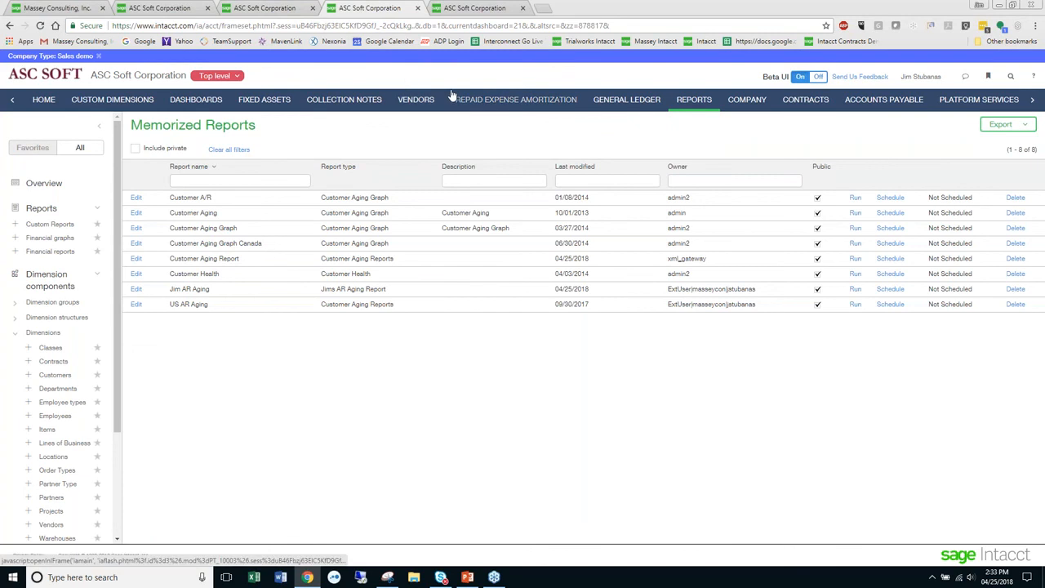
{"action": "left_click", "coordinate": [474, 8]}
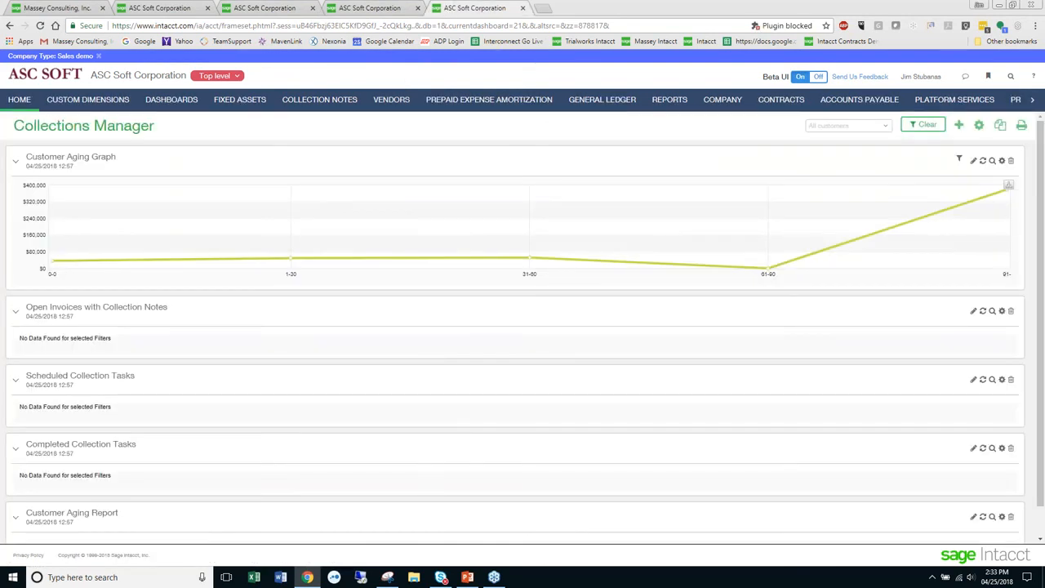
{"action": "left_click", "coordinate": [385, 8]}
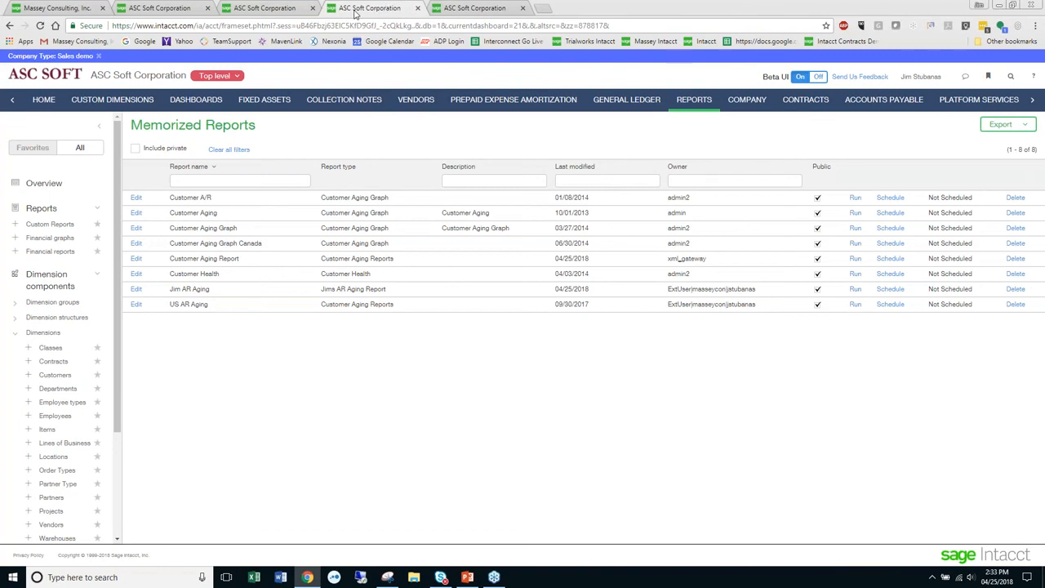
{"action": "left_click", "coordinate": [187, 10]}
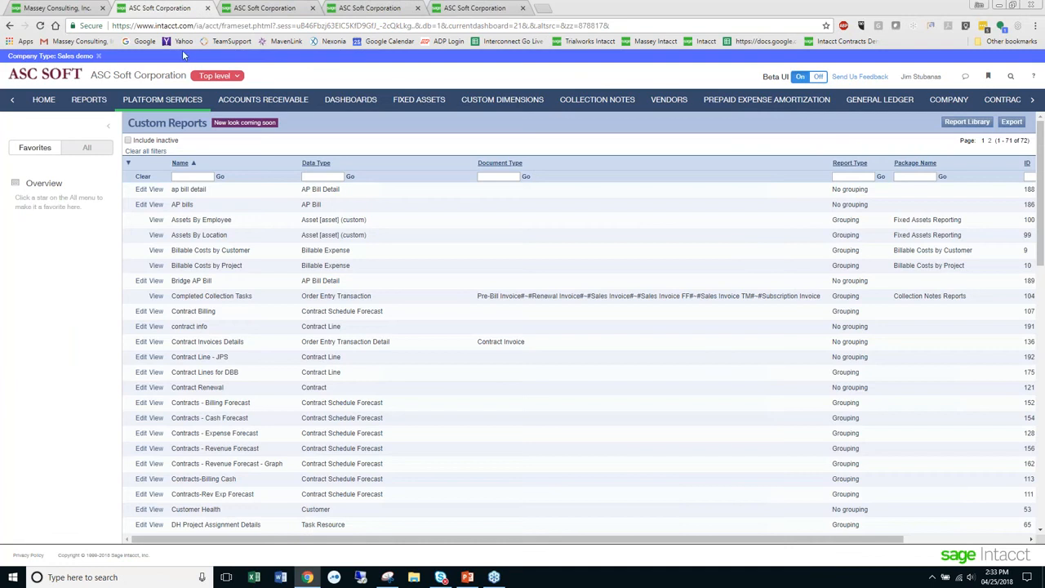
- Switch to the browser tab with the filtered custom reports list and open the owner's AR aging report from the Reports Center
{"action": "left_click", "coordinate": [274, 15]}
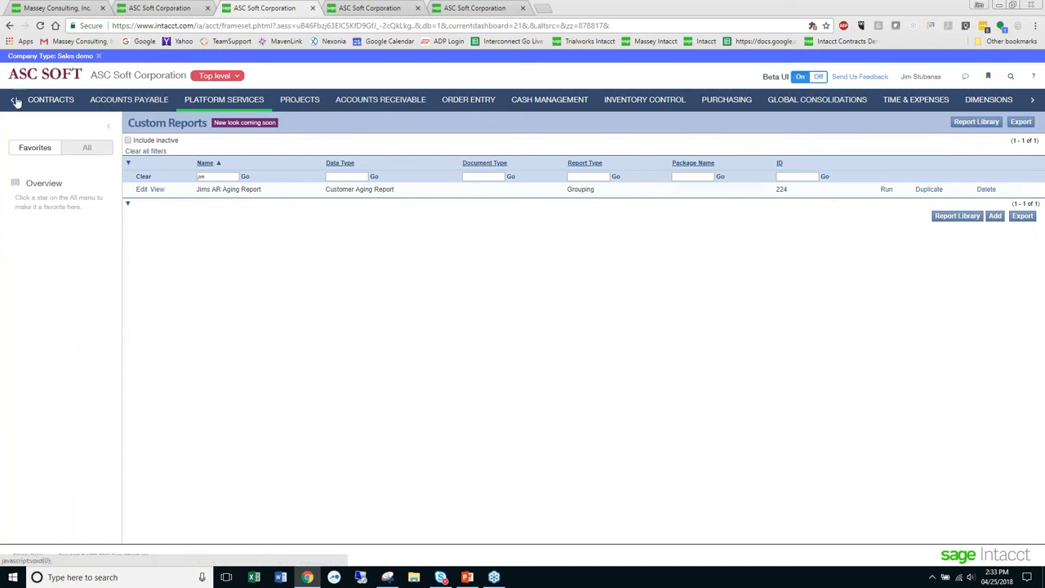
{"action": "left_click", "coordinate": [14, 102]}
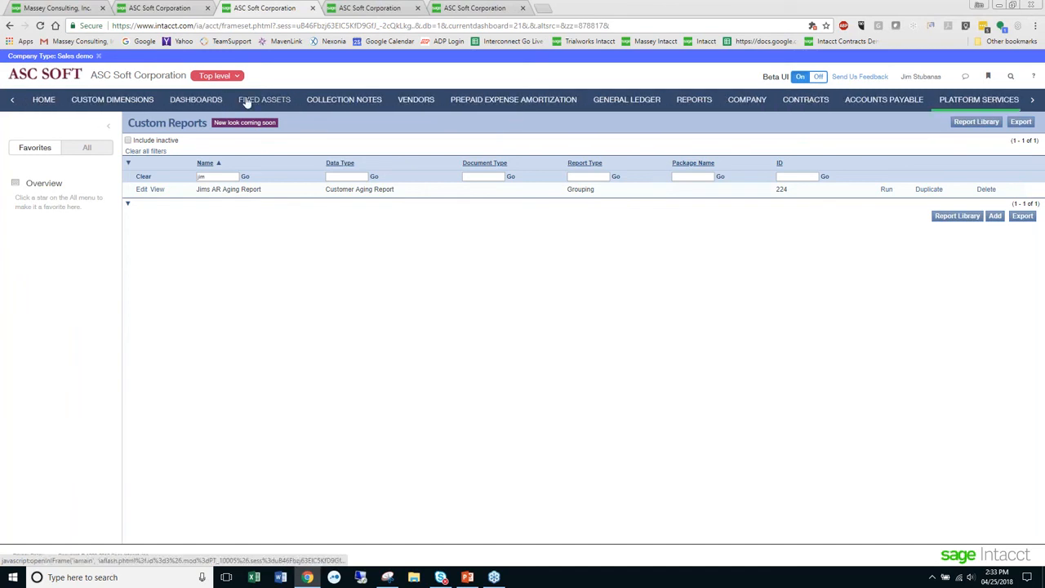
{"action": "left_click", "coordinate": [695, 100]}
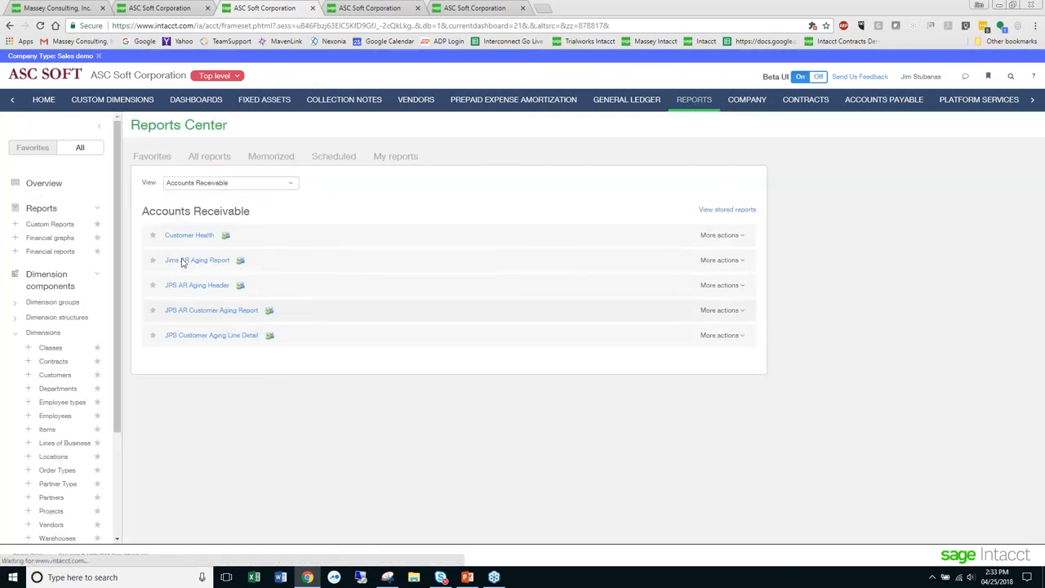
{"action": "left_click", "coordinate": [190, 260]}
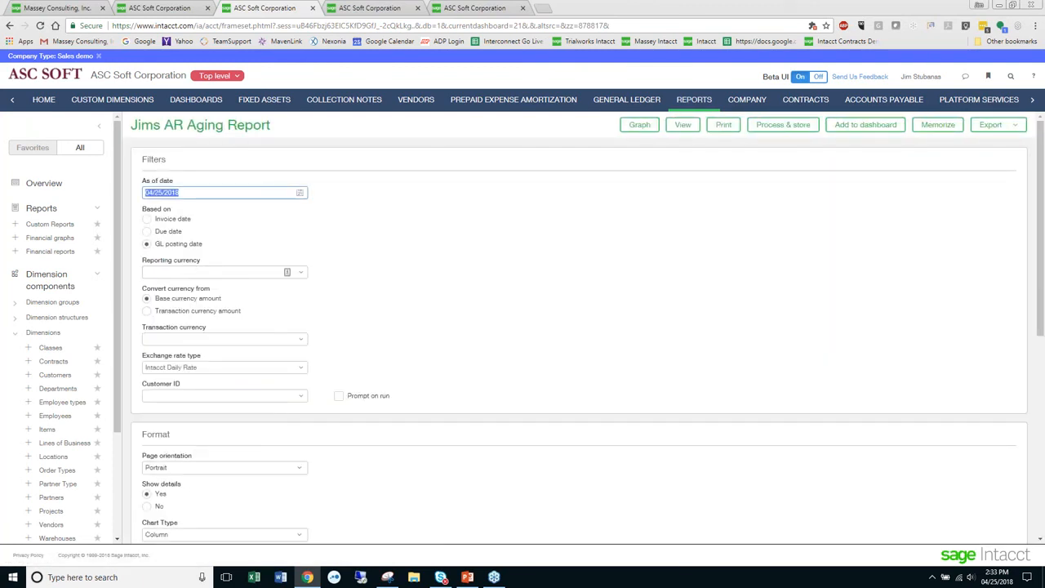
- Set the report's as of date to 01/01/2017 and its reporting currency to USD
{"action": "type", "text": "1/1/201"}
{"action": "left_click", "coordinate": [299, 273]}
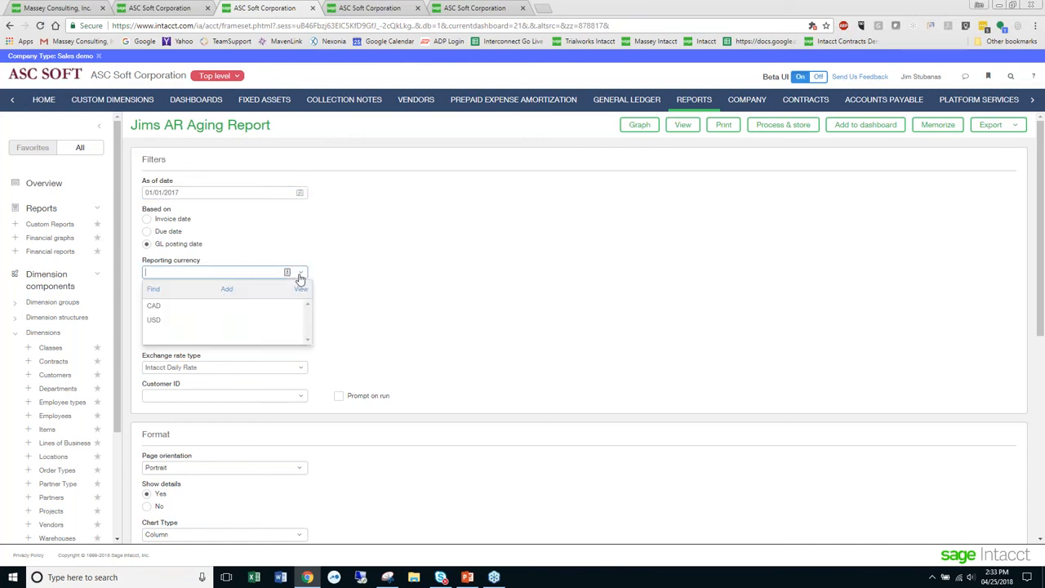
{"action": "left_click", "coordinate": [204, 320]}
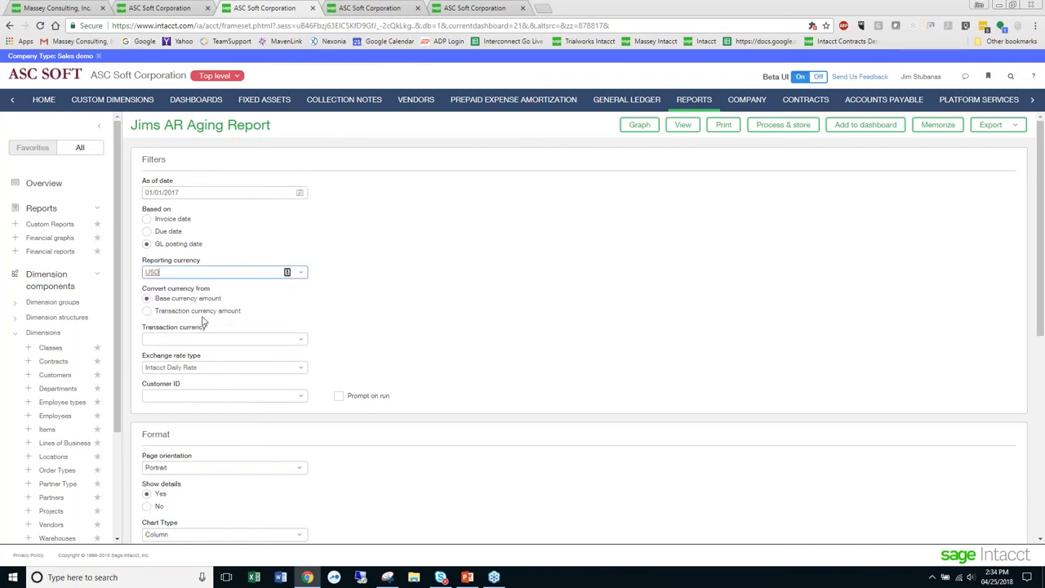
- Memorize the report settings as public, named with the owner's first name followed by "AR Aging as of 1-1-2017"
{"action": "left_click", "coordinate": [940, 128]}
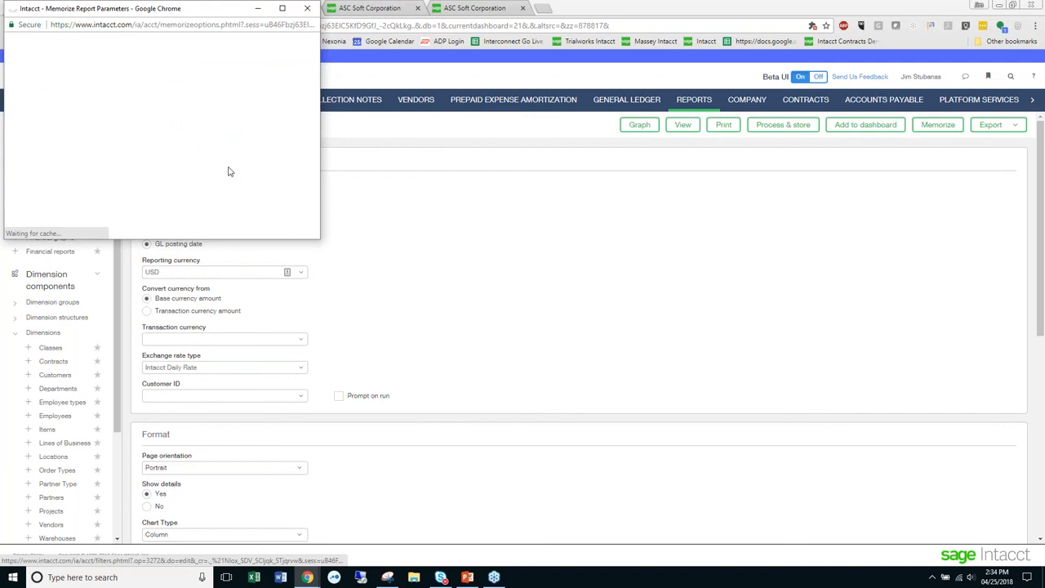
{"action": "left_click", "coordinate": [77, 91]}
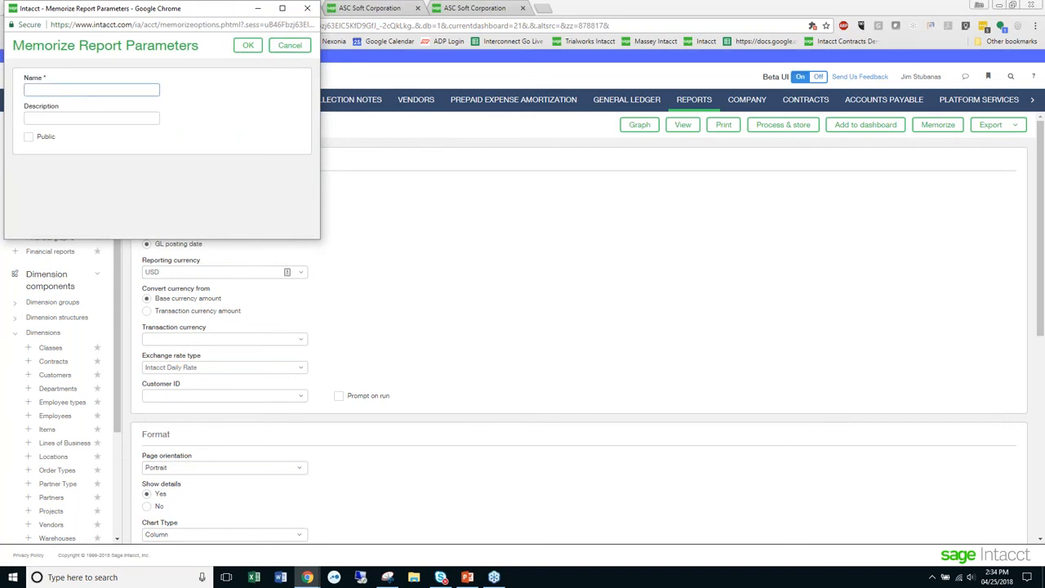
{"action": "type", "text": "Jims AR Aging as of"}
{"action": "left_click_drag", "start_coordinate": [138, 16], "coordinate": [547, 187]}
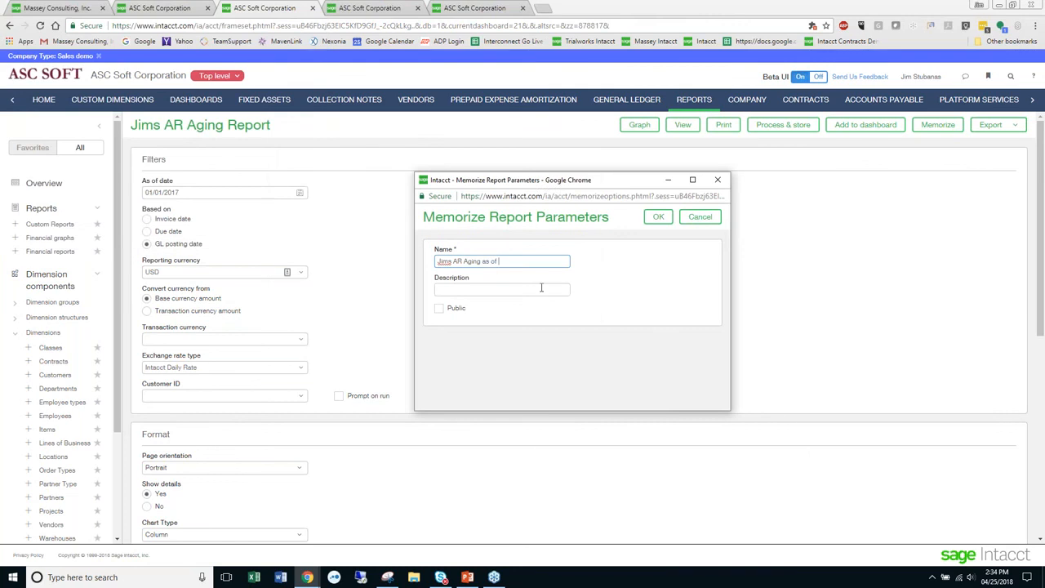
{"action": "type", "text": "1-1-2017"}
{"action": "left_click", "coordinate": [441, 311]}
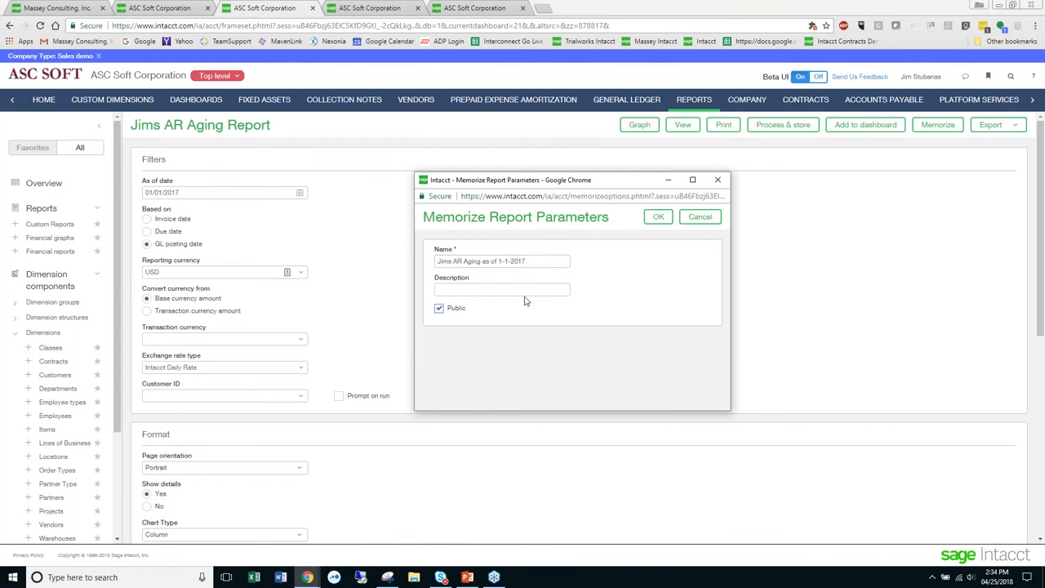
{"action": "left_click", "coordinate": [657, 217]}
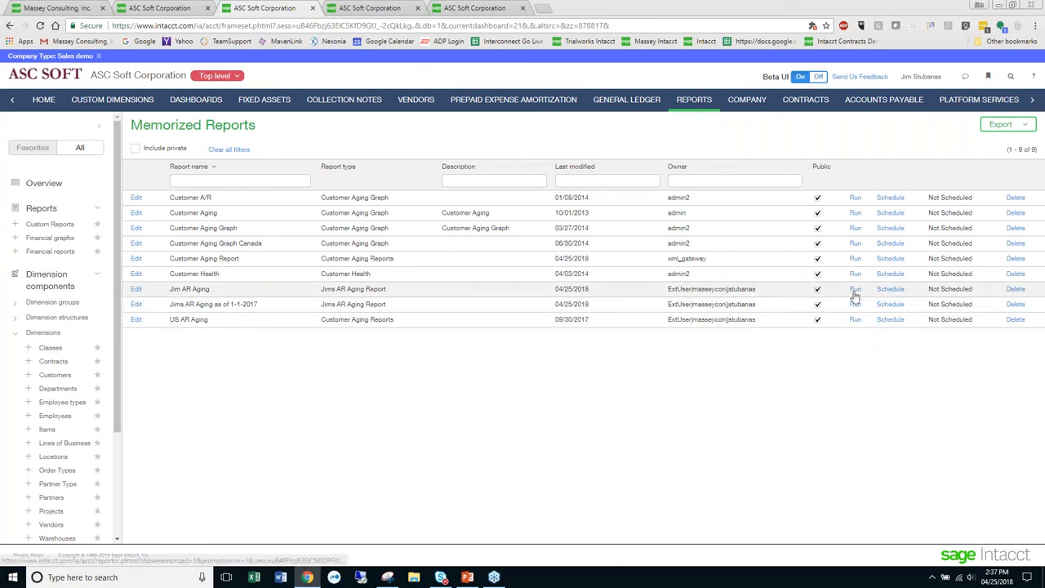
- Open the Custom Reports list within the Reports application and look through its dimension and setup entries
{"action": "left_click", "coordinate": [79, 229]}
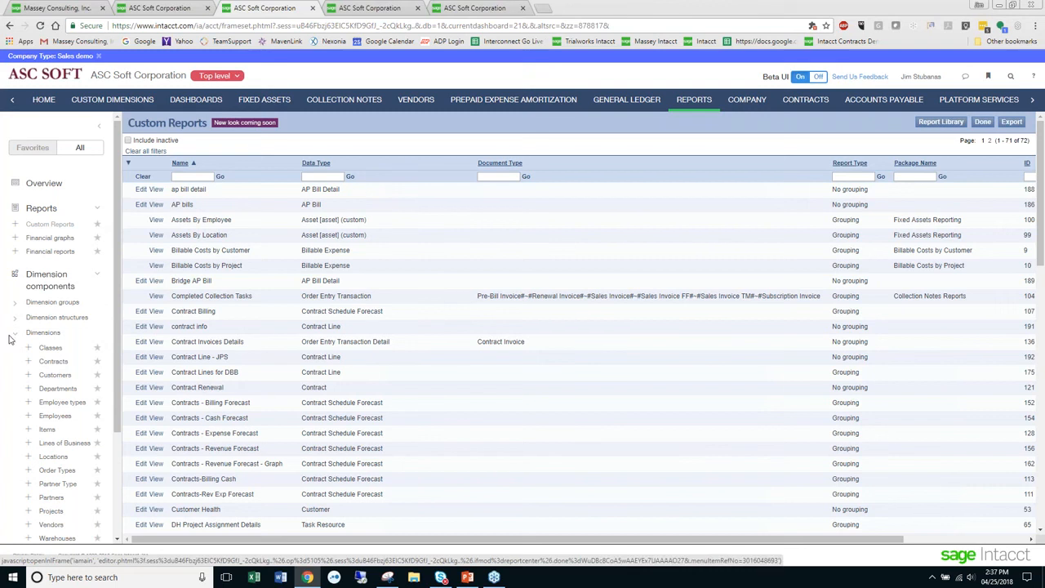
{"action": "left_click", "coordinate": [46, 226]}
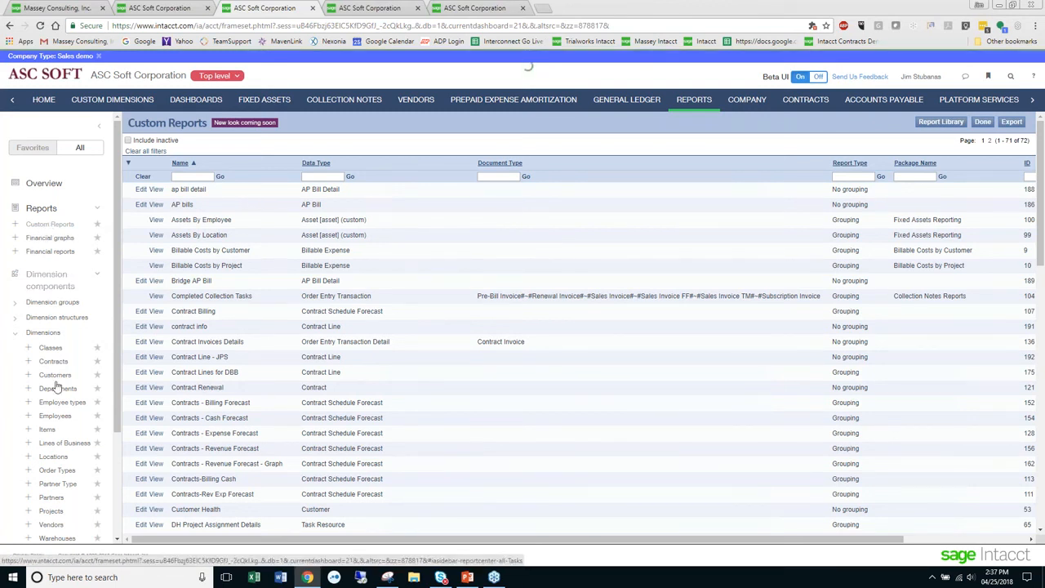
{"action": "scroll", "coordinate": [61, 429], "scroll_direction": "down", "scroll_amount": 2}
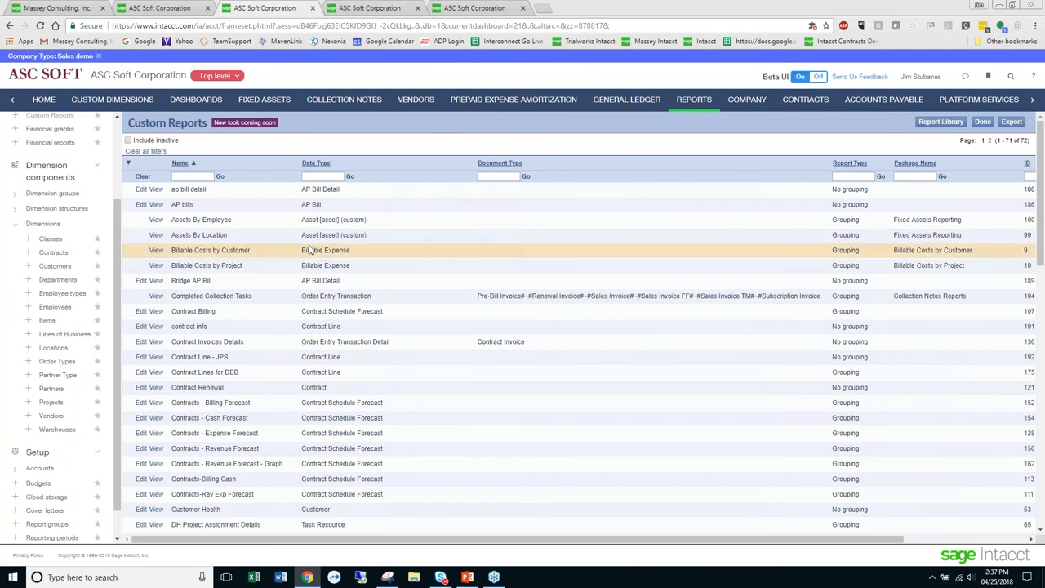
- Return to the Reports Center and reopen the filters of the owner's AR aging report
{"action": "left_click", "coordinate": [1031, 99]}
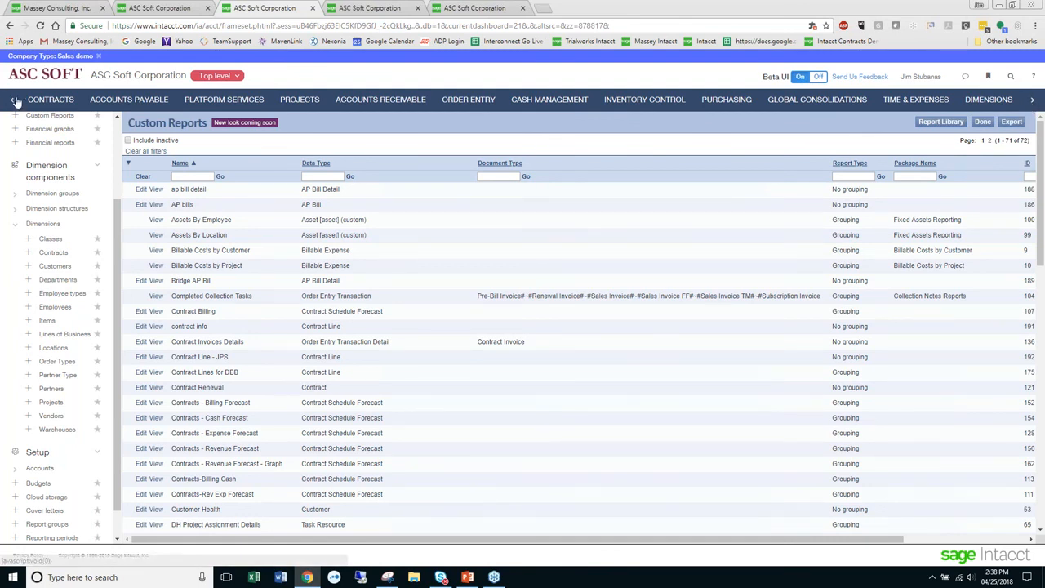
{"action": "left_click", "coordinate": [14, 100]}
{"action": "left_click", "coordinate": [14, 100]}
{"action": "left_click", "coordinate": [16, 101]}
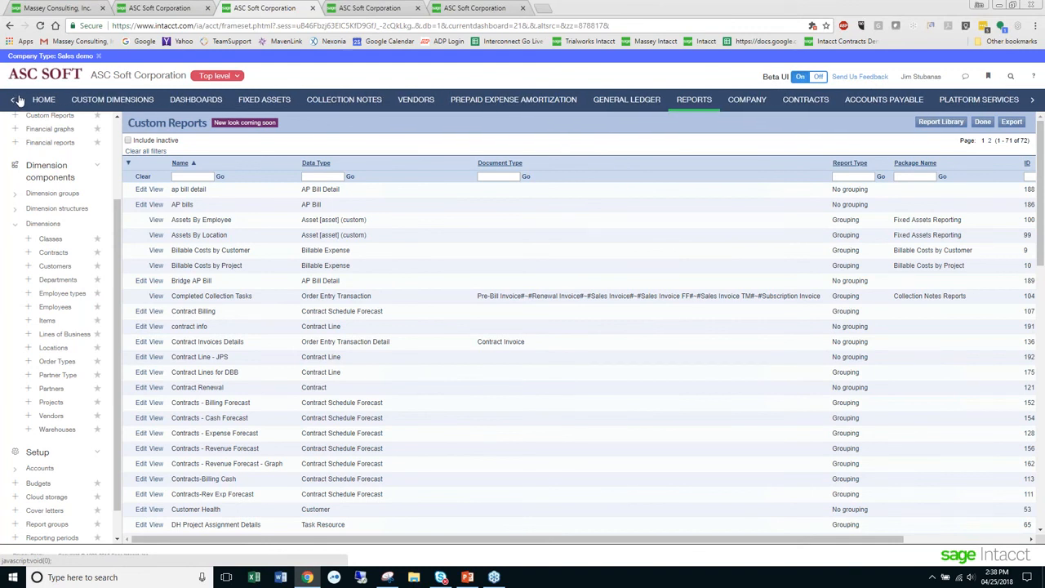
{"action": "left_click", "coordinate": [694, 101]}
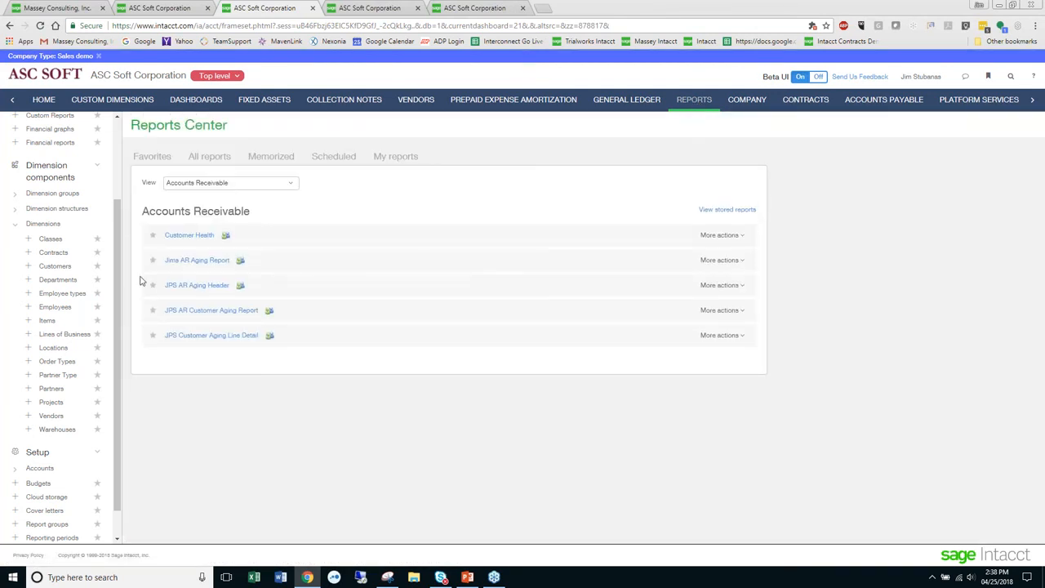
{"action": "left_click", "coordinate": [204, 261]}
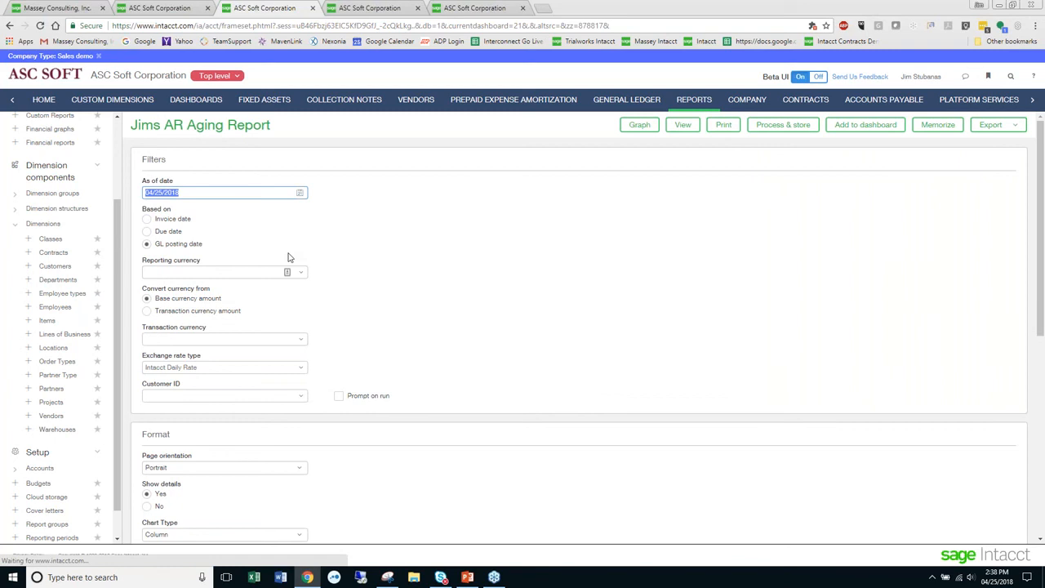
- Set the reporting currency to USD and run the owner's AR aging report with the current as of date
{"action": "left_click", "coordinate": [300, 273]}
{"action": "left_click", "coordinate": [204, 321]}
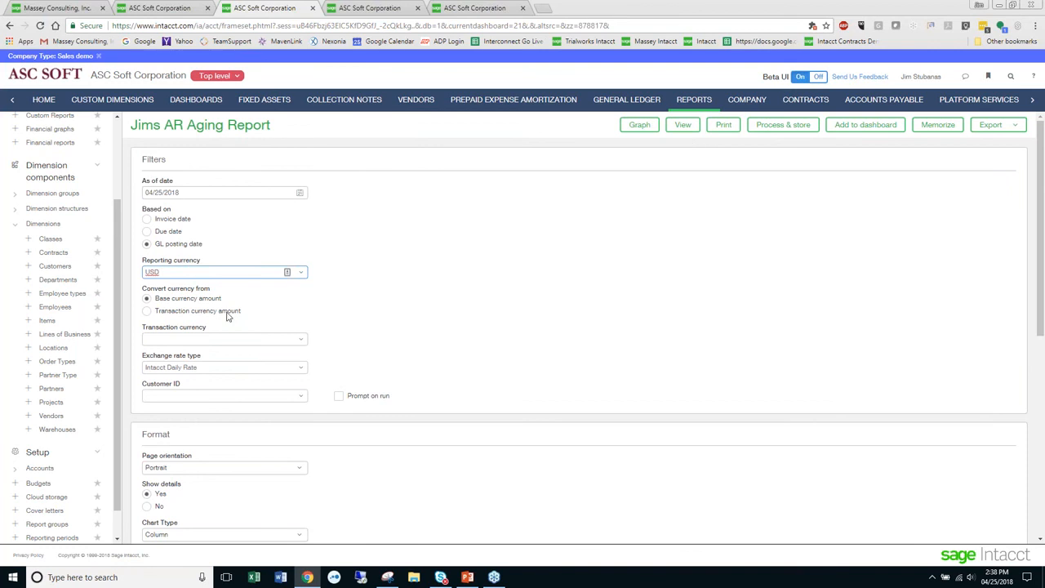
{"action": "left_click", "coordinate": [682, 125]}
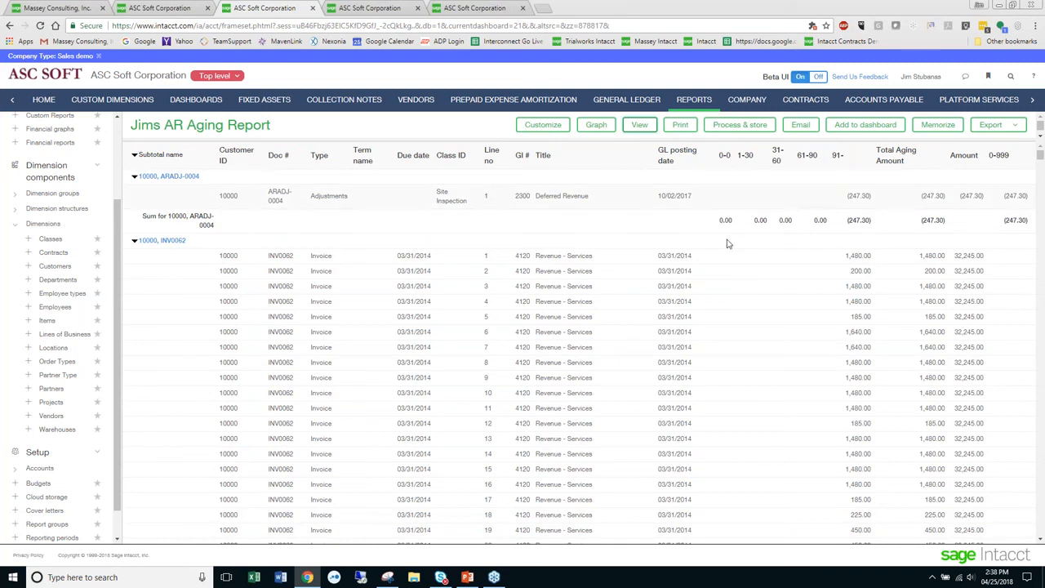
- Examine the AR aging report's invoice lines, aging buckets and subtotals for customers 10000, 10001 and 10002
{"action": "scroll", "coordinate": [579, 343], "scroll_direction": "down", "scroll_amount": 7}
{"action": "scroll", "coordinate": [579, 343], "scroll_direction": "down", "scroll_amount": 15}
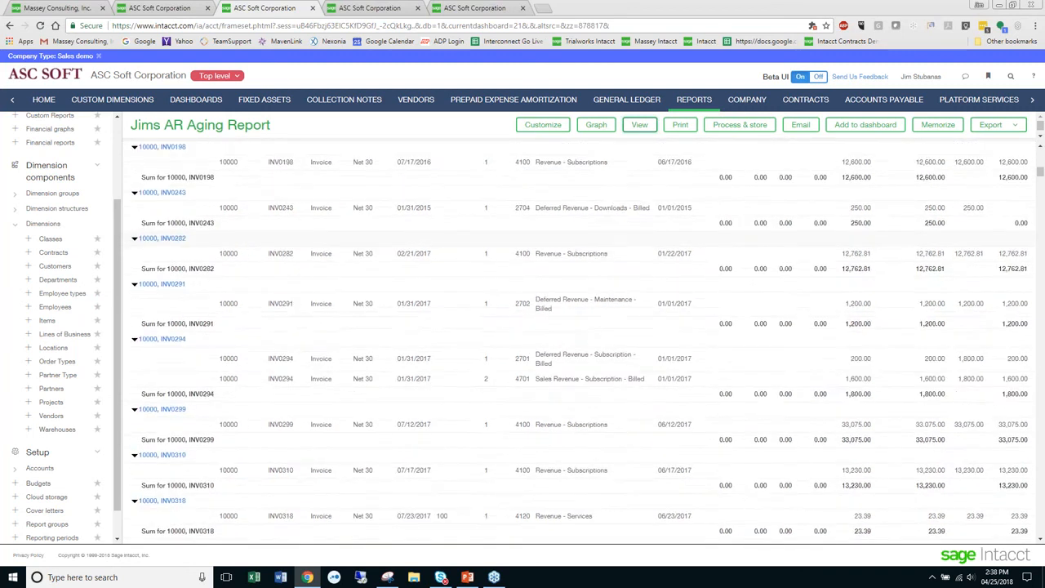
{"action": "scroll", "coordinate": [579, 342], "scroll_direction": "down", "scroll_amount": 5}
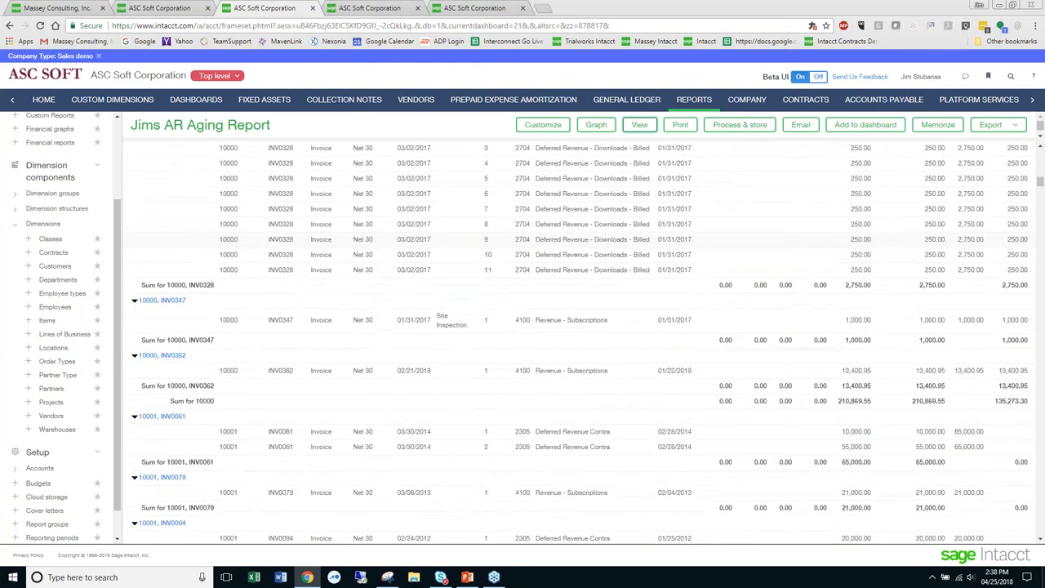
{"action": "scroll", "coordinate": [580, 343], "scroll_direction": "down", "scroll_amount": 15}
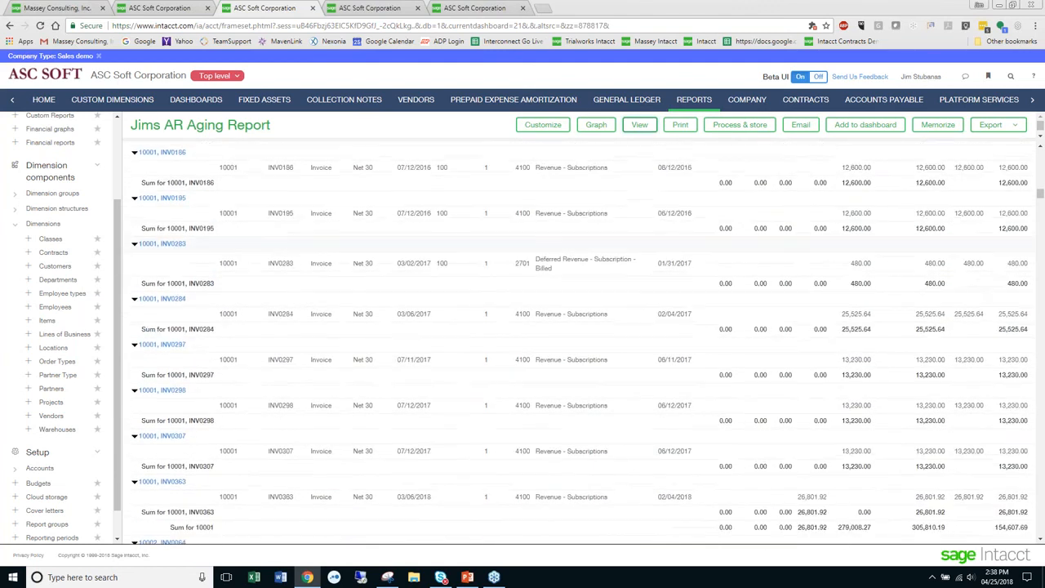
{"action": "scroll", "coordinate": [580, 343], "scroll_direction": "down", "scroll_amount": 7}
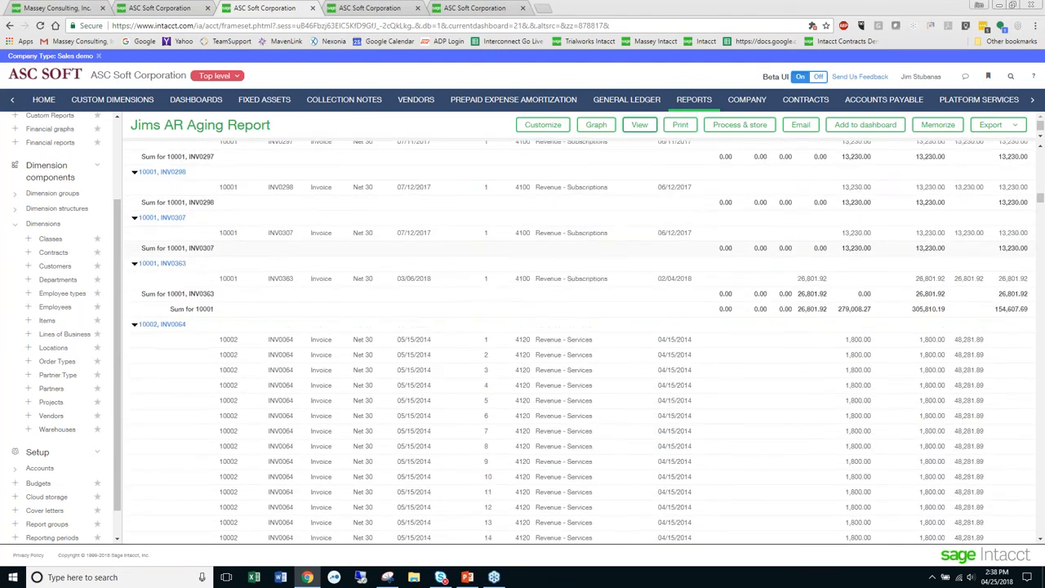
{"action": "scroll", "coordinate": [579, 343], "scroll_direction": "down", "scroll_amount": 5}
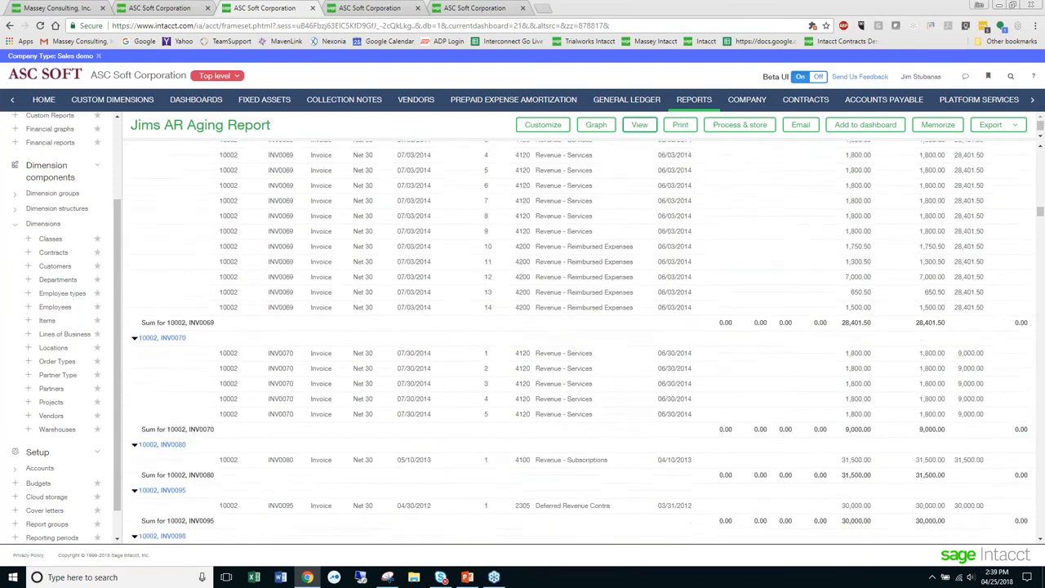
{"action": "scroll", "coordinate": [580, 342], "scroll_direction": "down", "scroll_amount": 15}
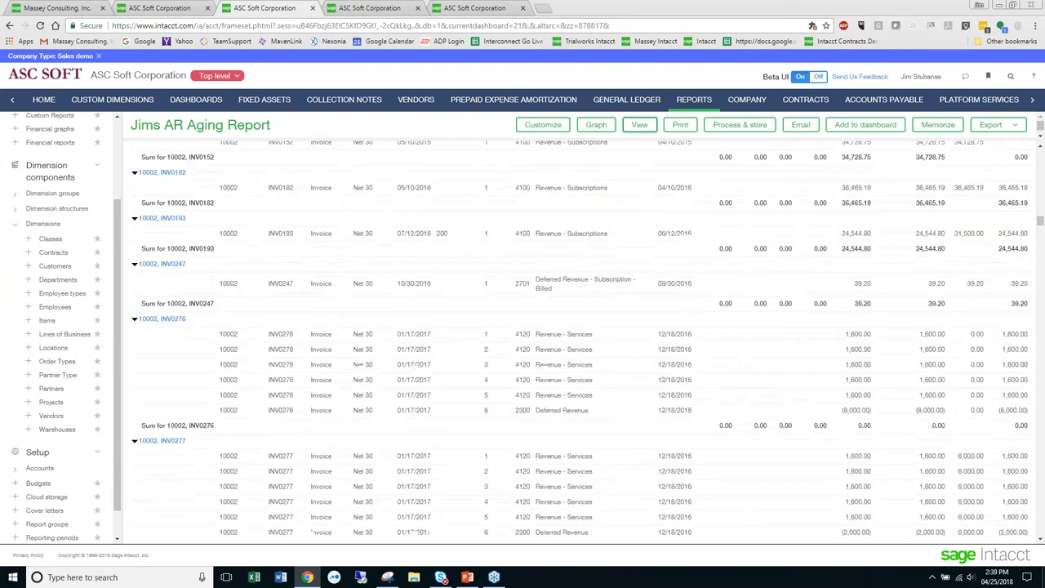
{"action": "scroll", "coordinate": [580, 343], "scroll_direction": "down", "scroll_amount": 4}
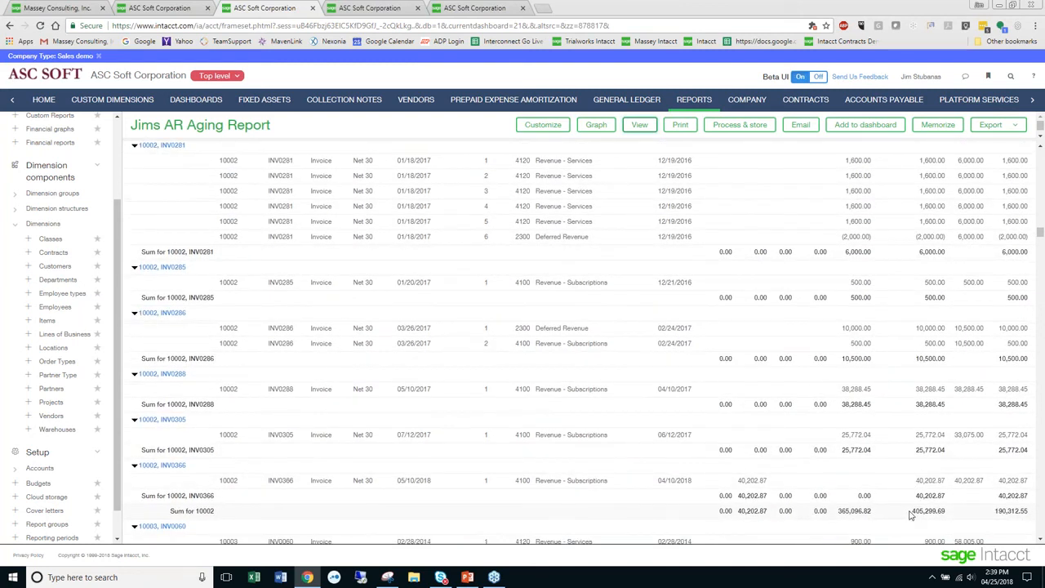
{"action": "scroll", "coordinate": [908, 514], "scroll_direction": "down", "scroll_amount": 2}
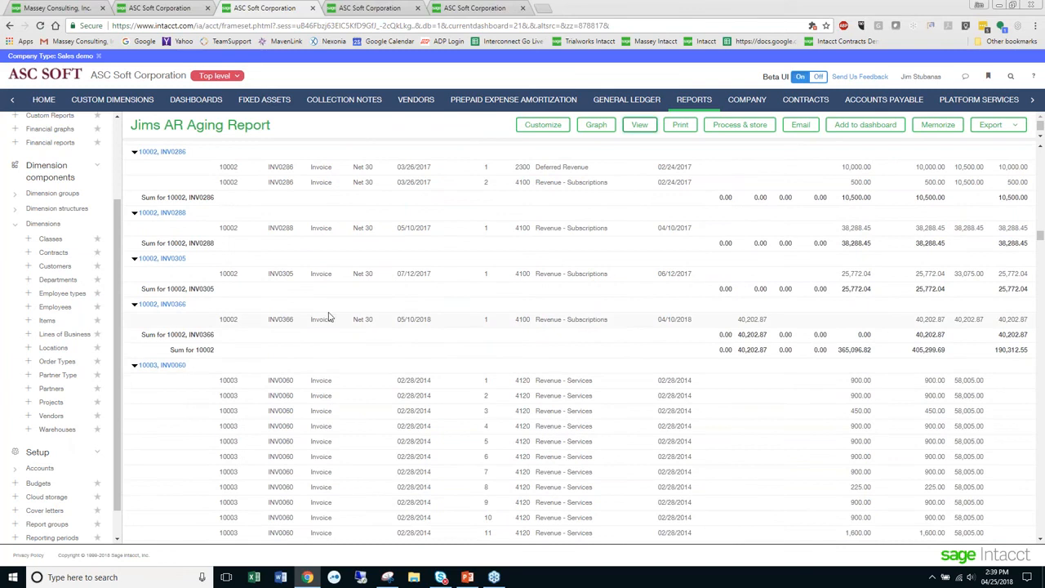
- In the browser tab showing Memorized Reports, open the Platform Services custom reports list and start a new custom report
{"action": "left_click", "coordinate": [350, 8]}
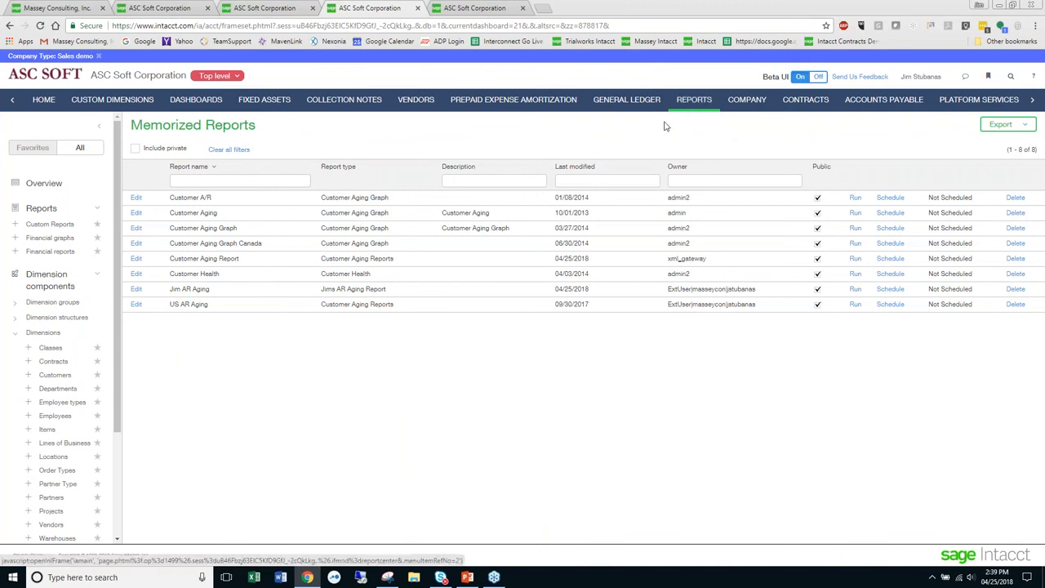
{"action": "left_click", "coordinate": [1033, 98]}
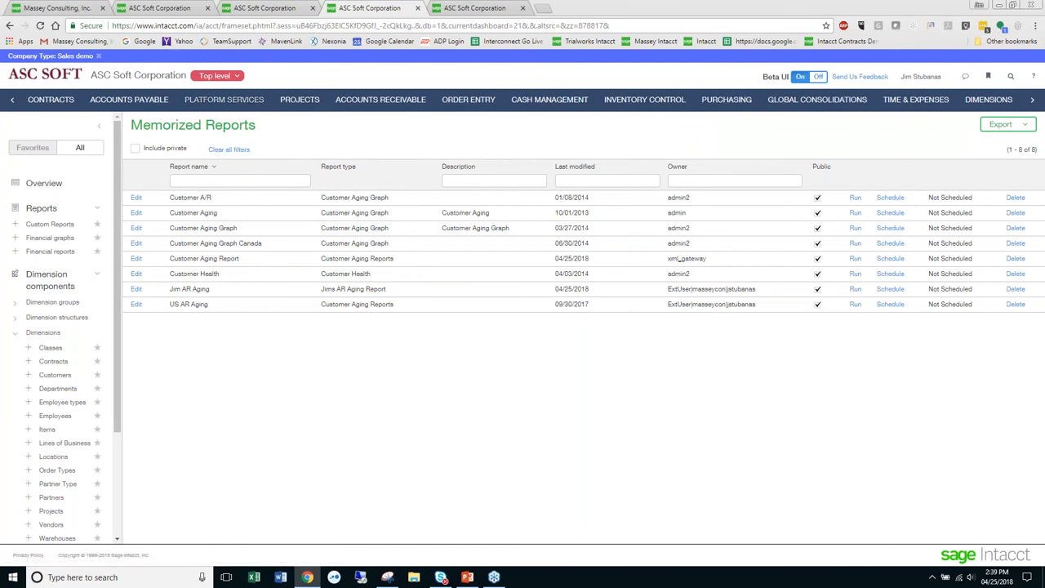
{"action": "left_click", "coordinate": [224, 100]}
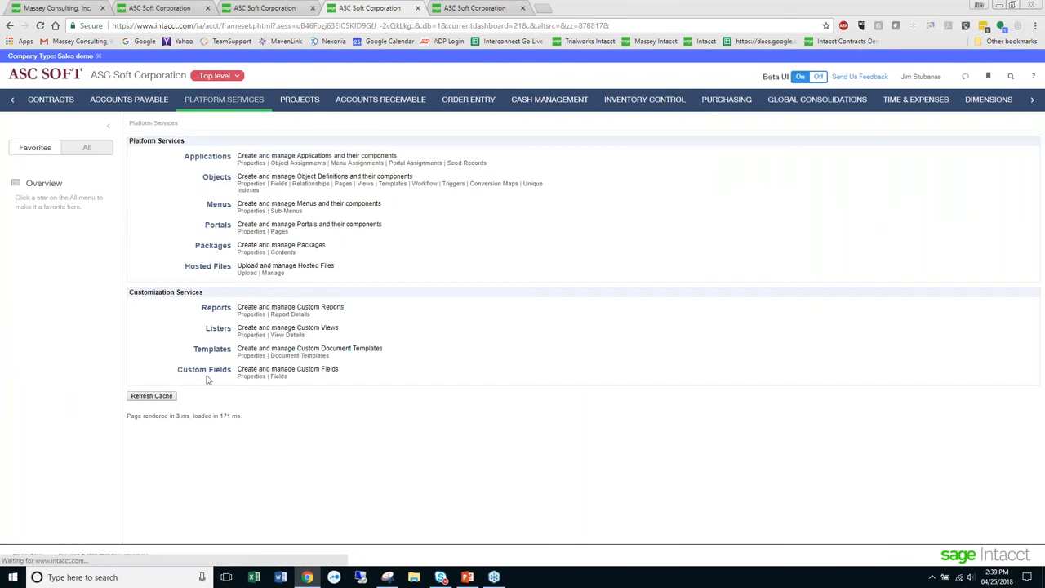
{"action": "left_click", "coordinate": [224, 310]}
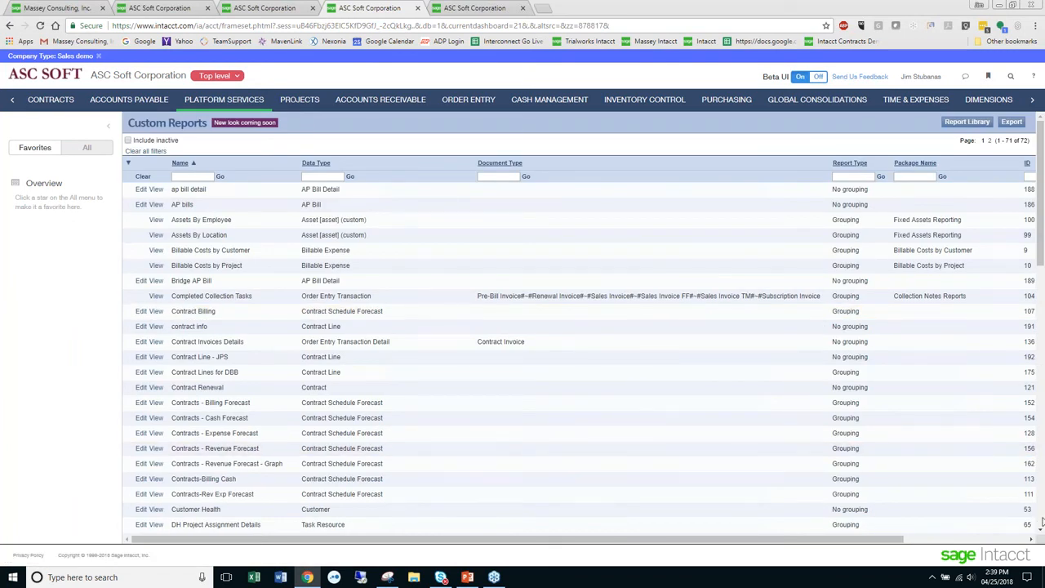
{"action": "scroll", "coordinate": [1041, 522], "scroll_direction": "down", "scroll_amount": 10}
{"action": "left_click", "coordinate": [985, 526]}
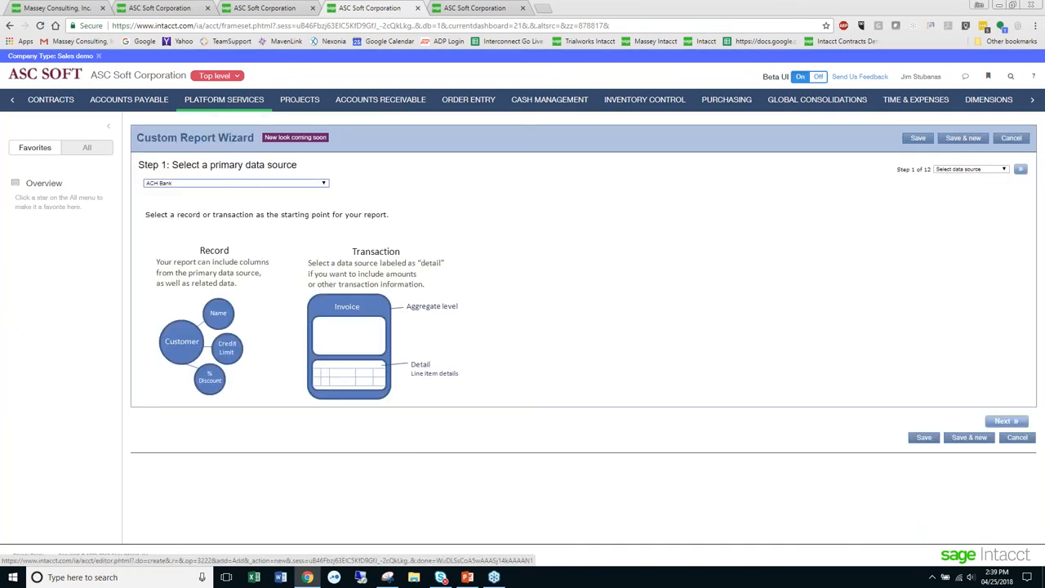
- Look through the wizard's primary data sources for the customer aging header, line detail and report options
{"action": "left_click", "coordinate": [254, 184]}
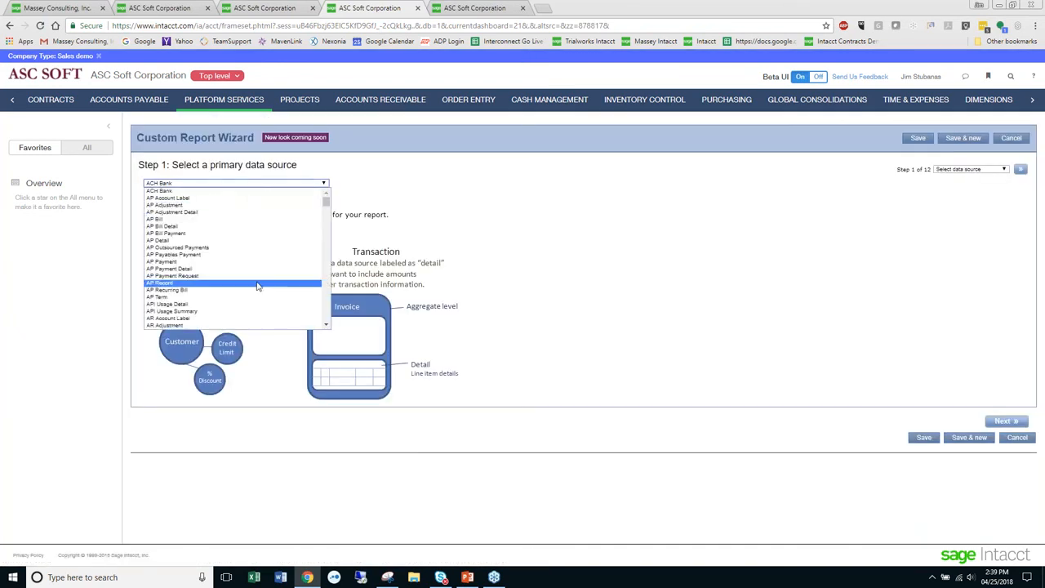
{"action": "scroll", "coordinate": [257, 285], "scroll_direction": "down", "scroll_amount": 10}
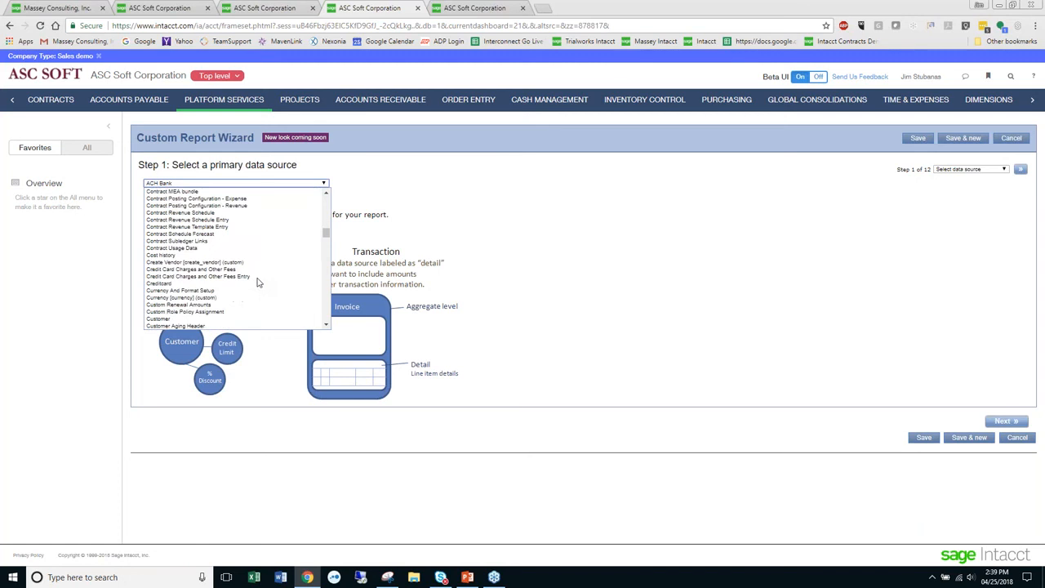
{"action": "scroll", "coordinate": [257, 282], "scroll_direction": "down", "scroll_amount": 10}
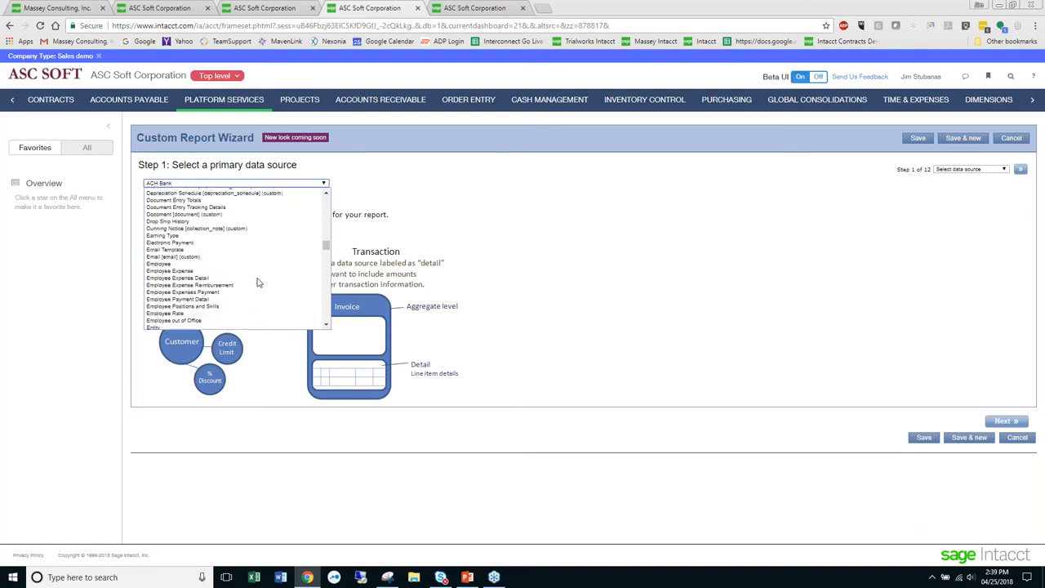
{"action": "scroll", "coordinate": [257, 279], "scroll_direction": "up", "scroll_amount": 4}
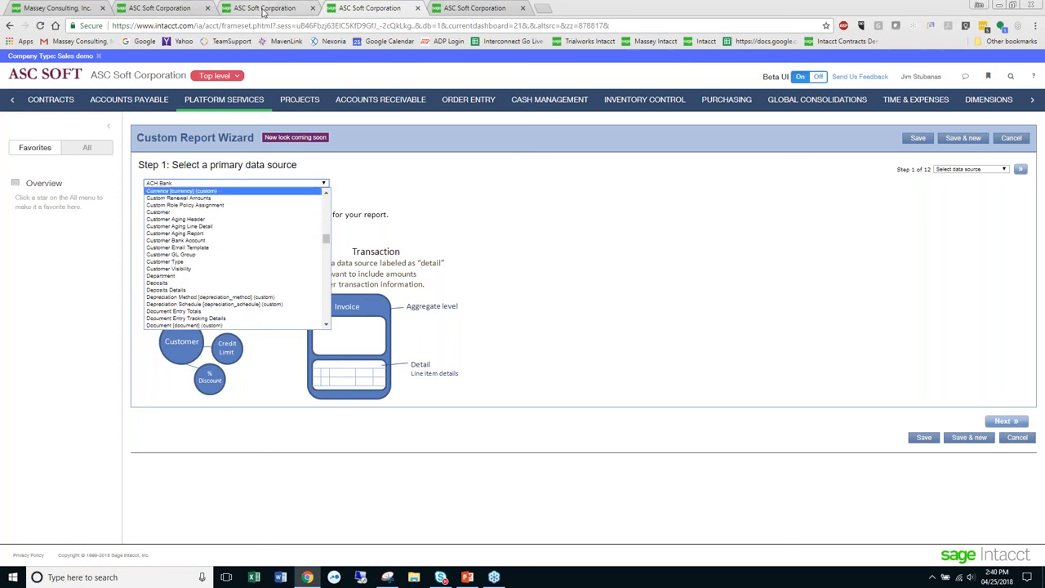
- Return to the AR aging report's browser tab, run JPS AR Aging Header from the Reports Center, and check the first invoices' Amount Due
{"action": "left_click", "coordinate": [262, 10]}
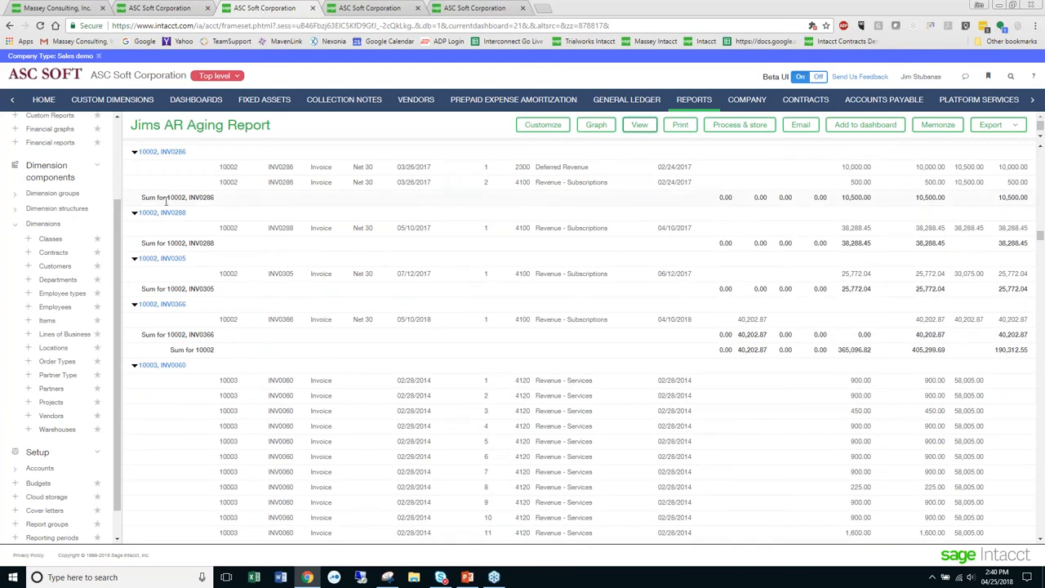
{"action": "scroll", "coordinate": [121, 277], "scroll_direction": "down", "scroll_amount": 1}
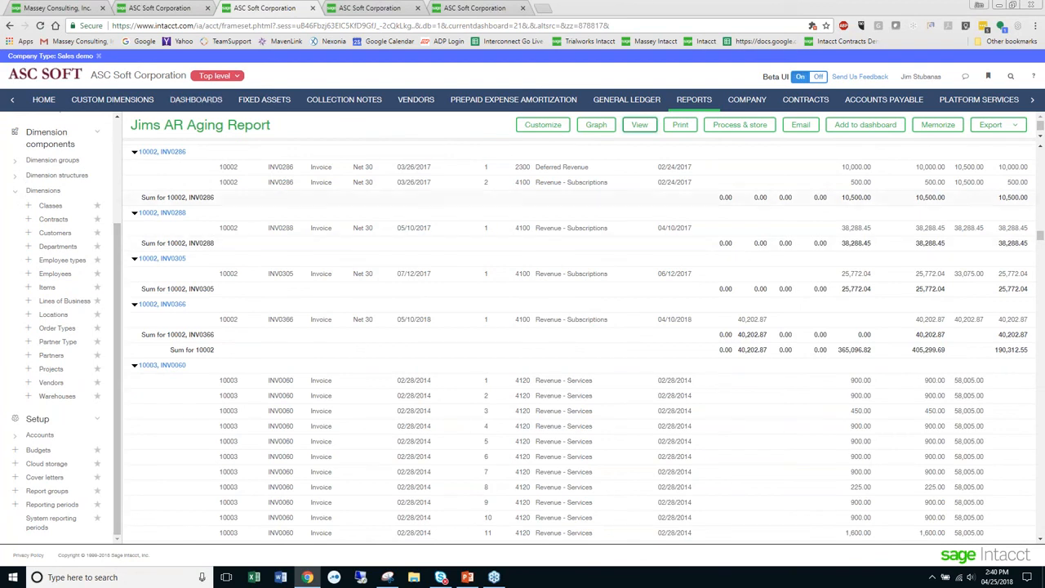
{"action": "left_click_drag", "start_coordinate": [120, 243], "coordinate": [109, 136]}
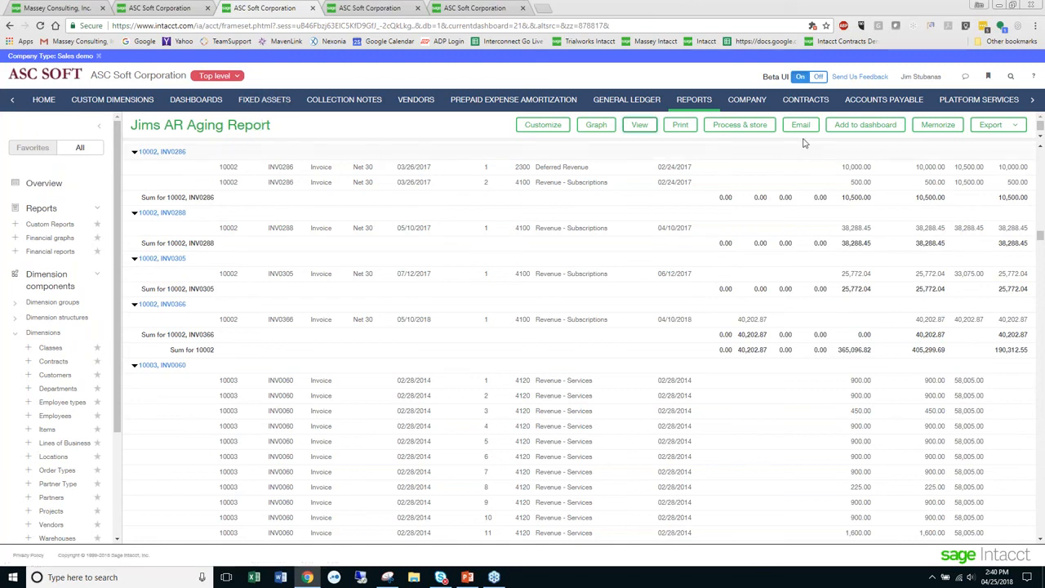
{"action": "left_click", "coordinate": [694, 102]}
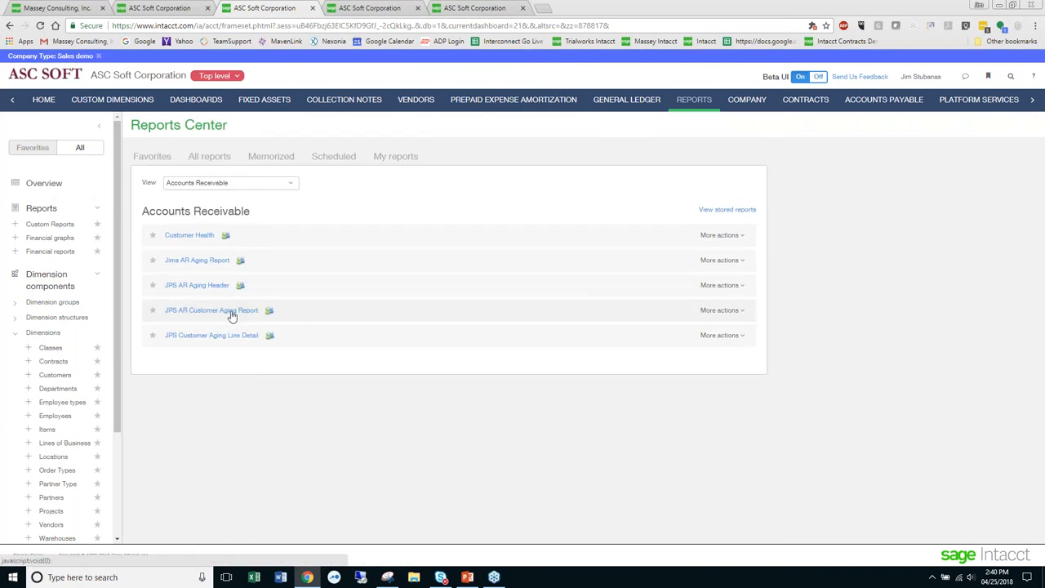
{"action": "left_click", "coordinate": [200, 291]}
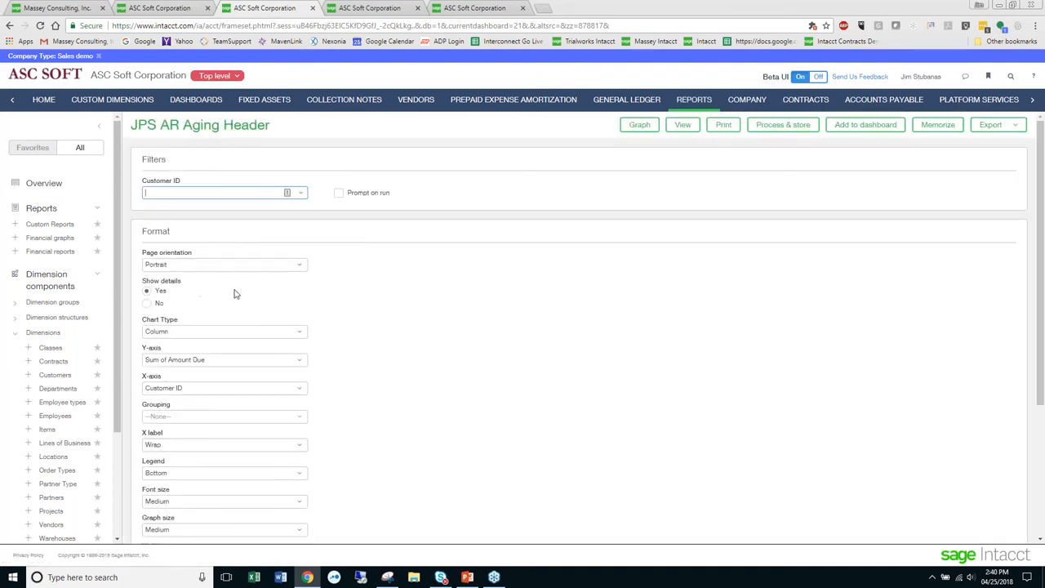
{"action": "left_click", "coordinate": [677, 125]}
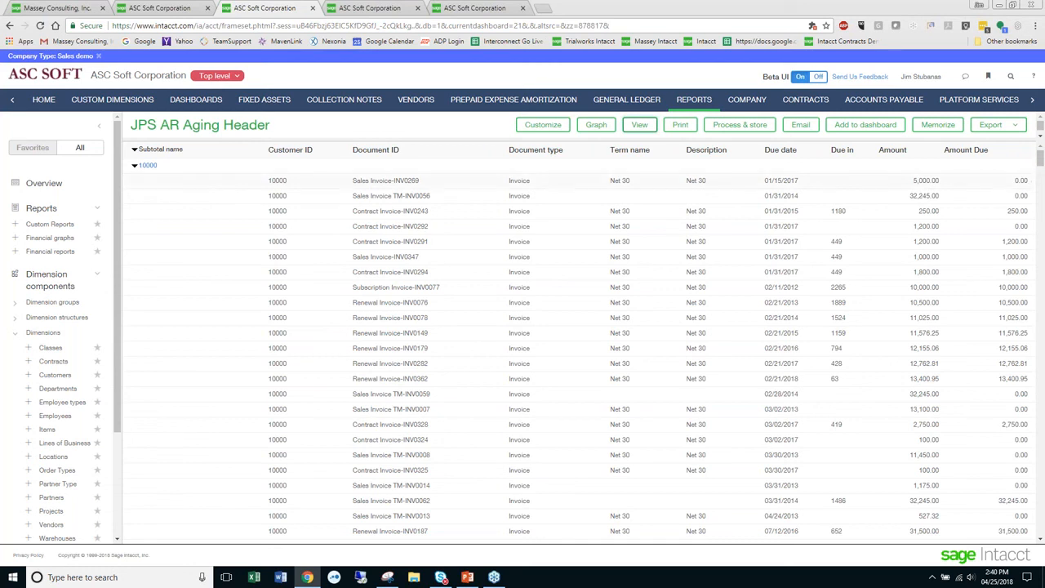
{"action": "left_click_drag", "start_coordinate": [1012, 182], "coordinate": [1030, 184]}
{"action": "double_click", "coordinate": [1018, 196]}
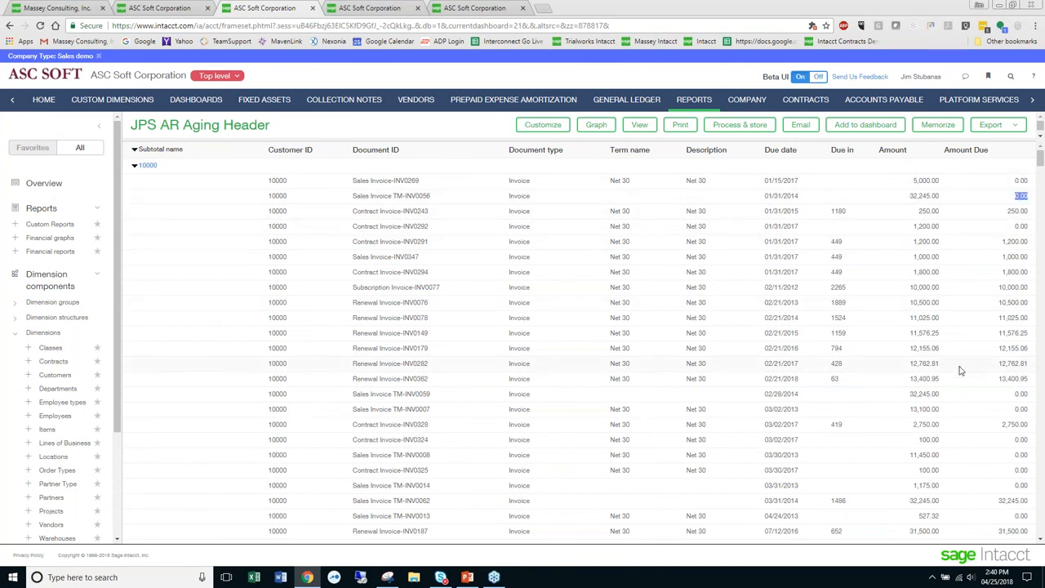